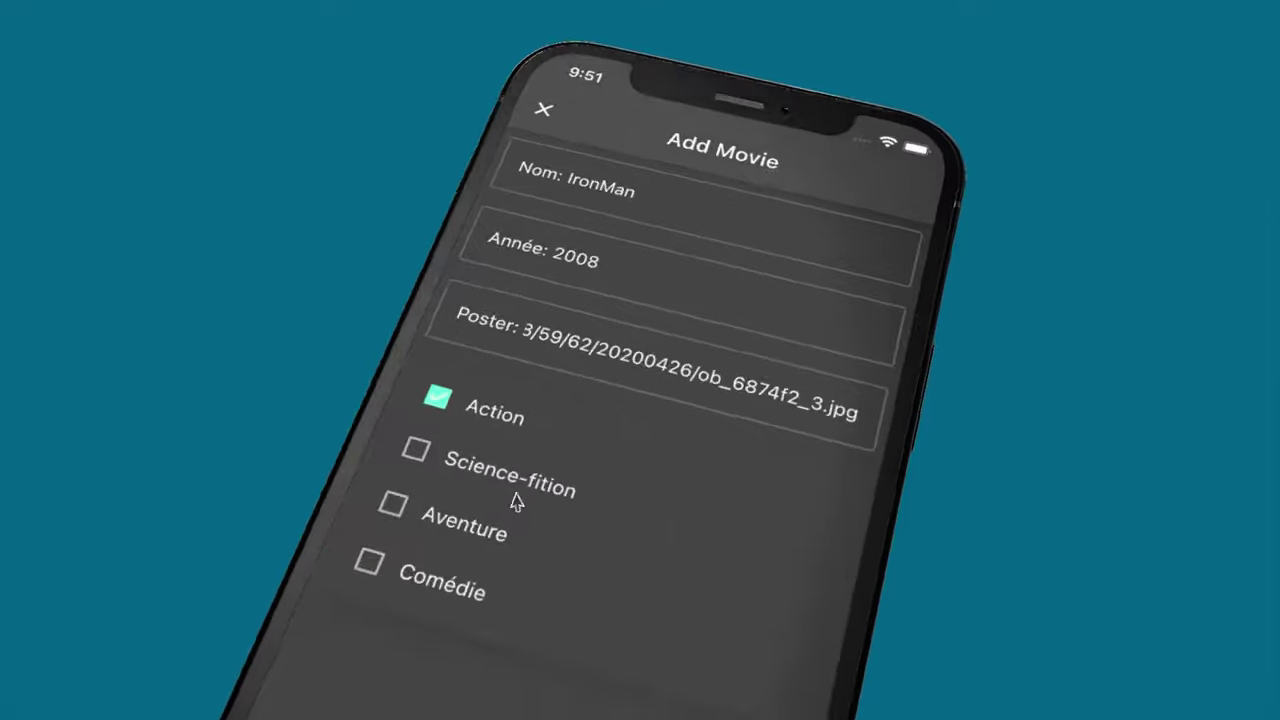
Step: Submit the IronMan movie in the Add Movie form and like it in the movie list
click(585, 605)
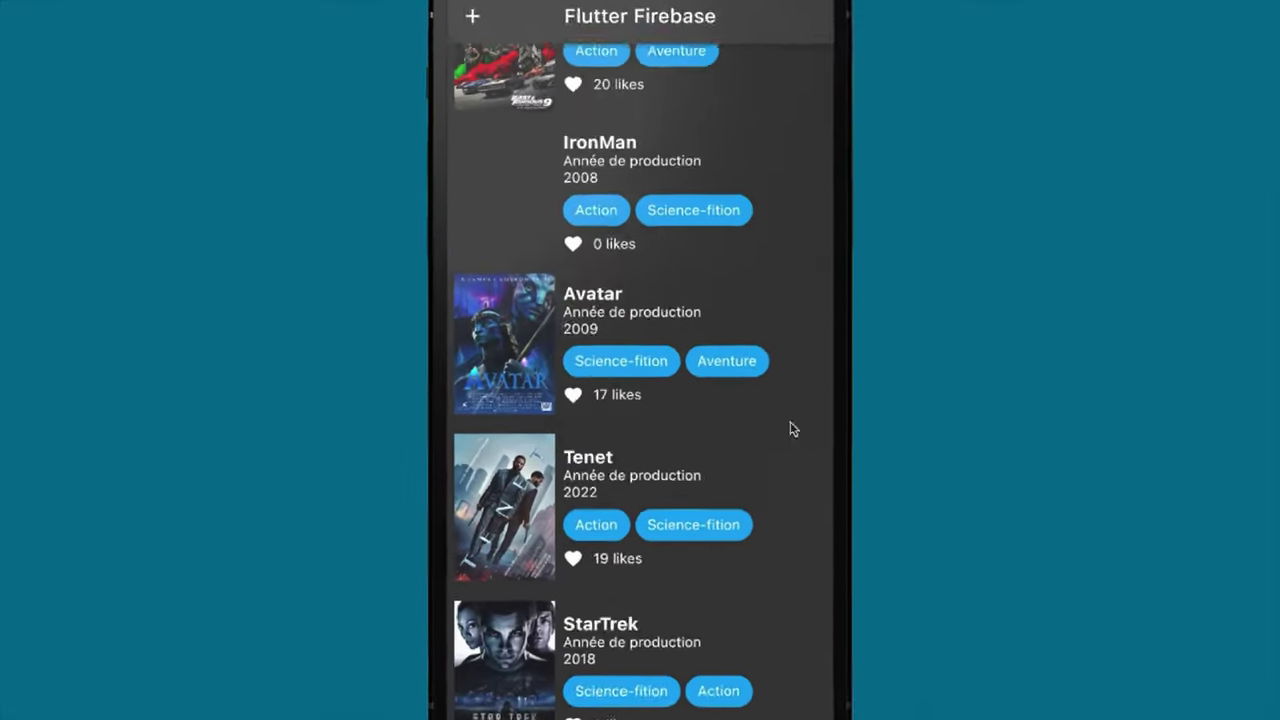
drag(743, 314, 771, 434)
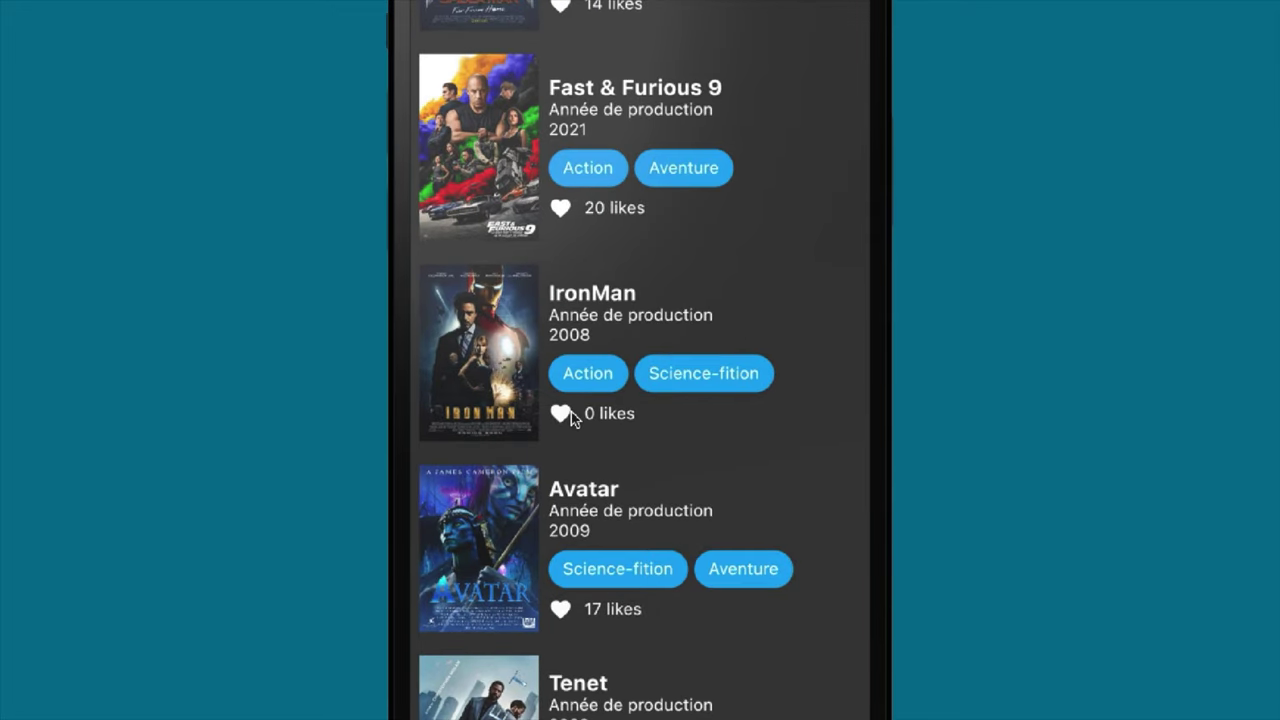
click(562, 413)
click(562, 413)
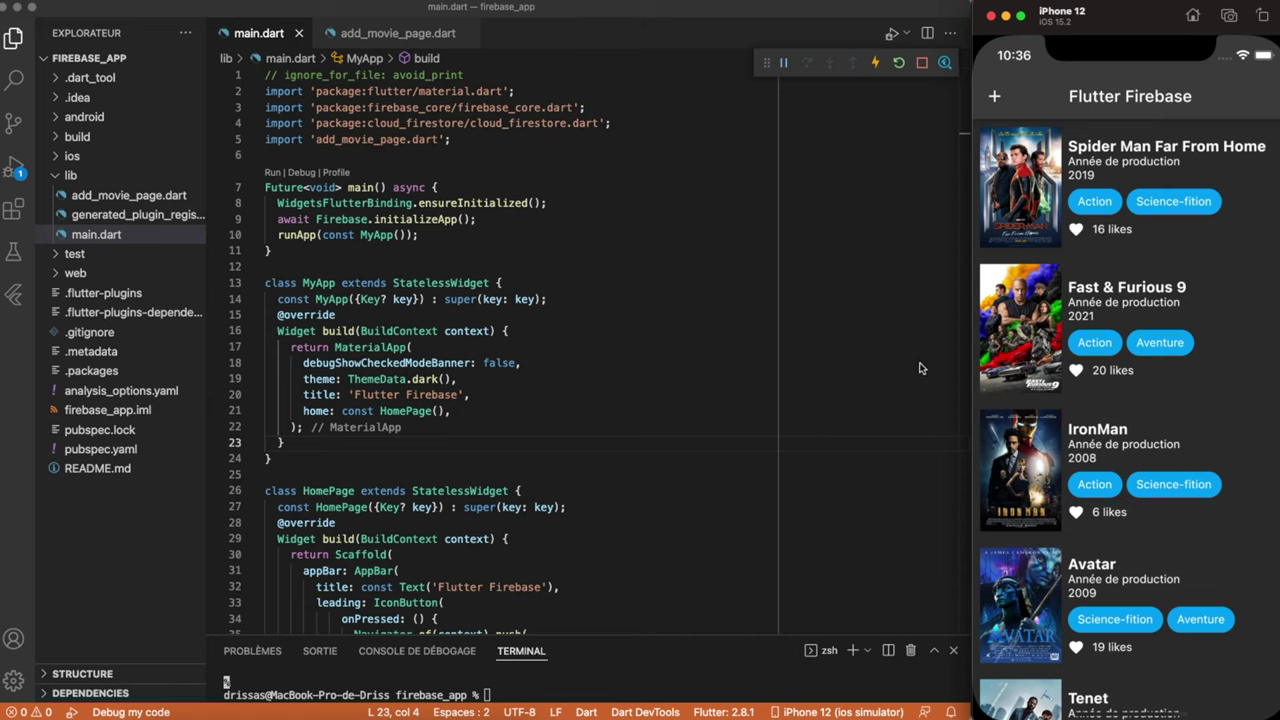
Step: Switch to the Cloud Firestore console in Chrome and like Tenet and Avatar twice each in the simulator app
scroll(1073, 326, down, 5)
scroll(1073, 326, down, 3)
scroll(1070, 348, up, 5)
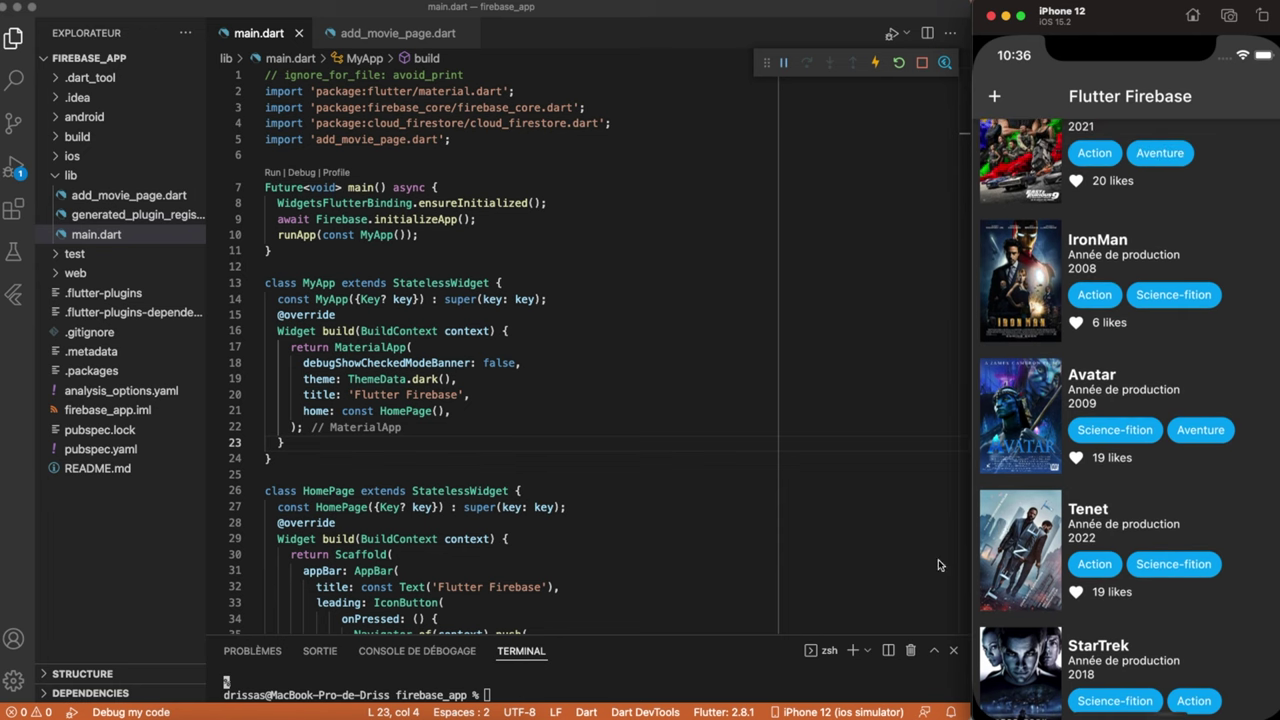
scroll(1068, 515, down, 3)
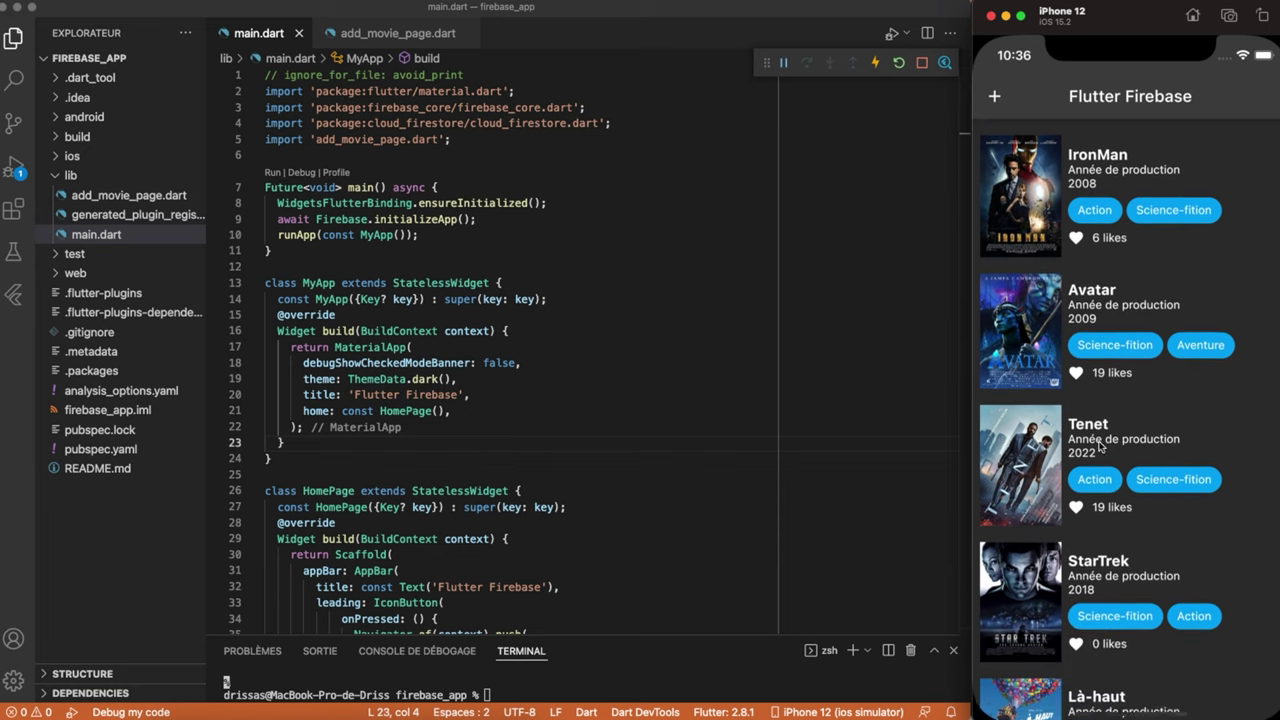
click(290, 712)
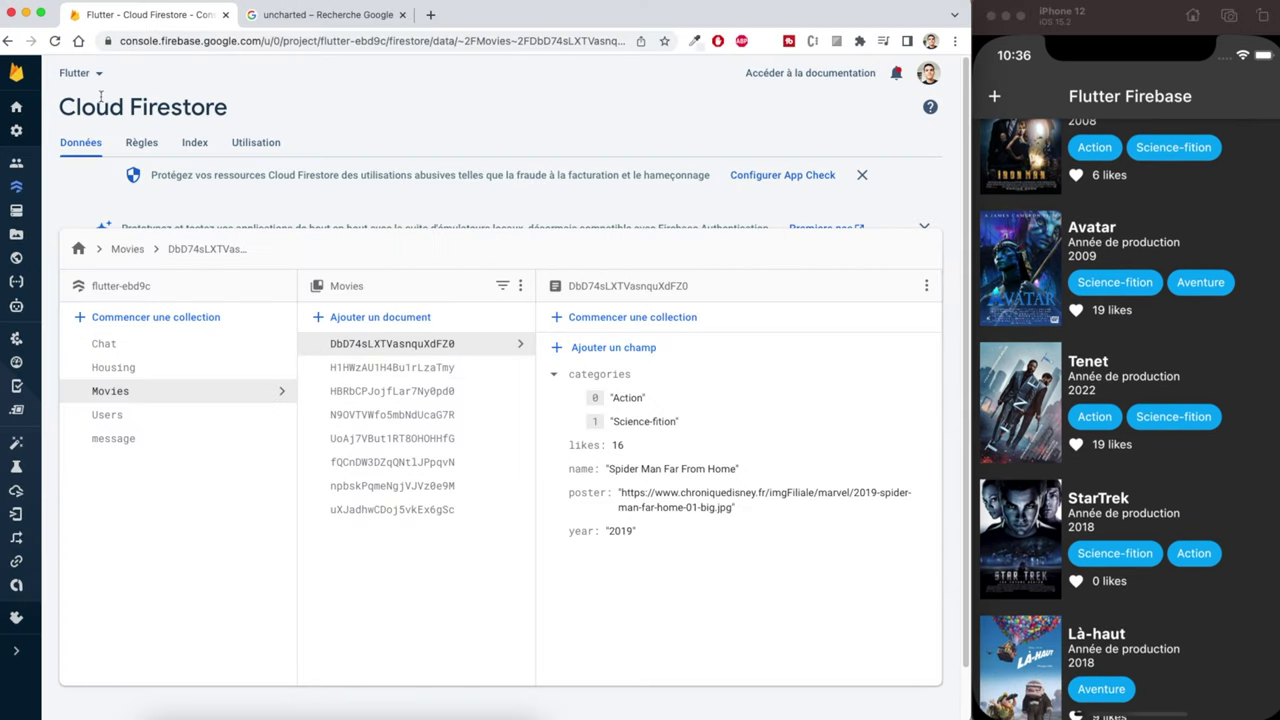
click(1077, 448)
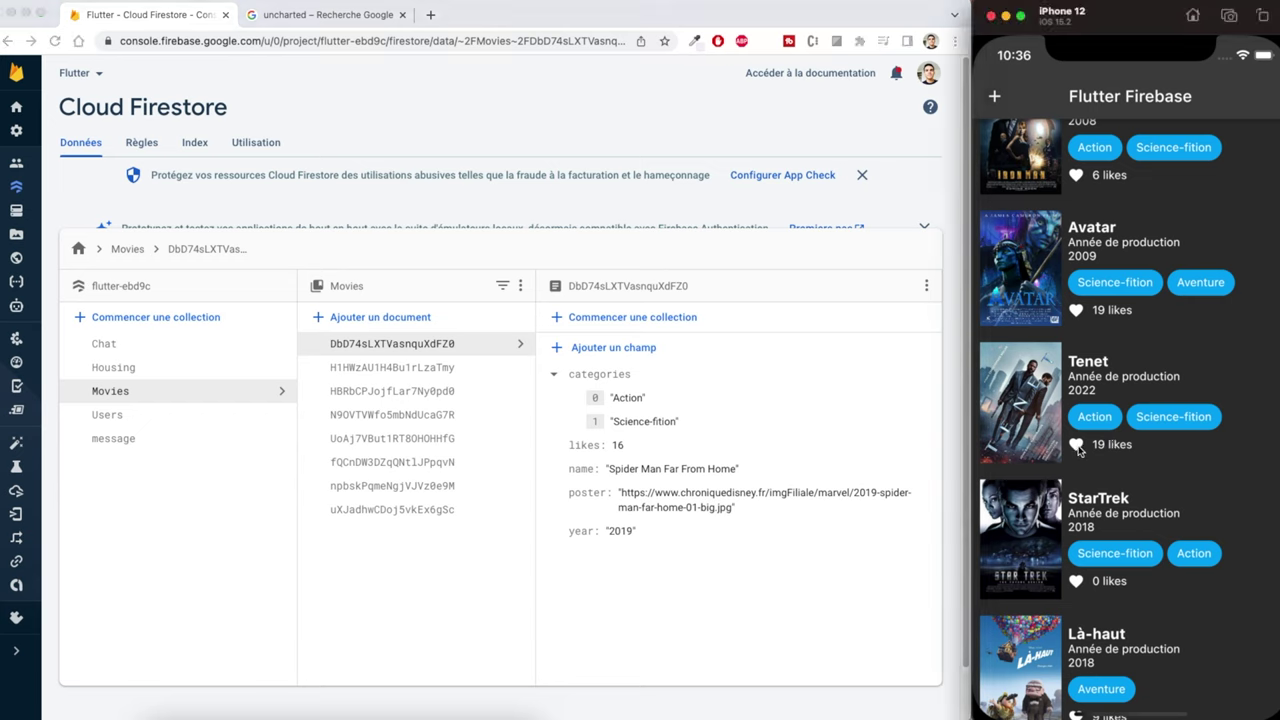
click(1077, 448)
click(1076, 311)
click(1076, 311)
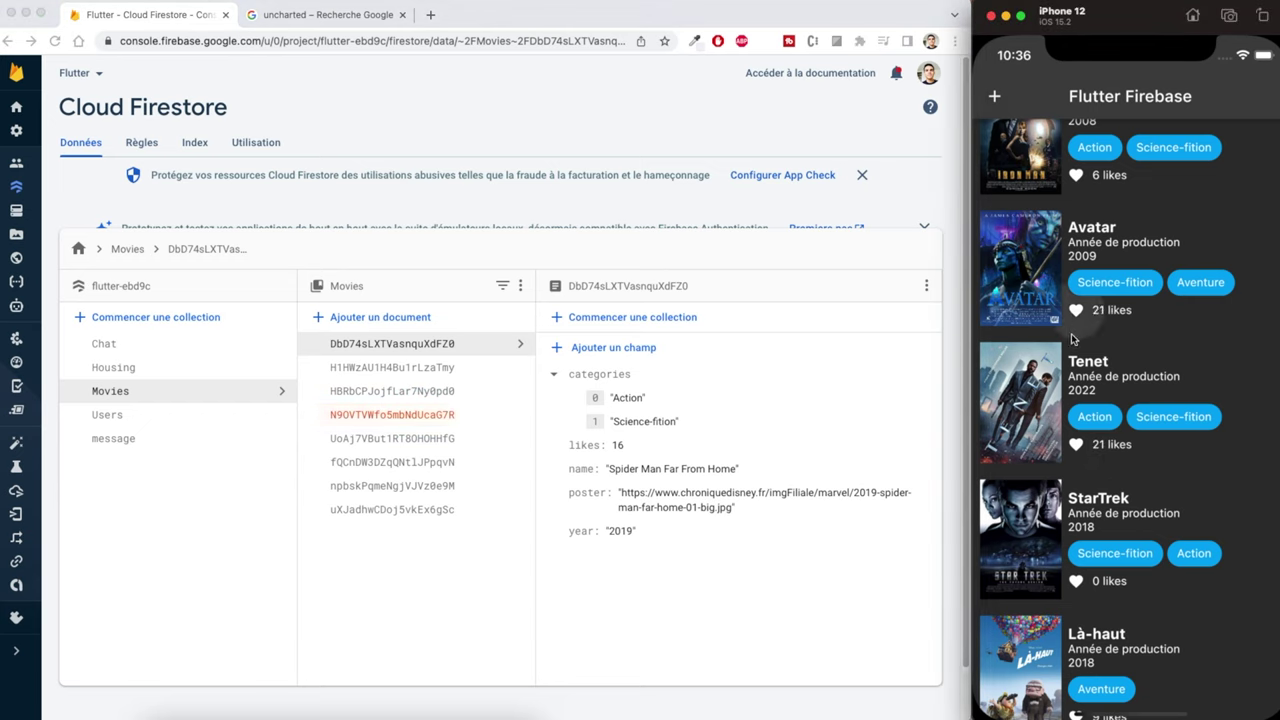
Step: Open the Add Movie form in the simulator and copy the image address of the Uncharted film poster from the Google results
scroll(1101, 497, up, 3)
scroll(1101, 497, up, 3)
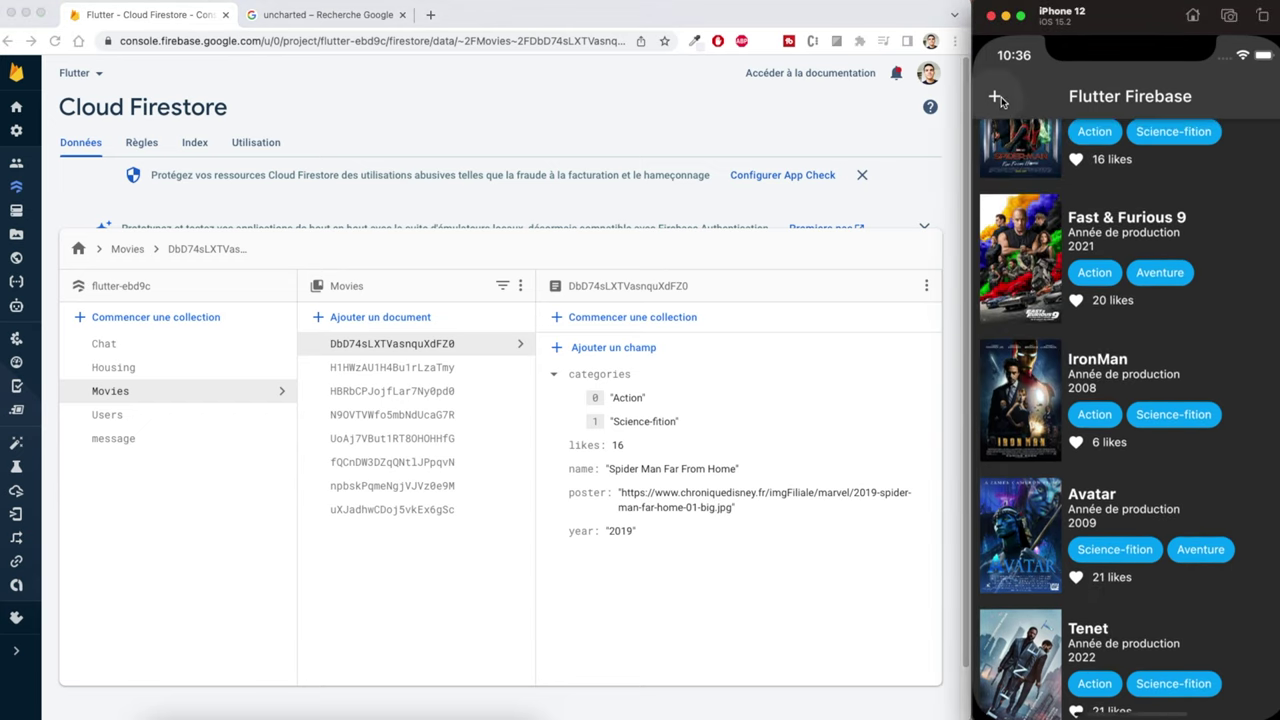
click(994, 96)
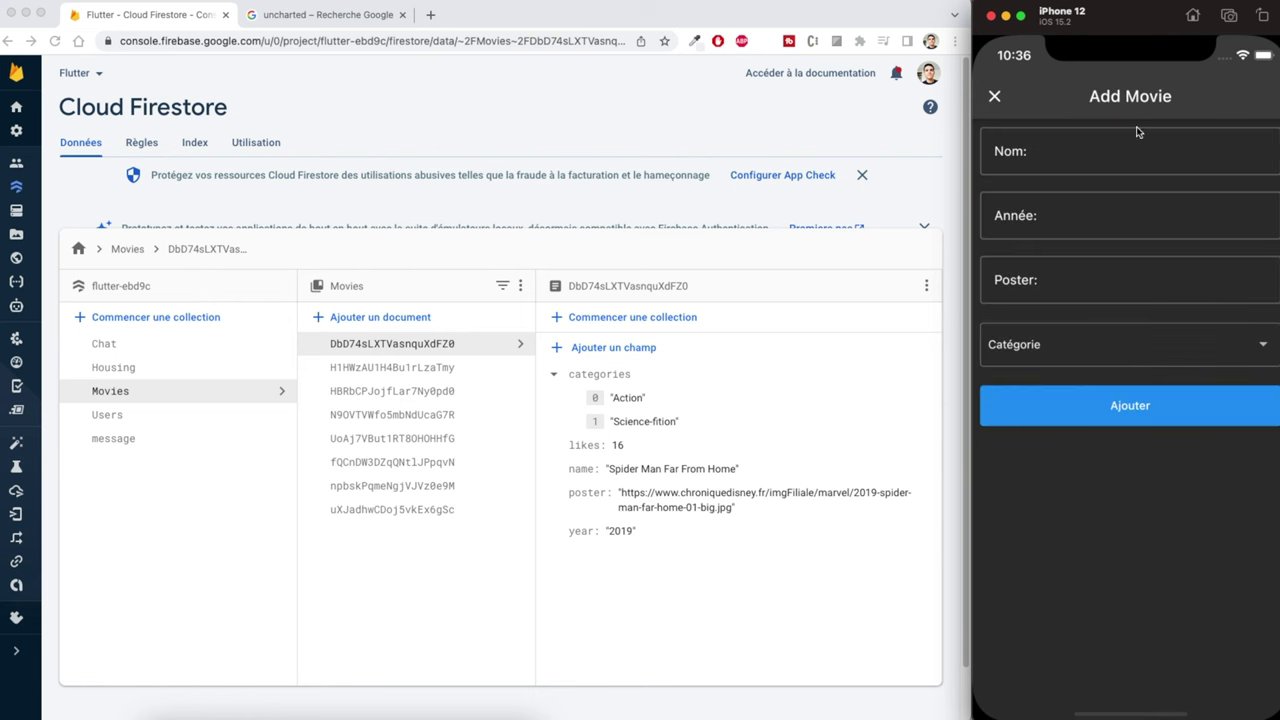
click(304, 18)
right_click(652, 215)
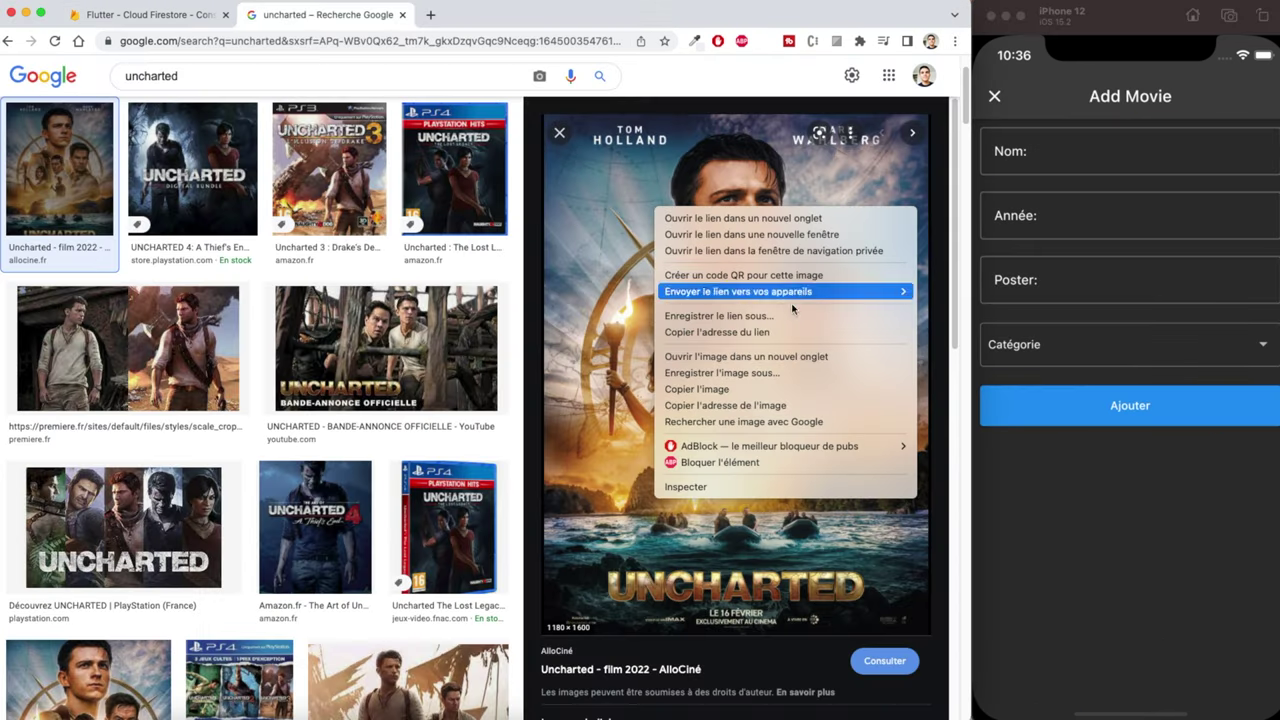
click(780, 404)
Step: Fill in the movie's name as Uncharted and year as 2022, and paste the copied image address as the poster
click(1053, 160)
text(Uncharted)
click(1056, 220)
click(1068, 222)
click(1065, 222)
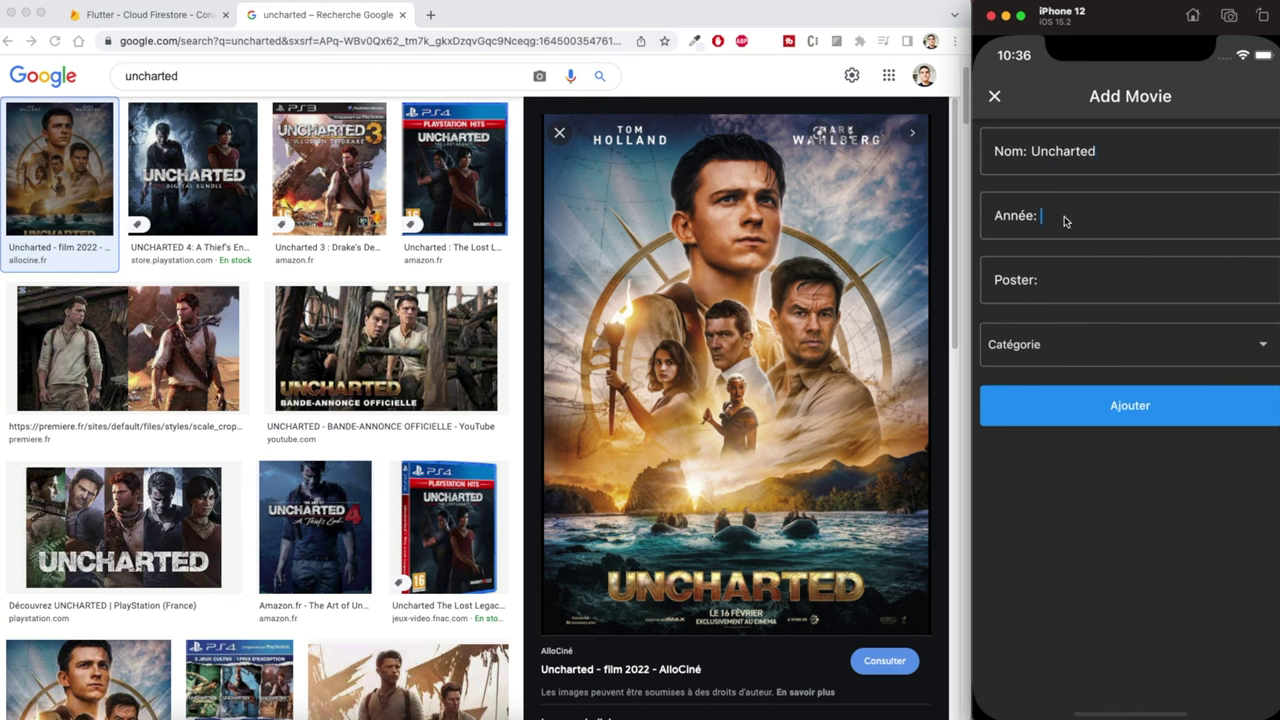
text(2022)
click(1063, 281)
click(1047, 281)
click(1052, 250)
Step: Assign the categories Action and Aventure to the movie and submit it
click(1138, 343)
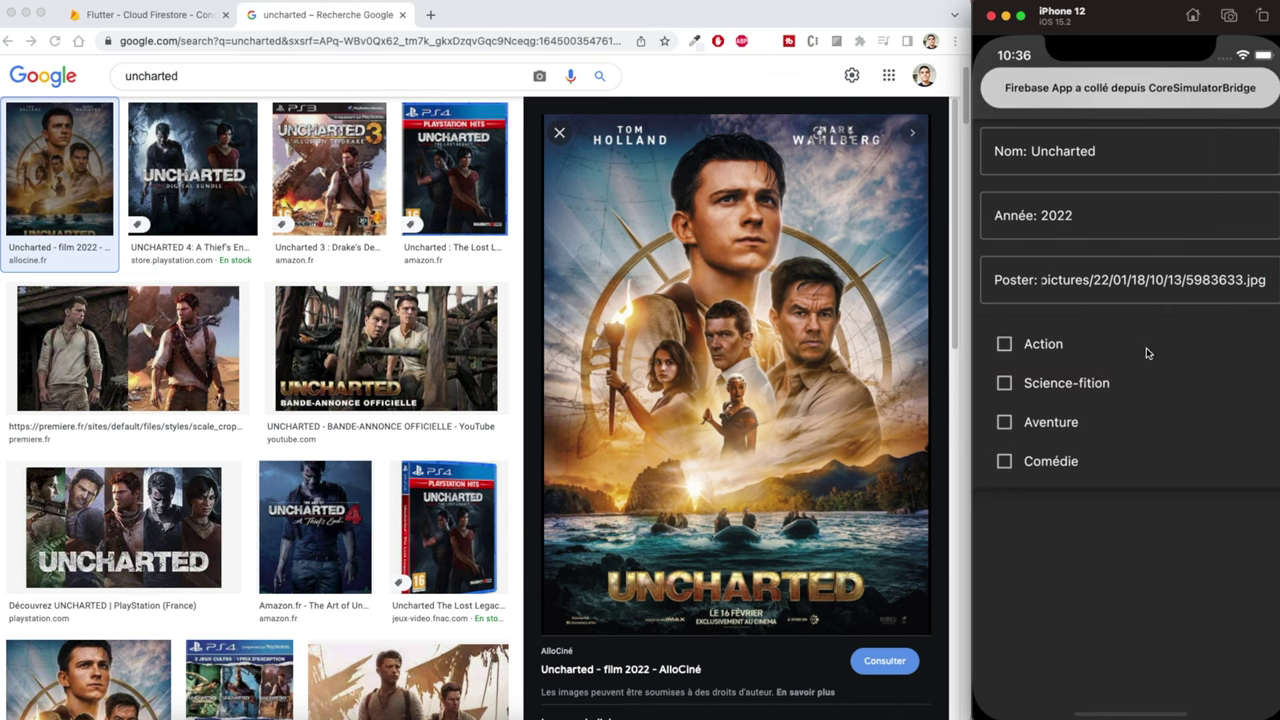
click(1040, 344)
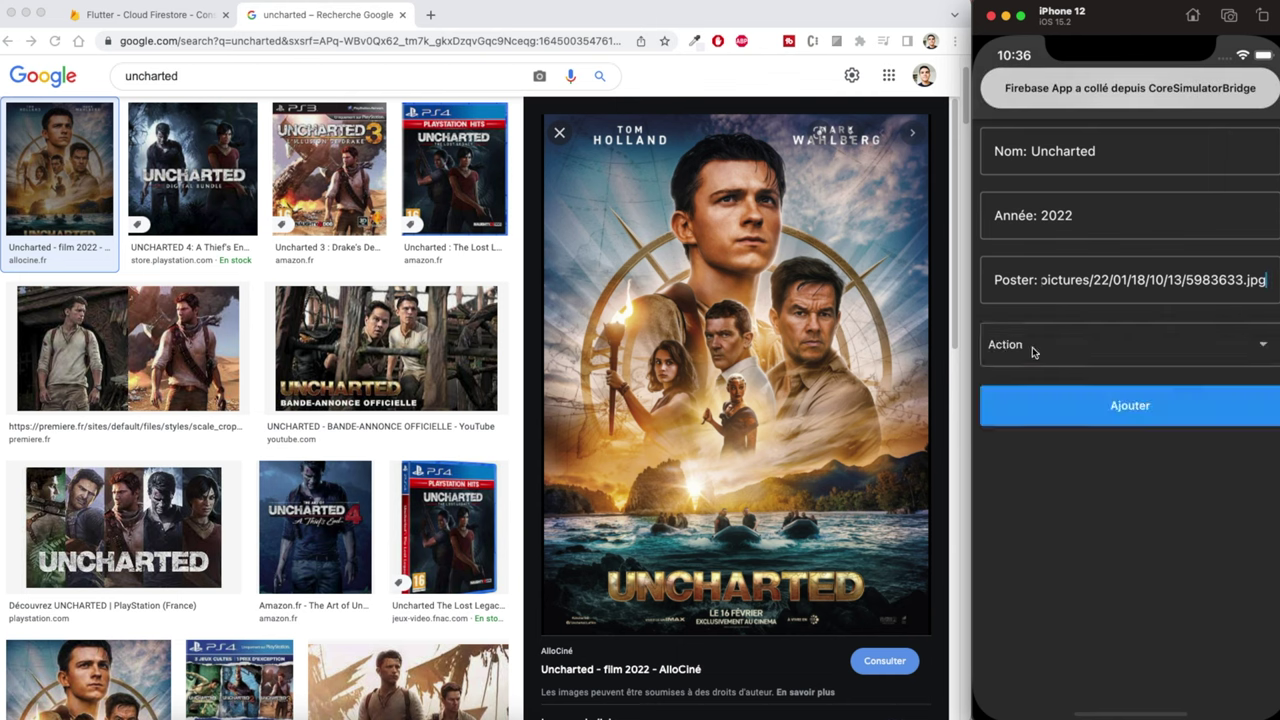
click(1163, 352)
click(1027, 425)
click(1145, 405)
Step: Find the new Uncharted entry in the app's list and view its document in the Firestore Movies collection
click(150, 15)
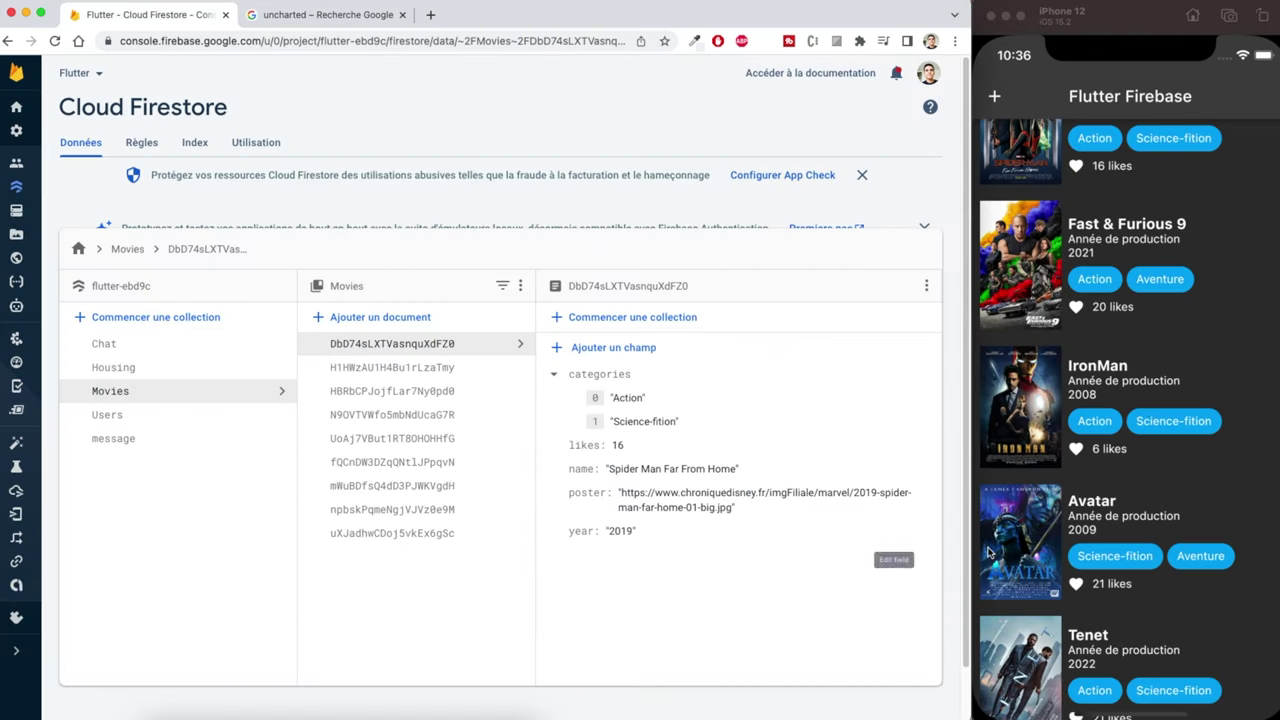
drag(1021, 431, 1048, 380)
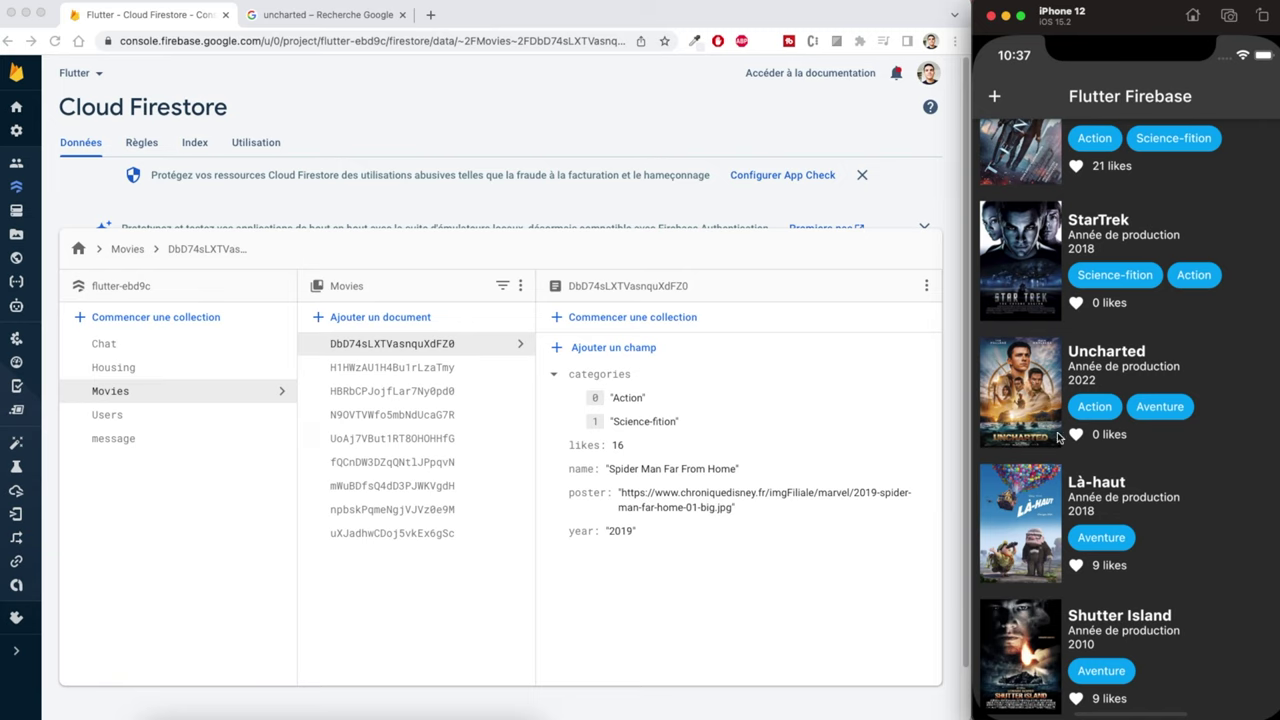
click(384, 388)
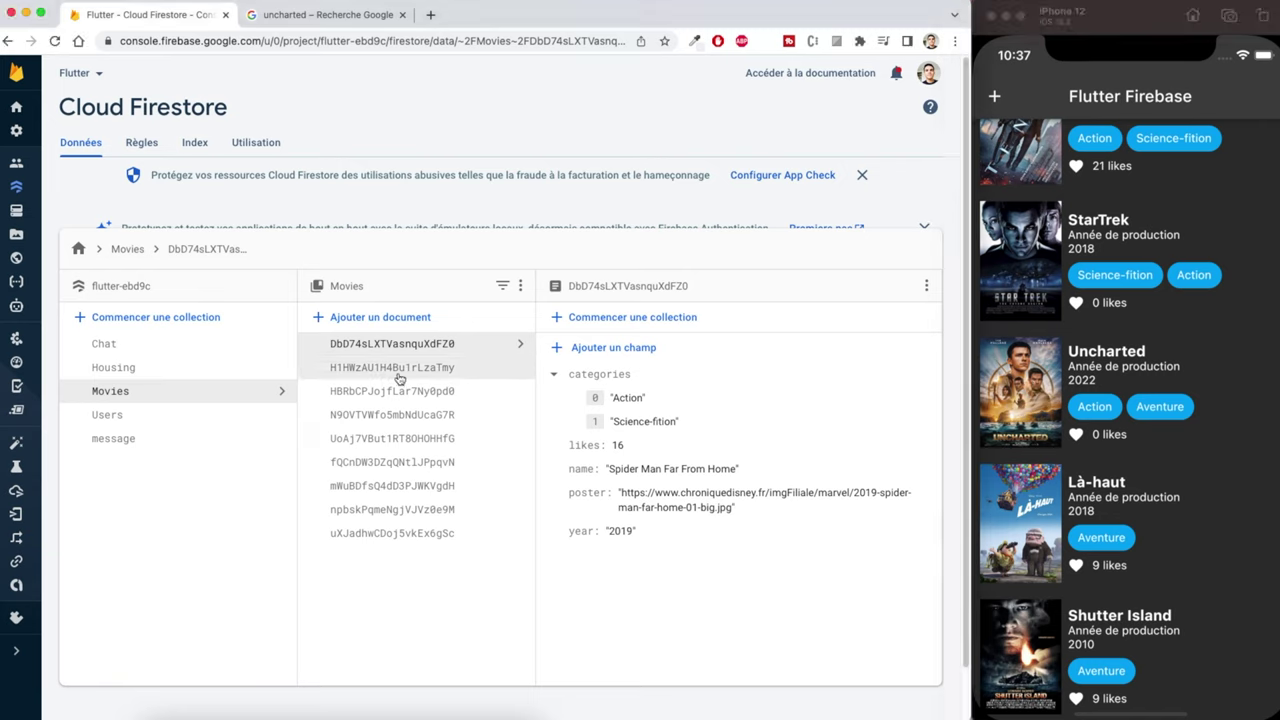
click(399, 368)
click(400, 485)
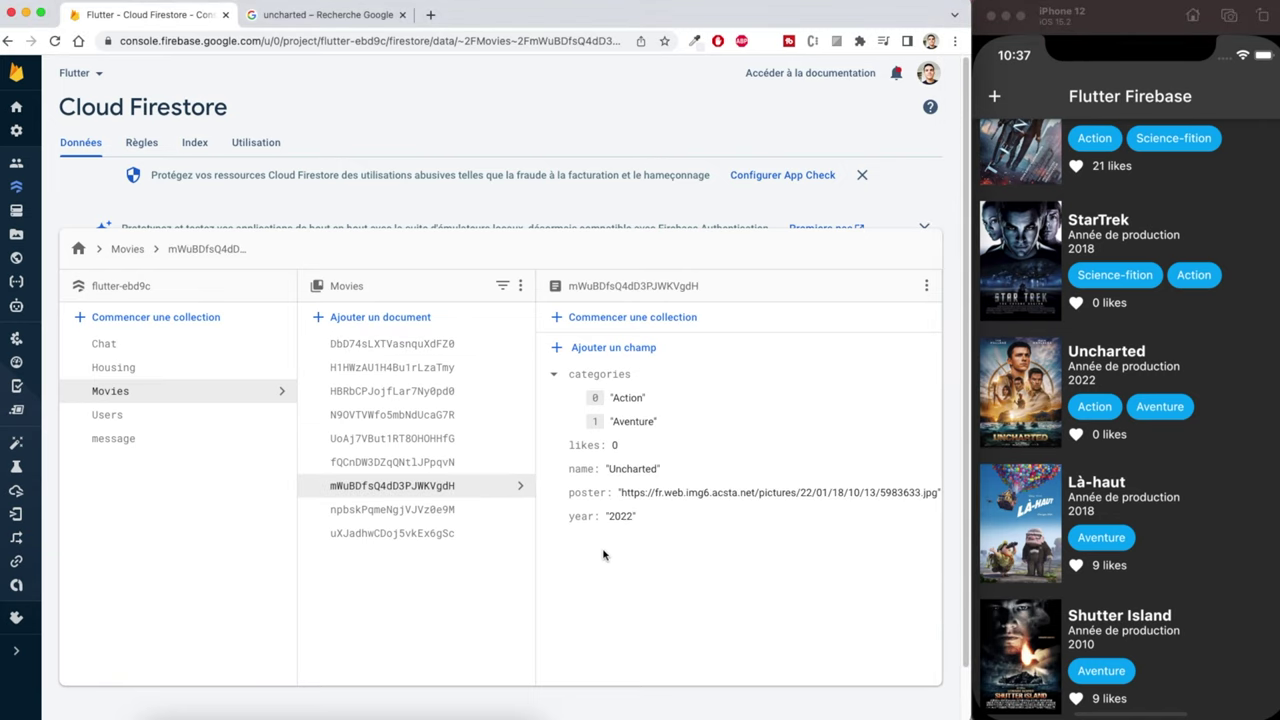
Step: Like Uncharted four times in the simulator app with its Firestore document open
click(1075, 435)
click(1075, 435)
click(1075, 435)
click(1075, 435)
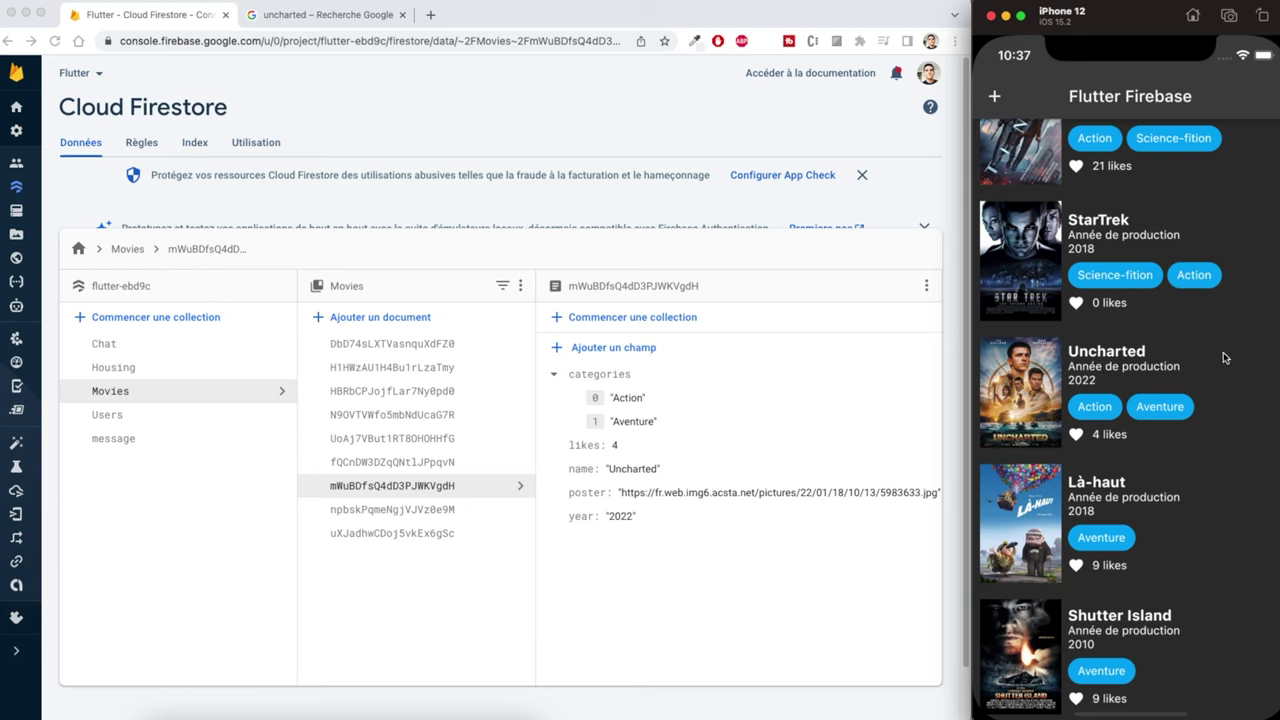
Step: Expand the Firebase console's navigation sidebar to show the names of its services
scroll(1140, 372, up, 5)
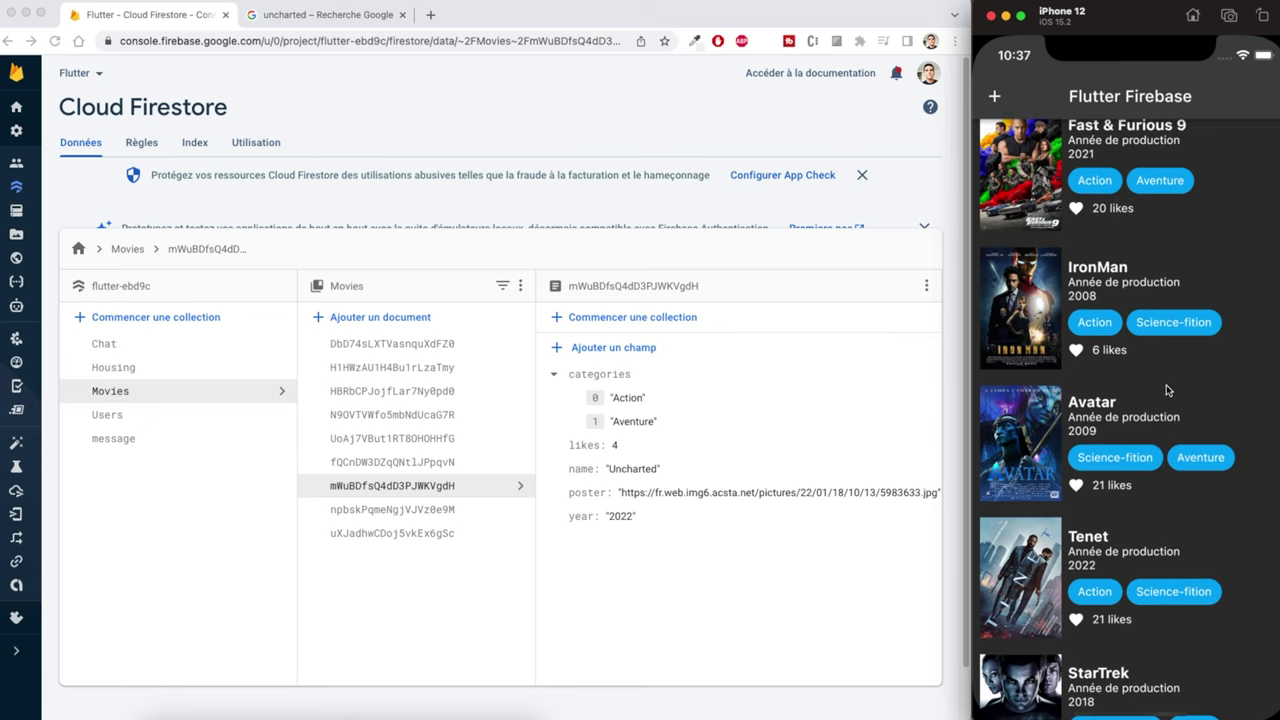
scroll(1166, 390, up, 3)
scroll(1185, 355, up, 3)
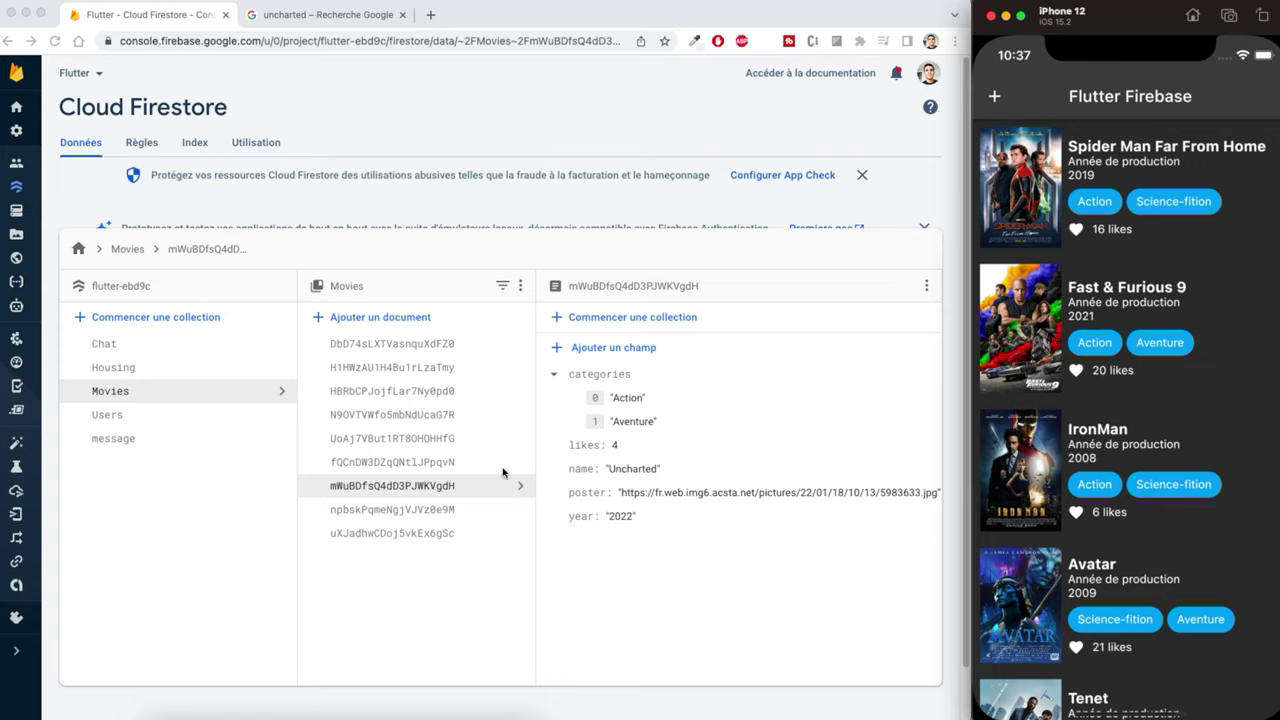
scroll(1152, 560, down, 10)
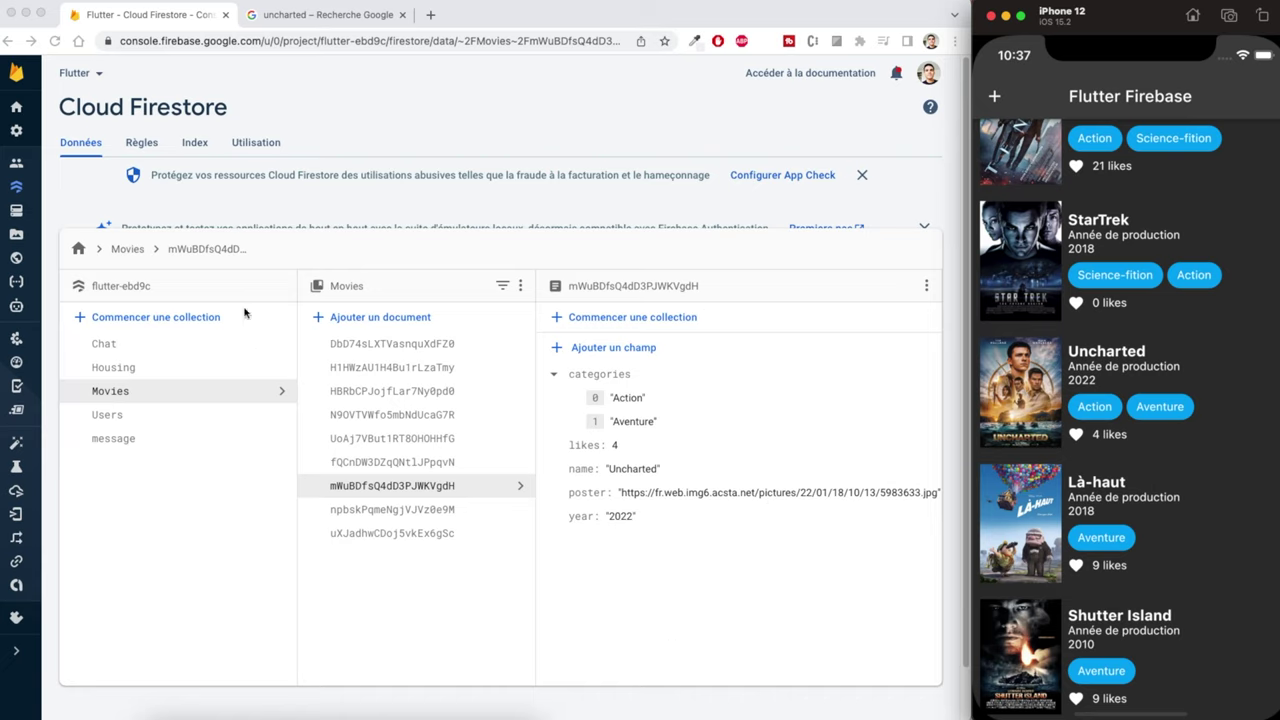
click(20, 655)
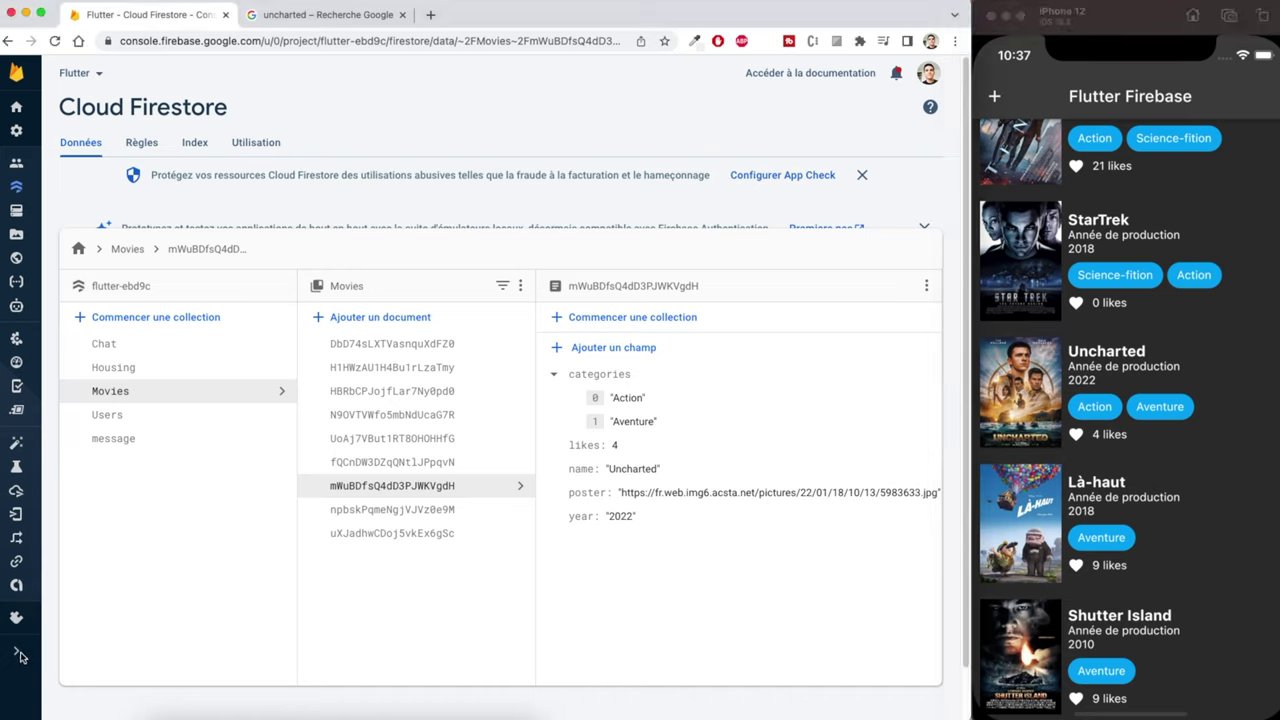
click(20, 655)
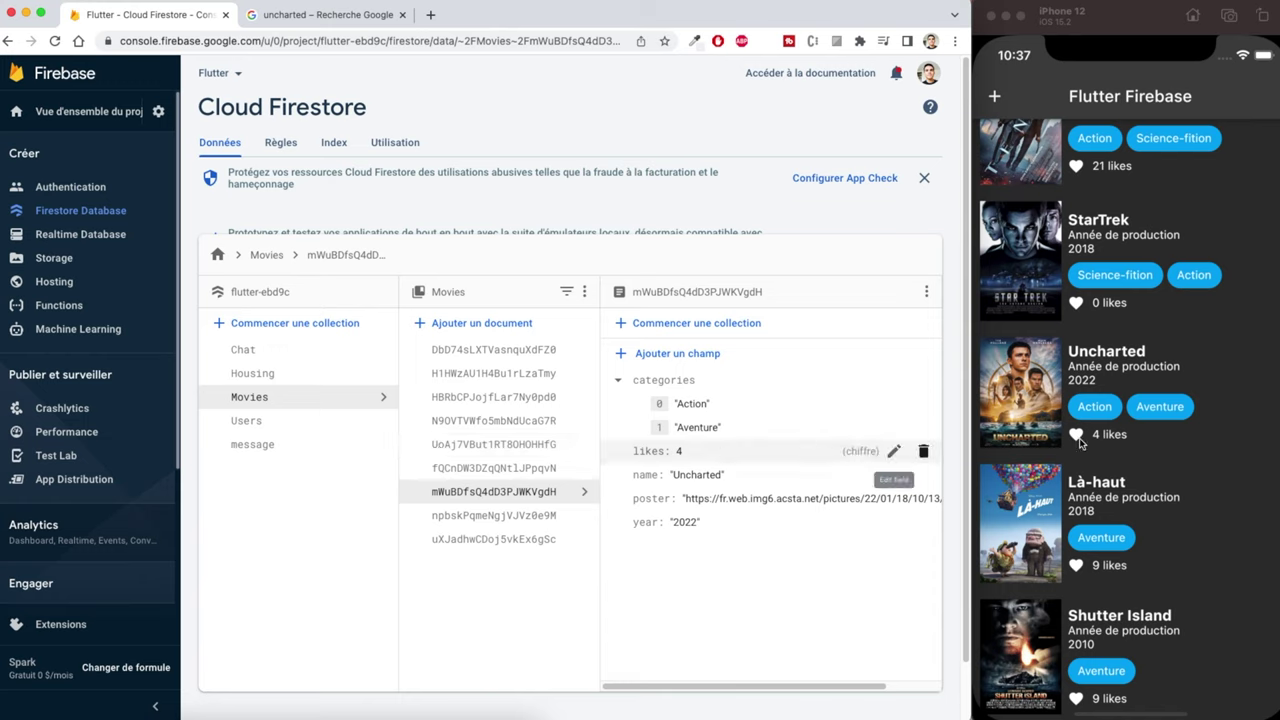
Step: Like Avatar, Fast & Furious 9 and Spider Man Far From Home once each in the simulator app
click(1048, 415)
scroll(1045, 418, up, 5)
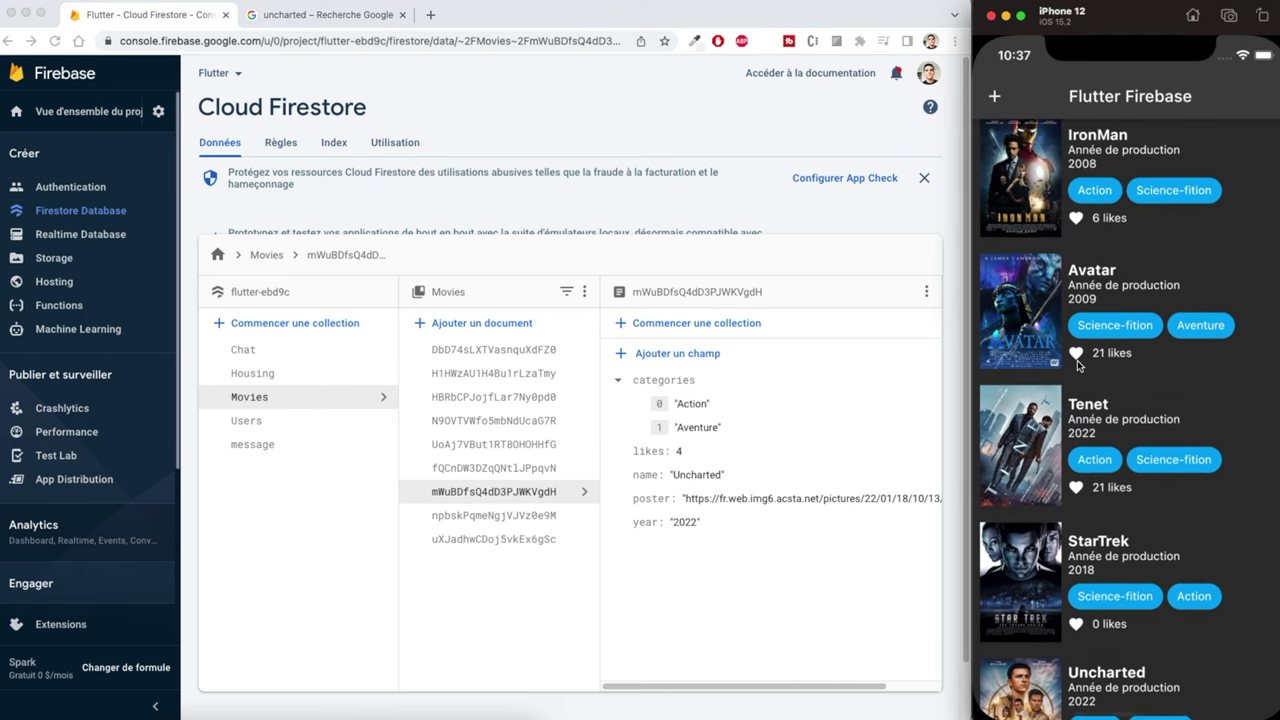
click(1076, 356)
scroll(1073, 297, up, 3)
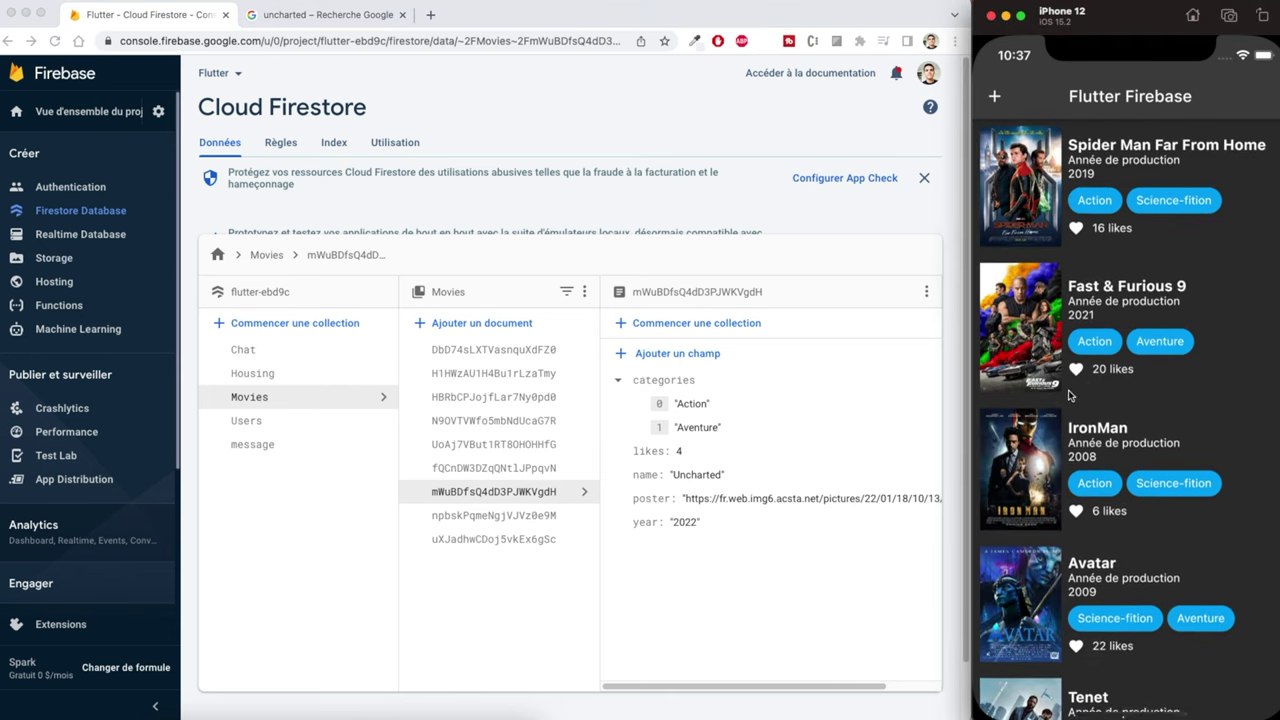
click(1076, 370)
click(1077, 228)
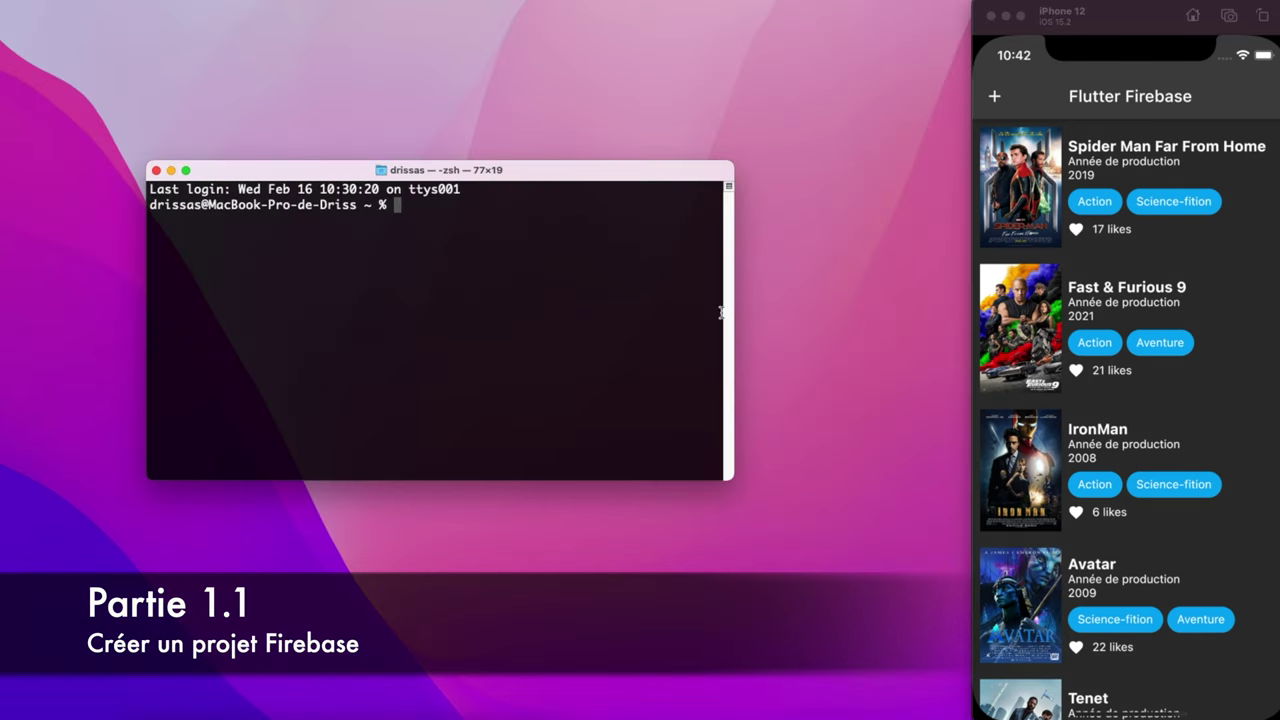
Step: Reposition the terminal window on the desktop and change to the development directory
drag(680, 169, 674, 217)
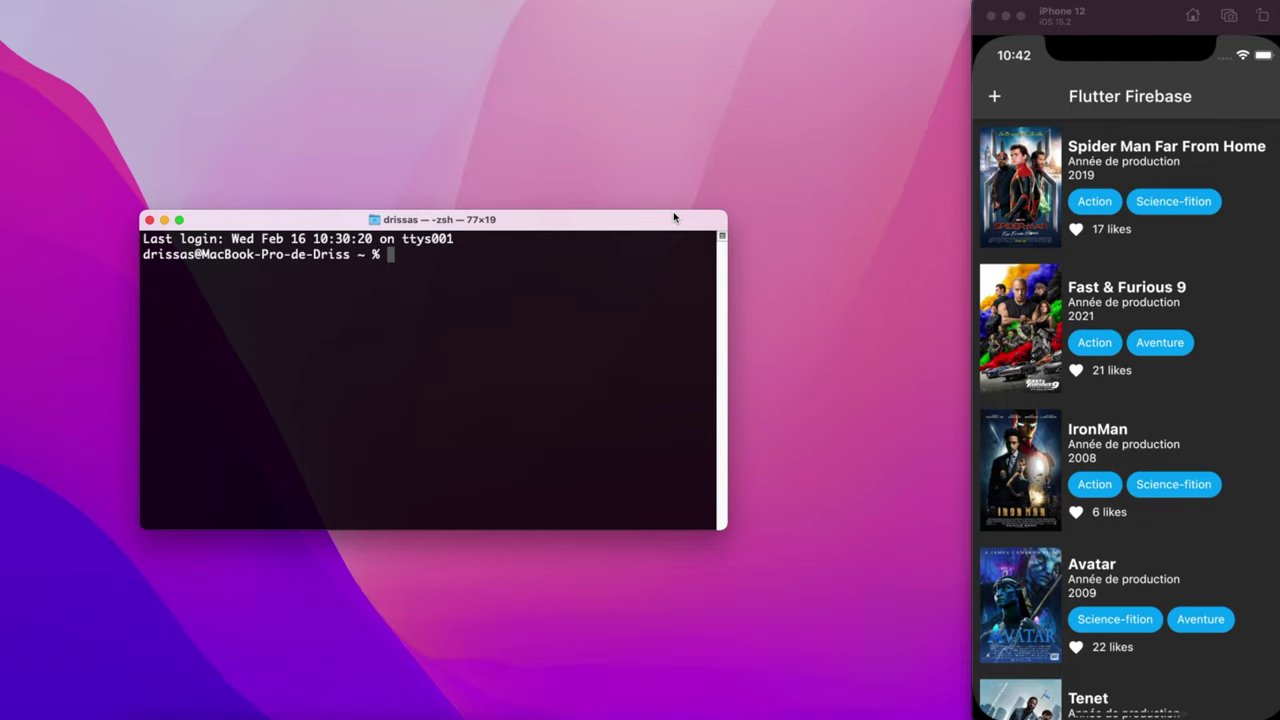
text(cd development)
key(Return)
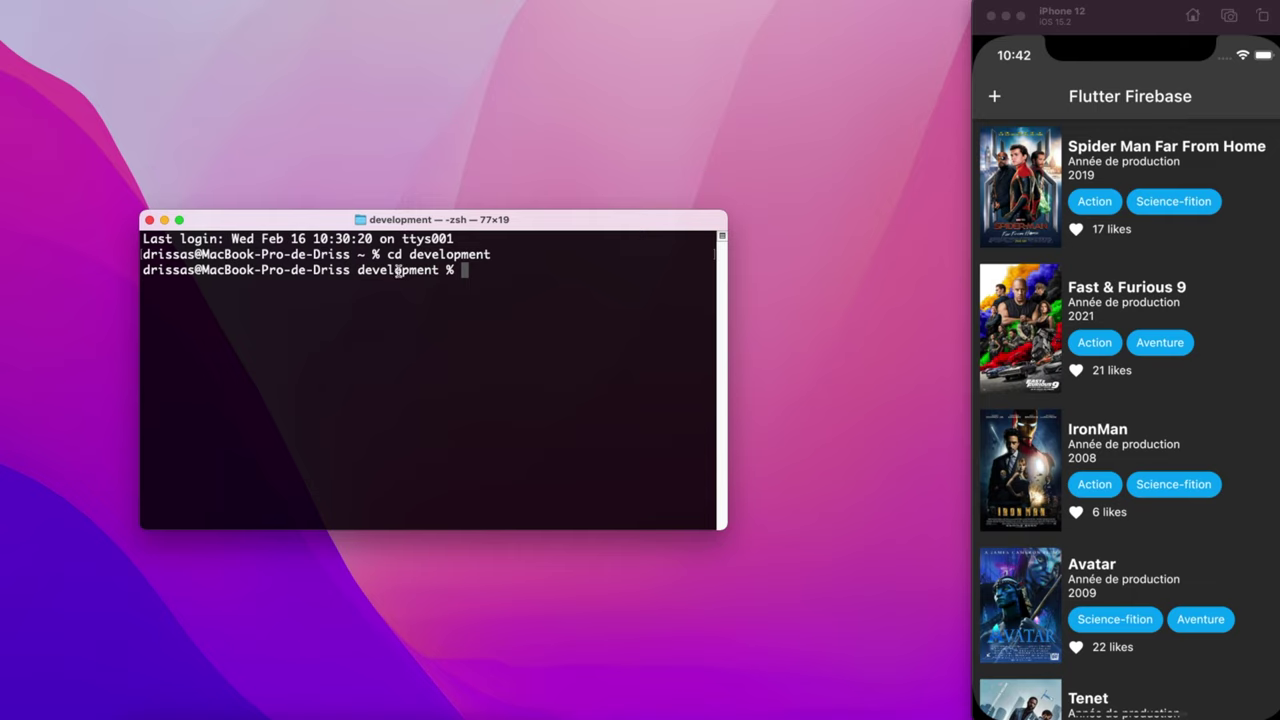
Step: Create a Flutter project named firebasetest in the development folder with flutter create
double_click(398, 270)
click(379, 271)
text(flutter create f)
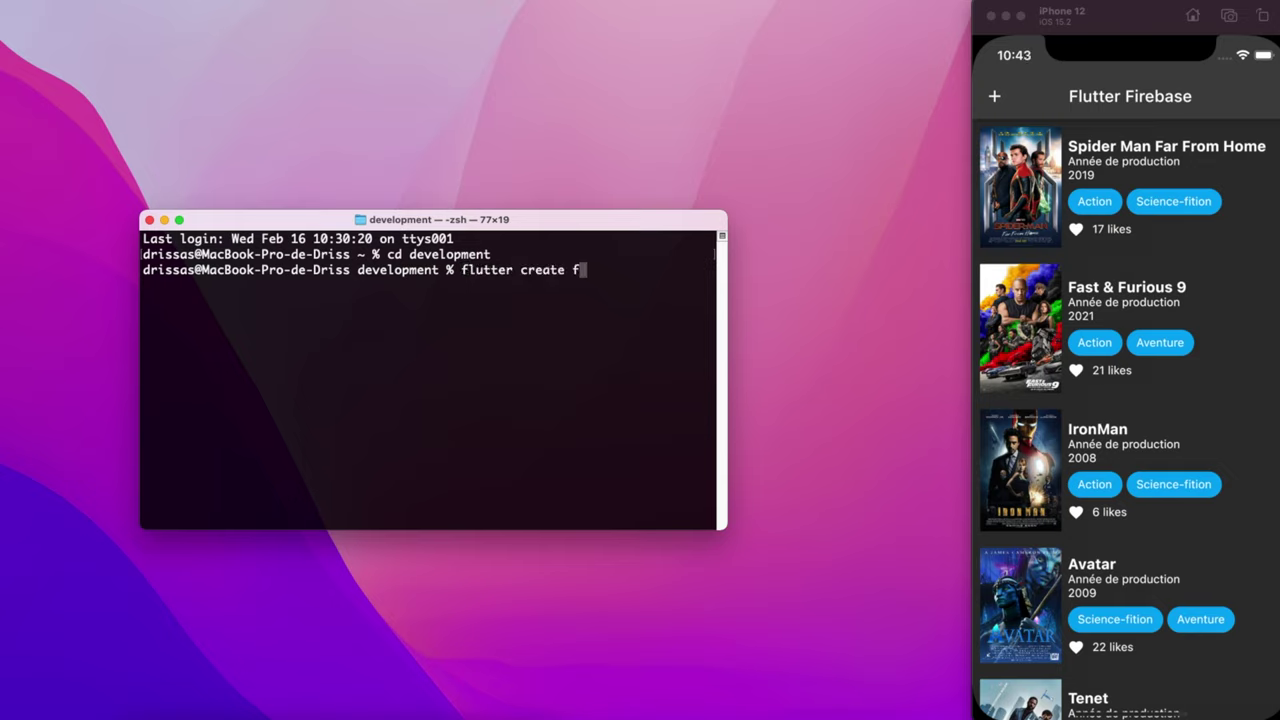
text(irebasetest)
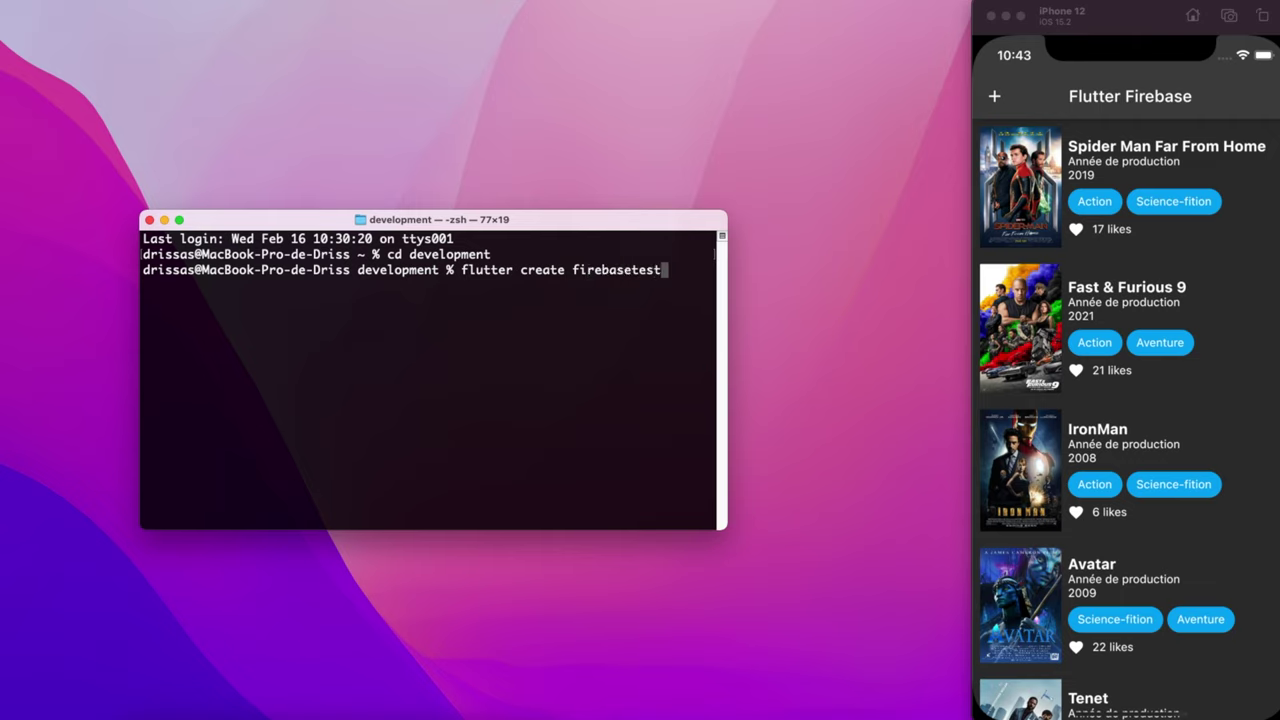
key(Return)
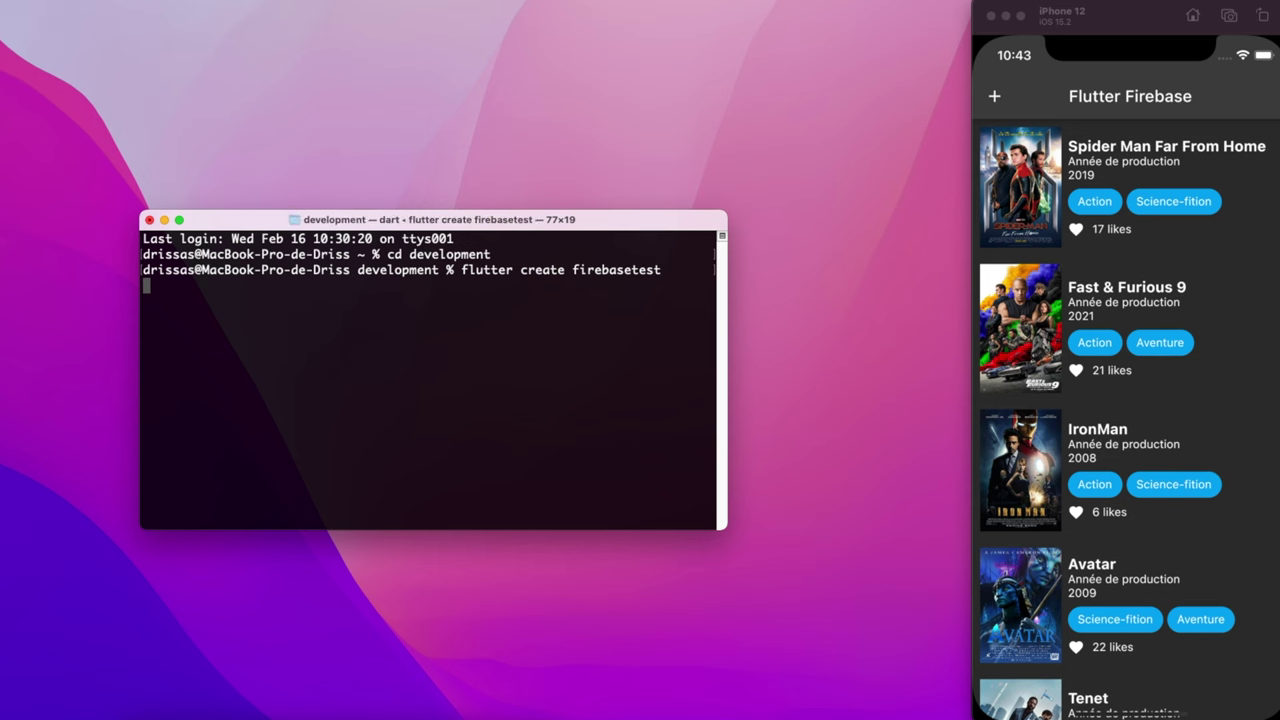
Step: Review the suggested cd firebasetest command in the terminal output, hide the terminal and open Visual Studio Code
drag(635, 224, 643, 180)
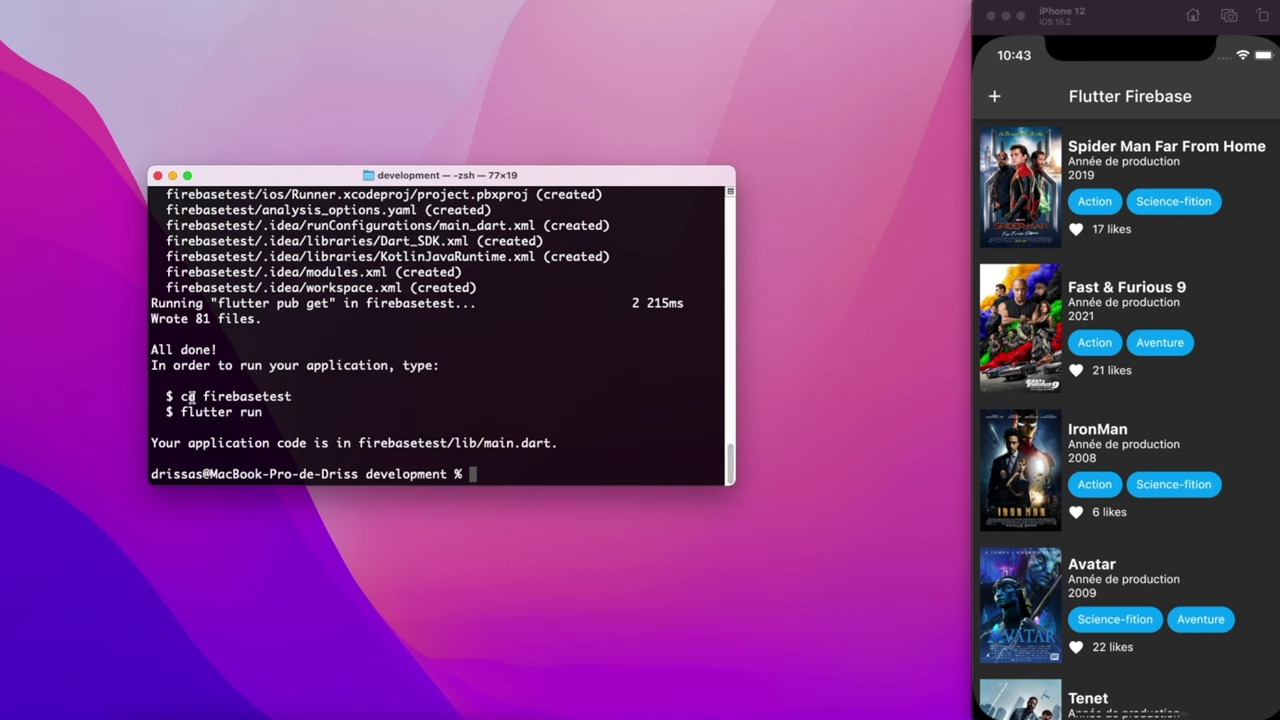
drag(180, 397, 290, 398)
click(388, 327)
key(super+h)
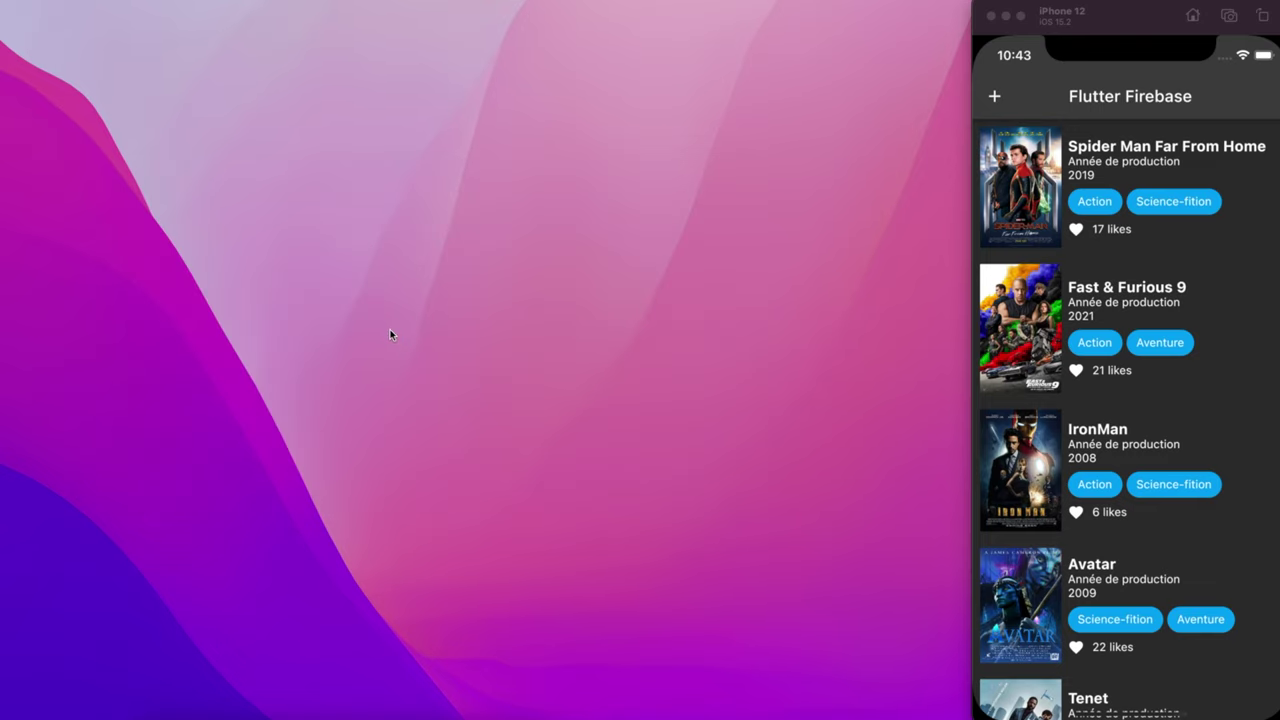
click(417, 676)
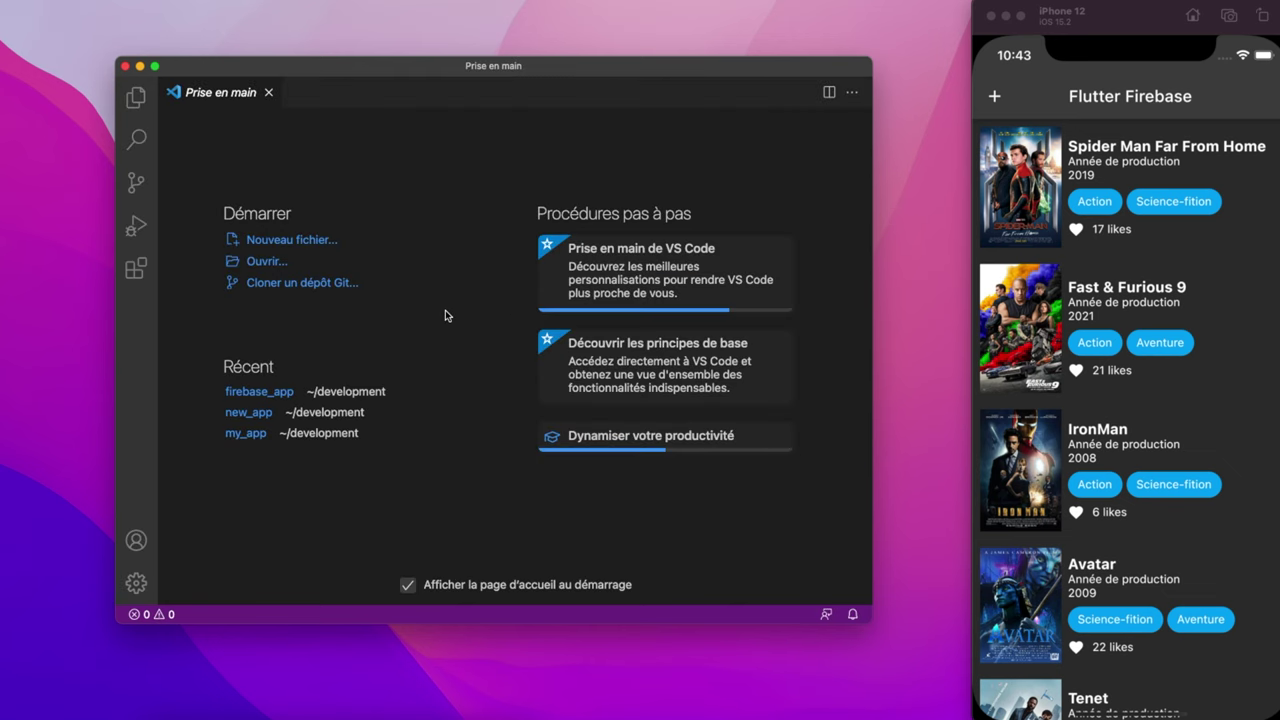
Step: Open the firebasetest project folder from the development directory in the editor
key(super+o)
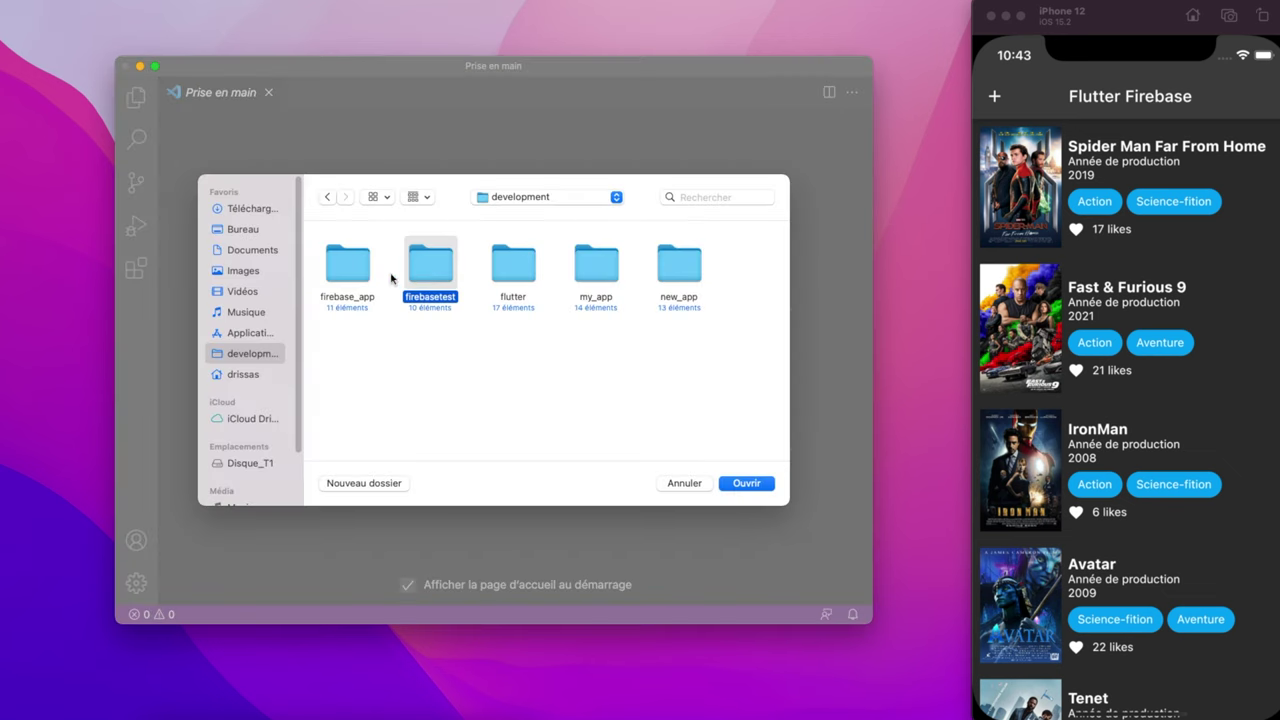
key(Return)
click(444, 93)
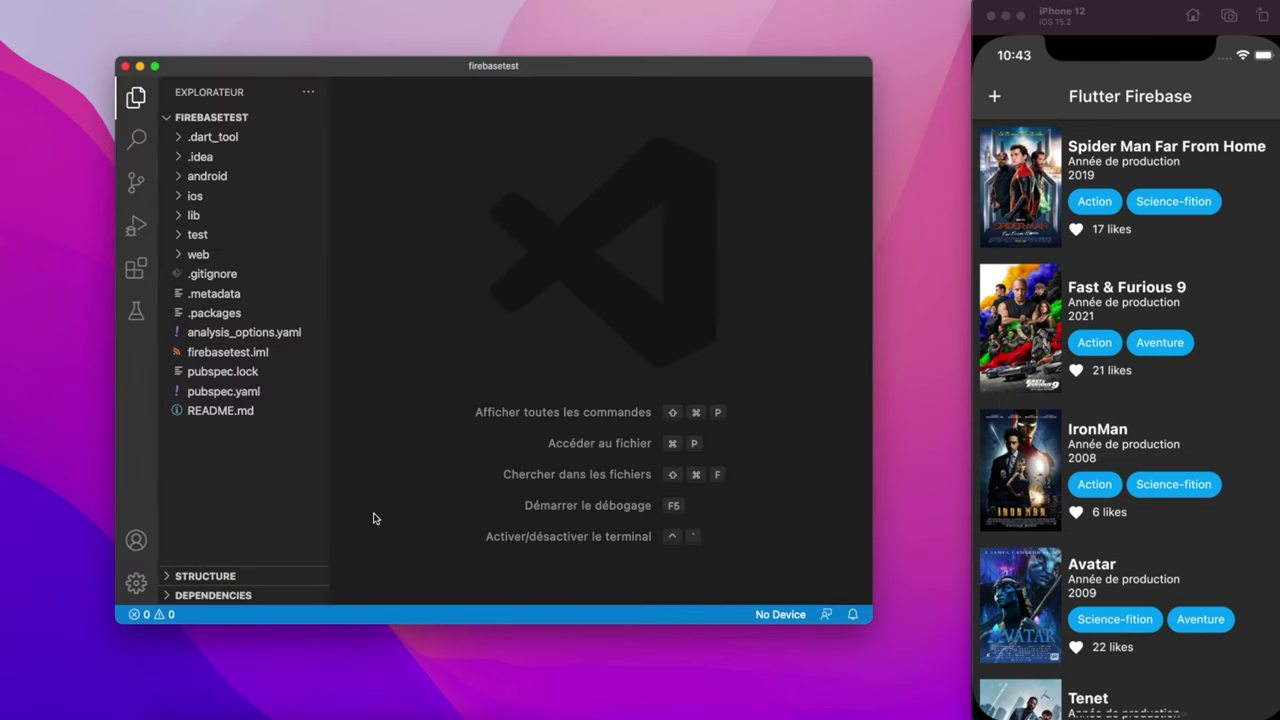
Step: Switch to Chrome, enter the Firebase console and start a new project named Test Firebase
click(286, 706)
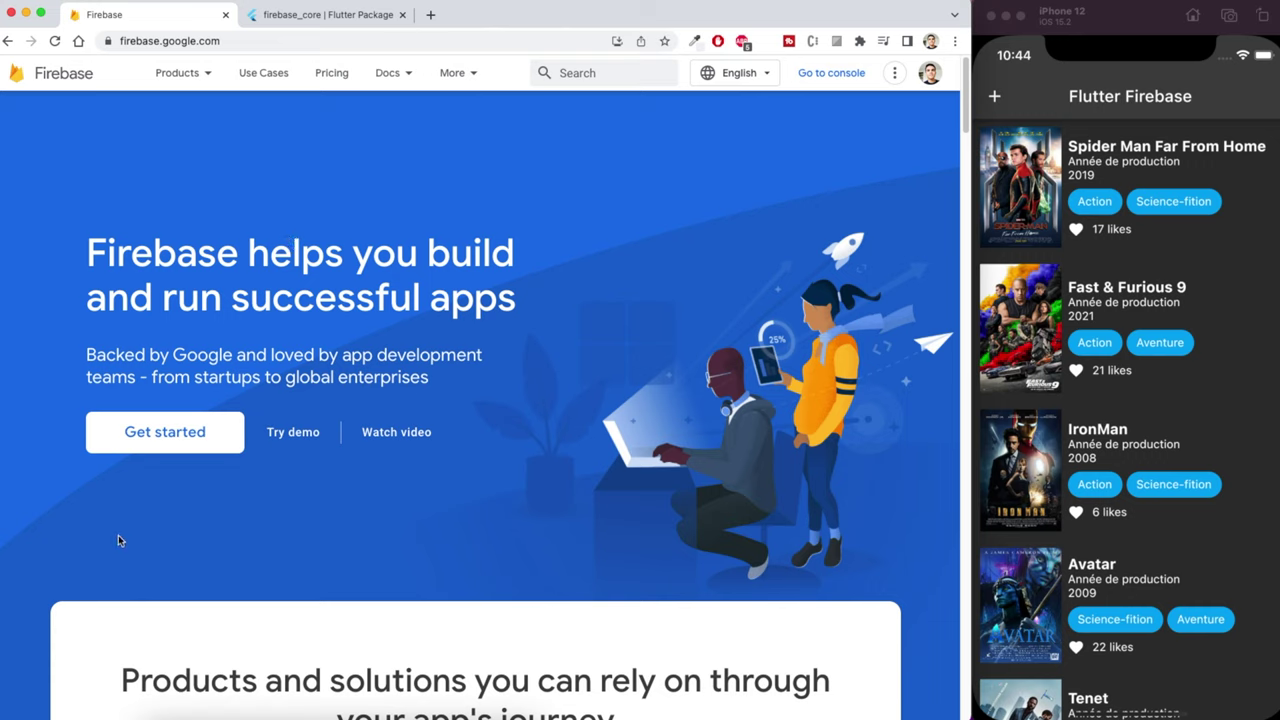
click(188, 437)
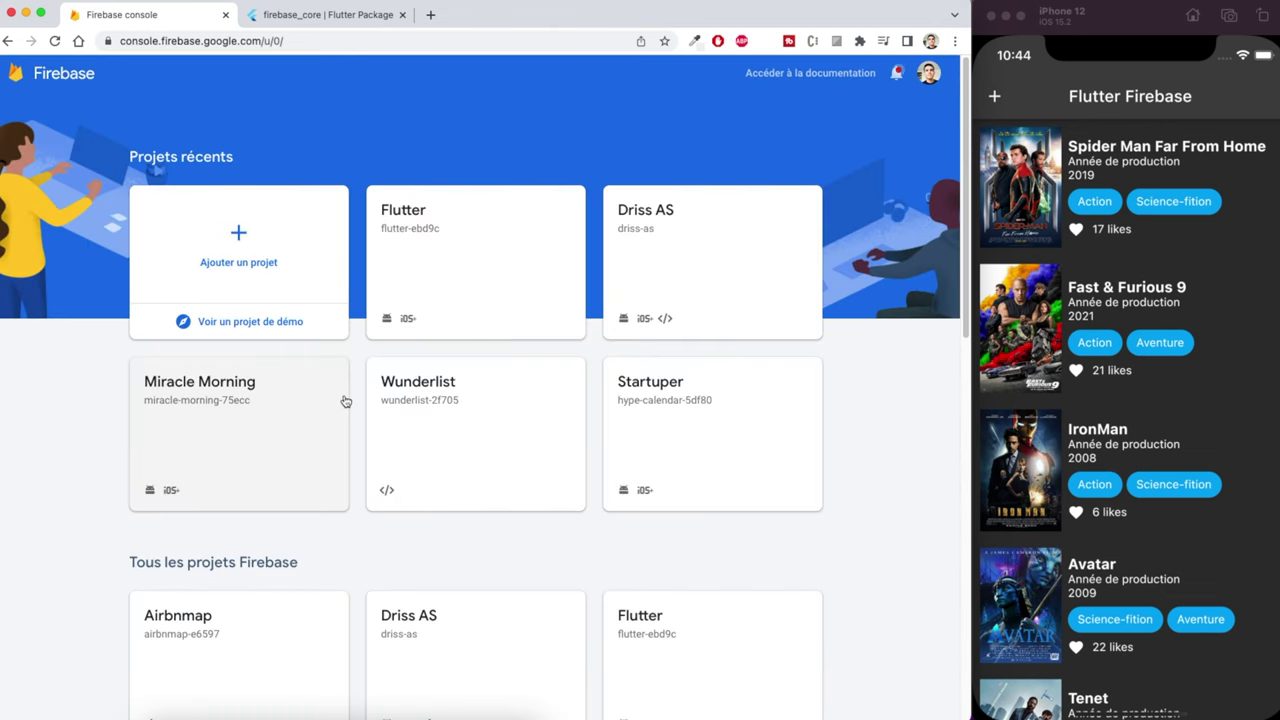
click(249, 242)
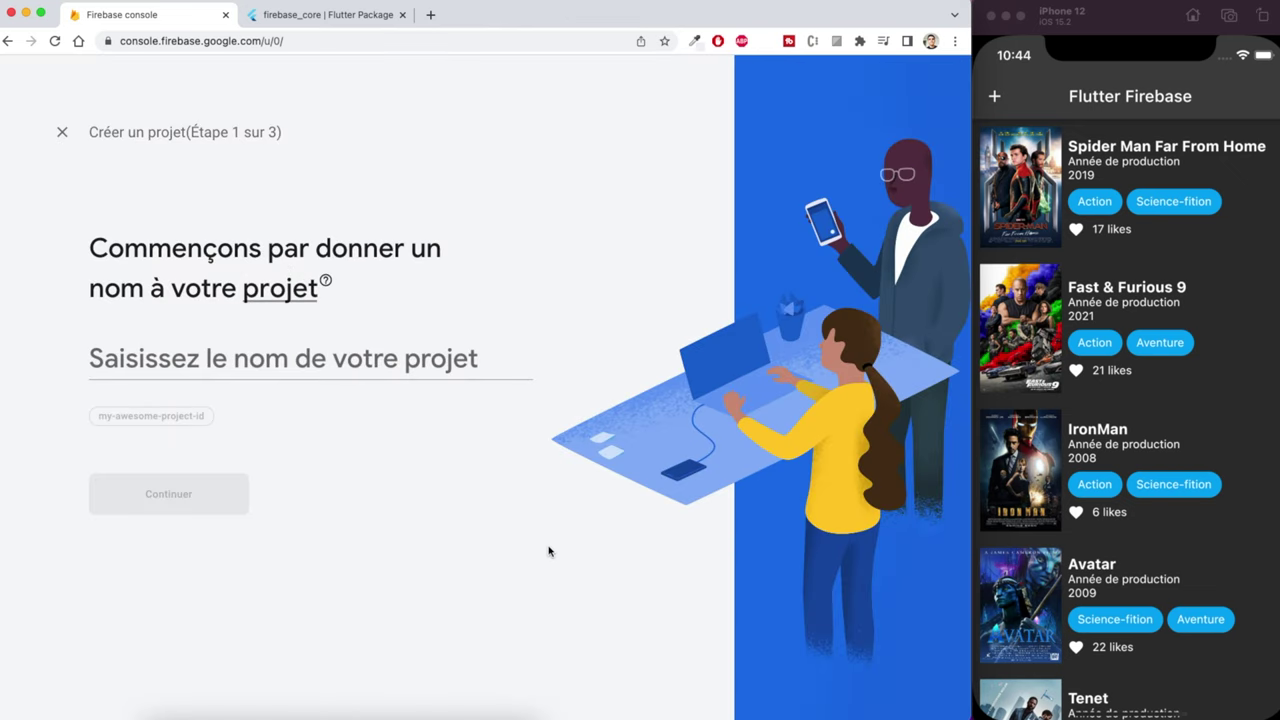
text(Test Firebase)
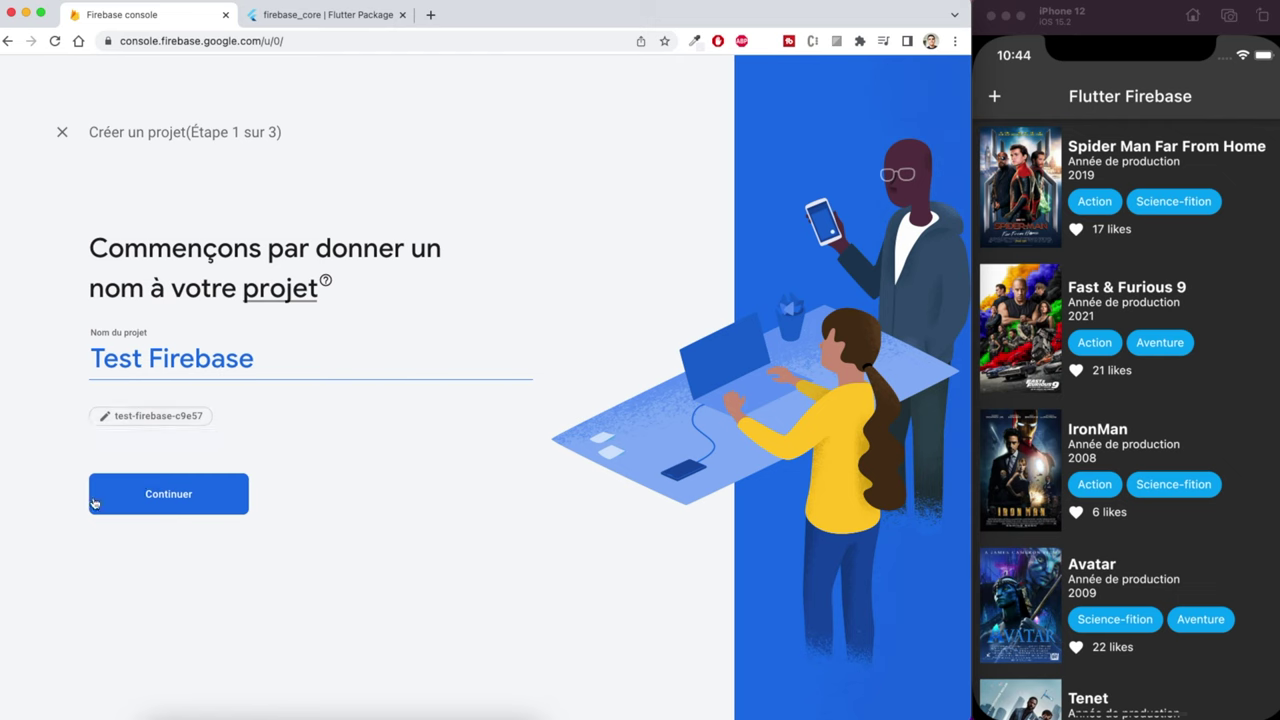
click(143, 507)
Step: Disable Google Analytics for the project, create it and look through its overview page
scroll(354, 380, down, 2)
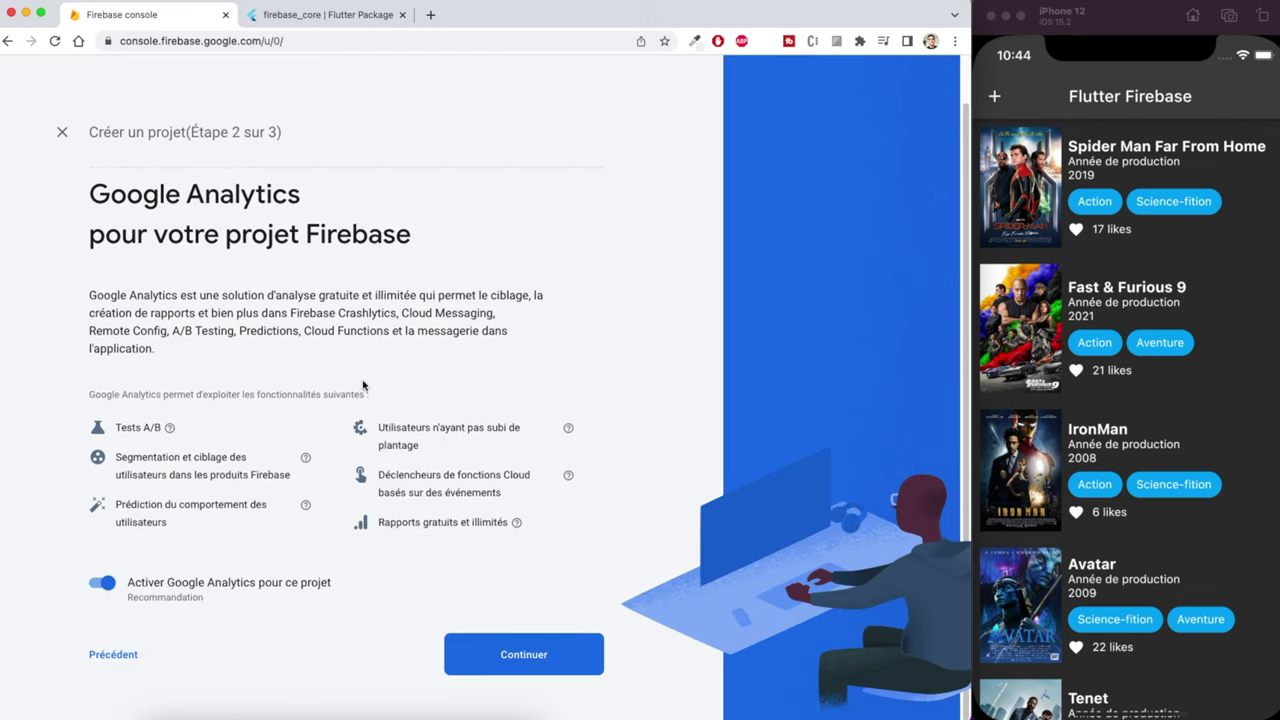
click(104, 583)
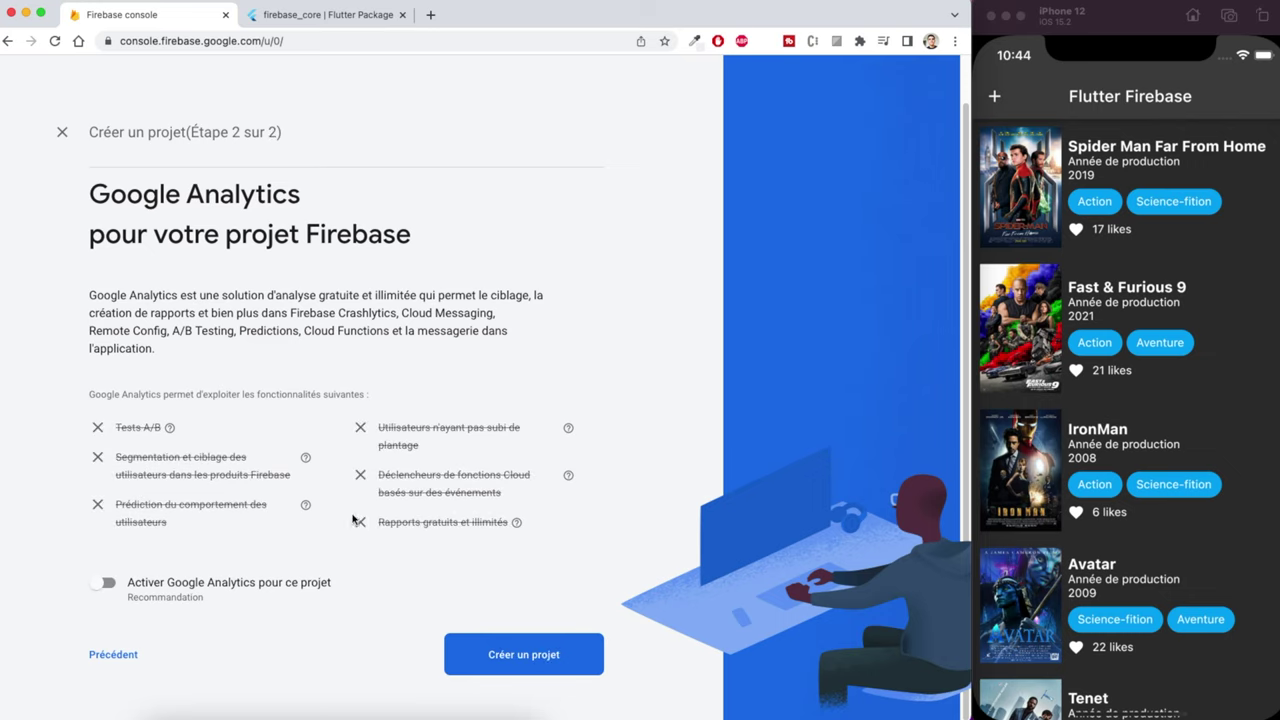
click(523, 656)
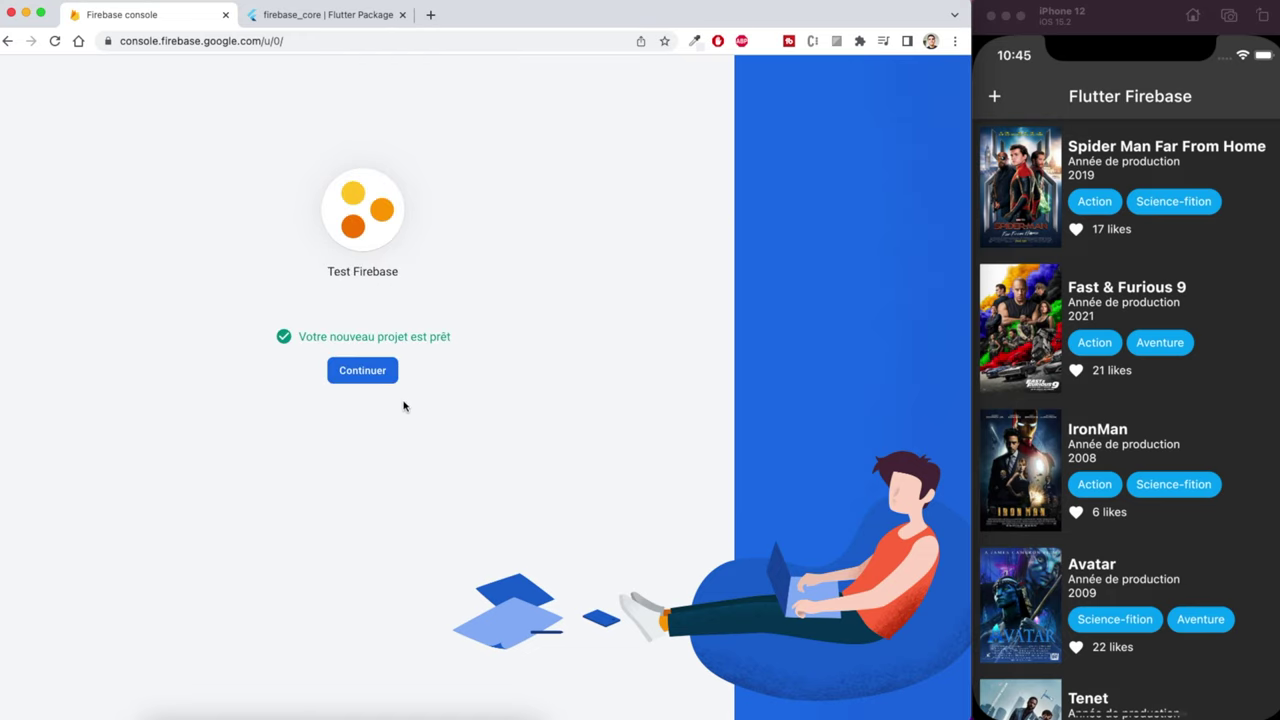
click(378, 376)
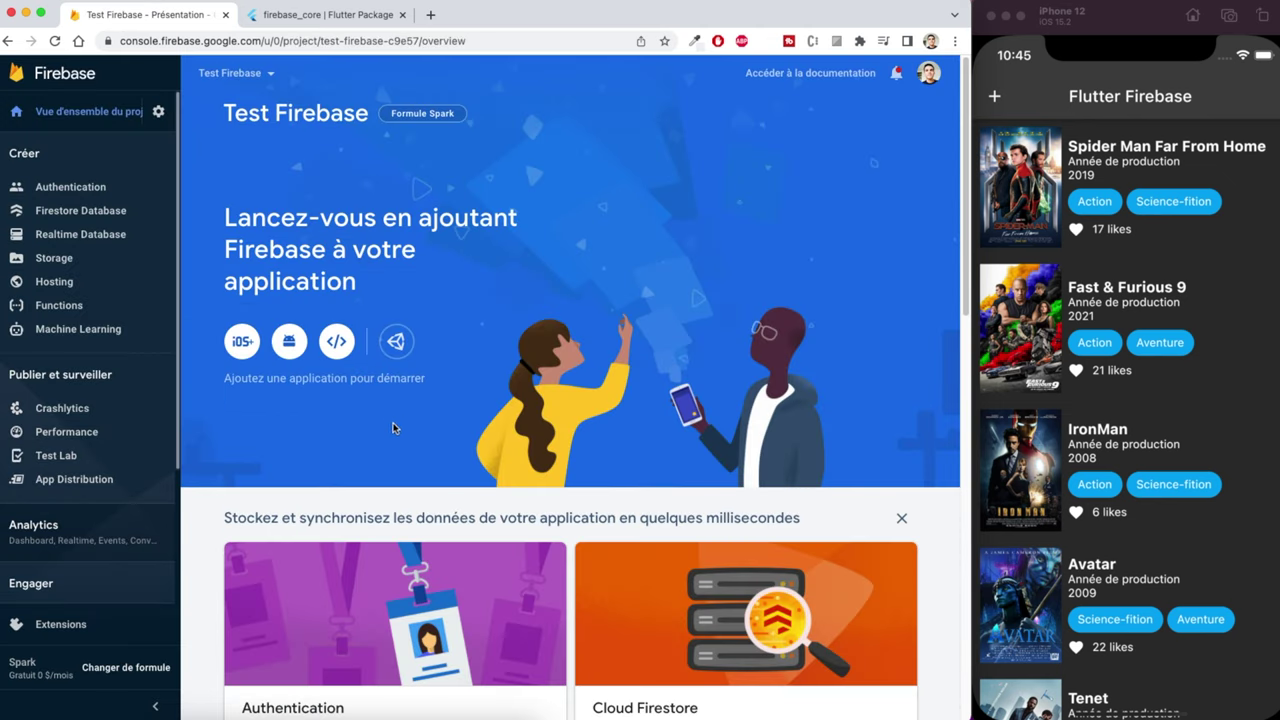
scroll(325, 372, down, 5)
scroll(605, 395, down, 3)
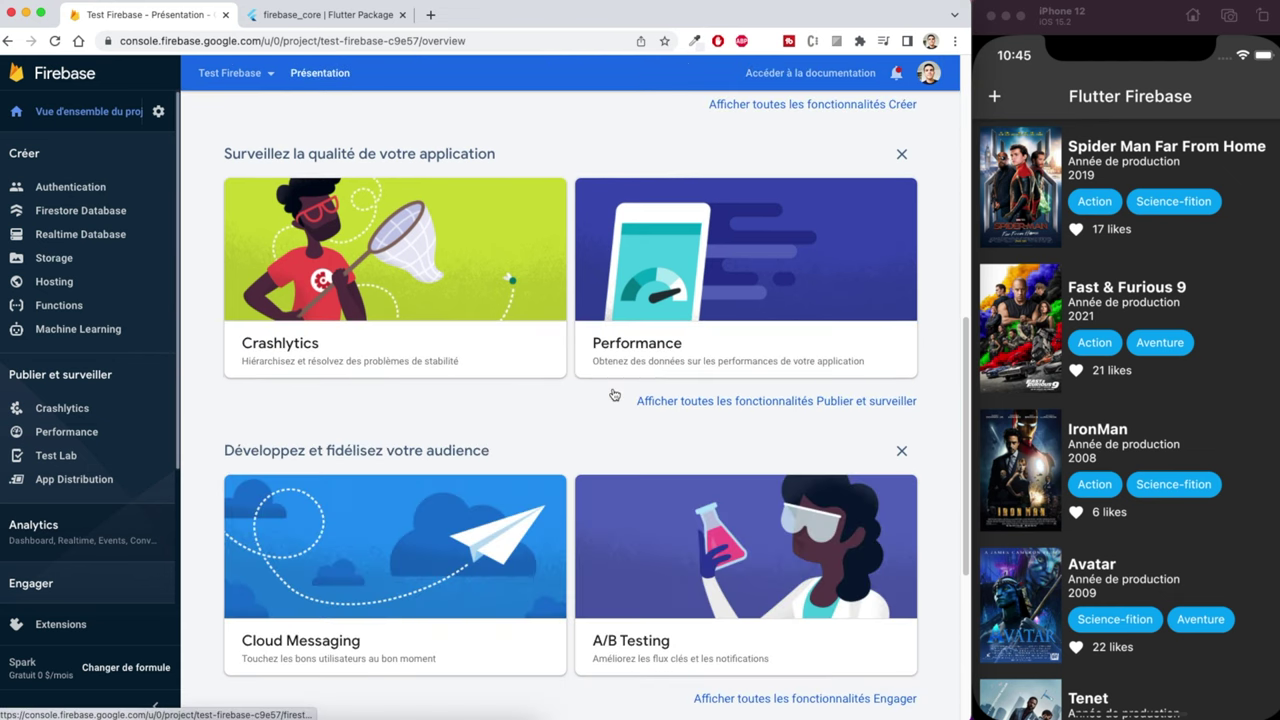
scroll(605, 396, up, 5)
scroll(600, 398, up, 2)
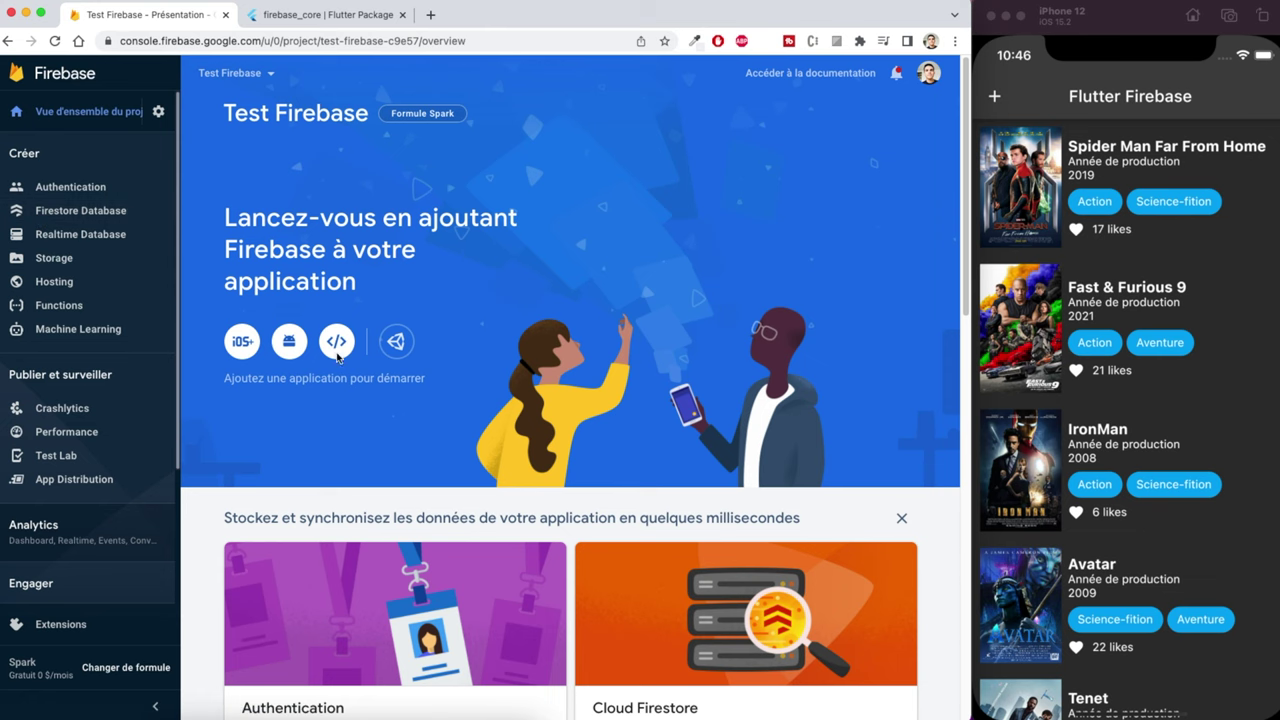
Step: Copy the firebase_core: ^1.12.0 dependency line from the package's pub.dev page
click(324, 17)
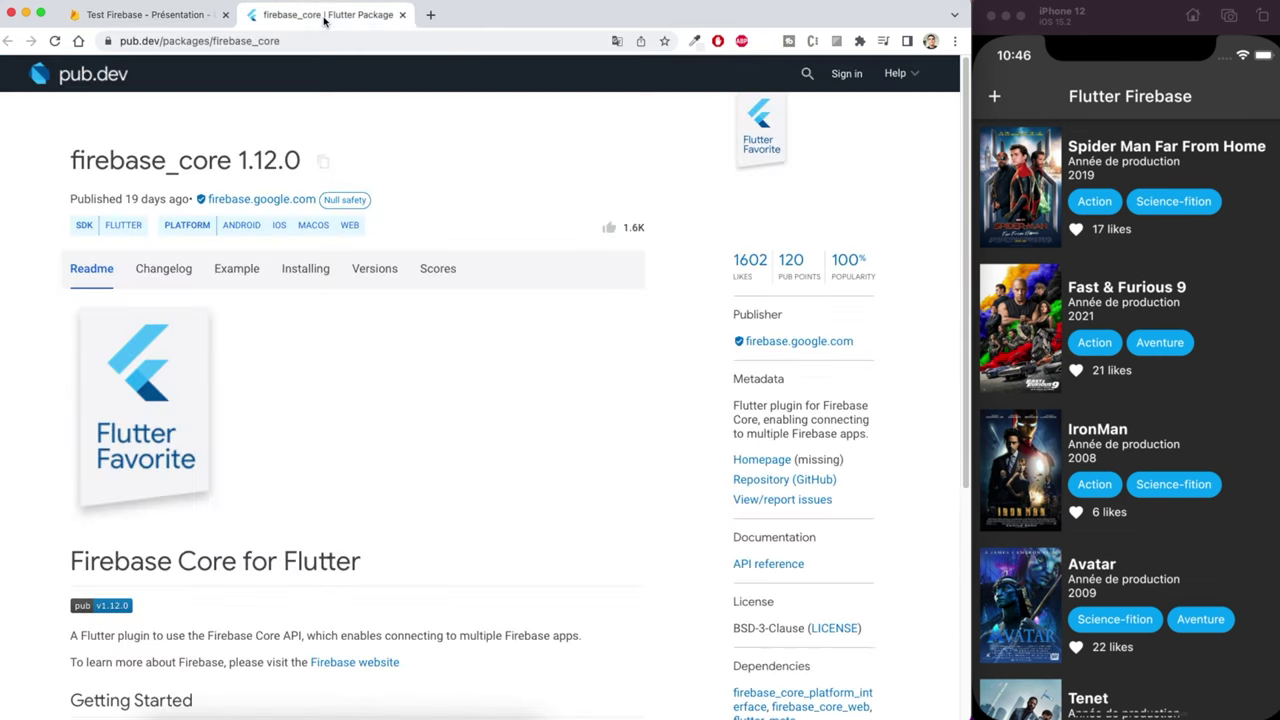
click(323, 162)
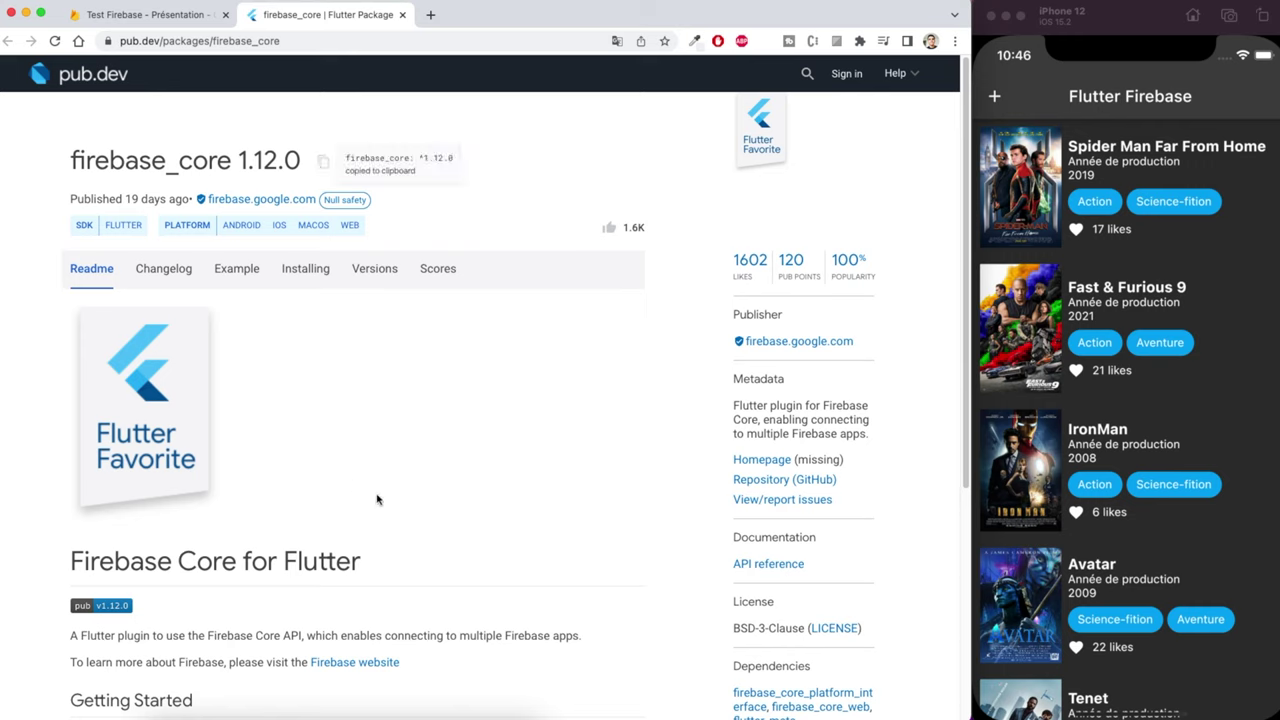
drag(70, 162, 383, 171)
click(383, 171)
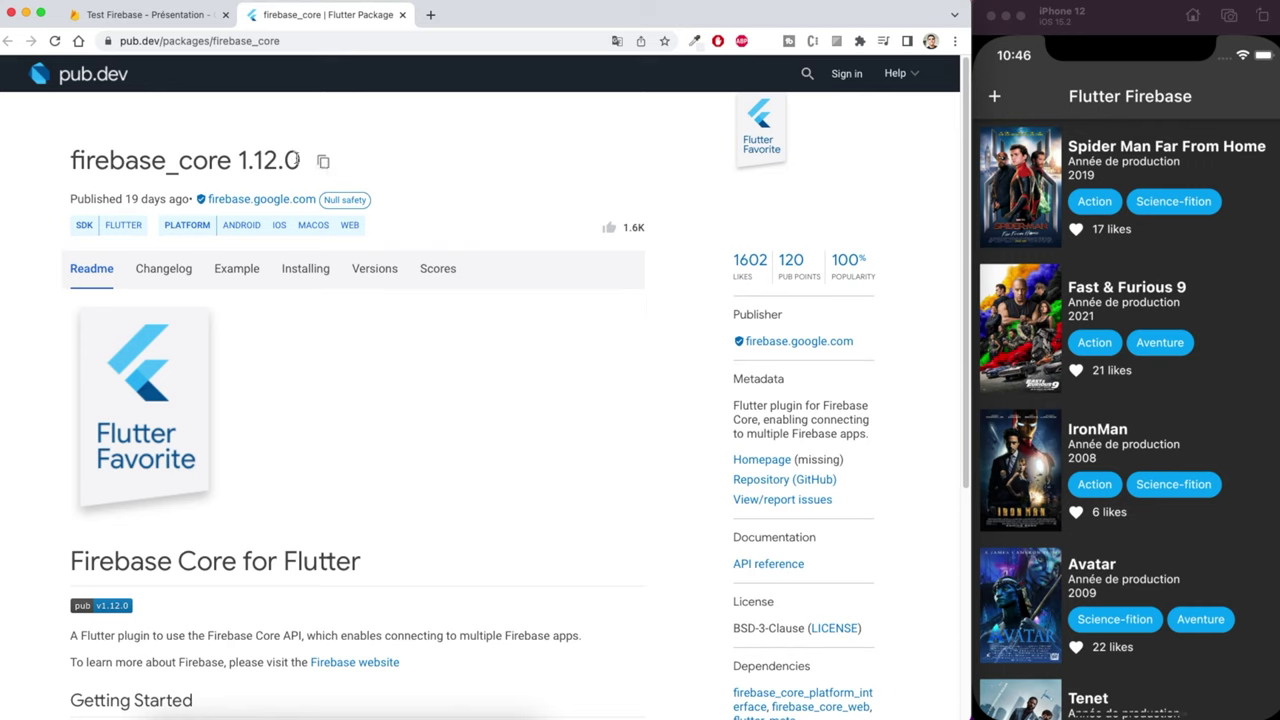
click(323, 162)
scroll(362, 363, down, 3)
scroll(400, 420, up, 3)
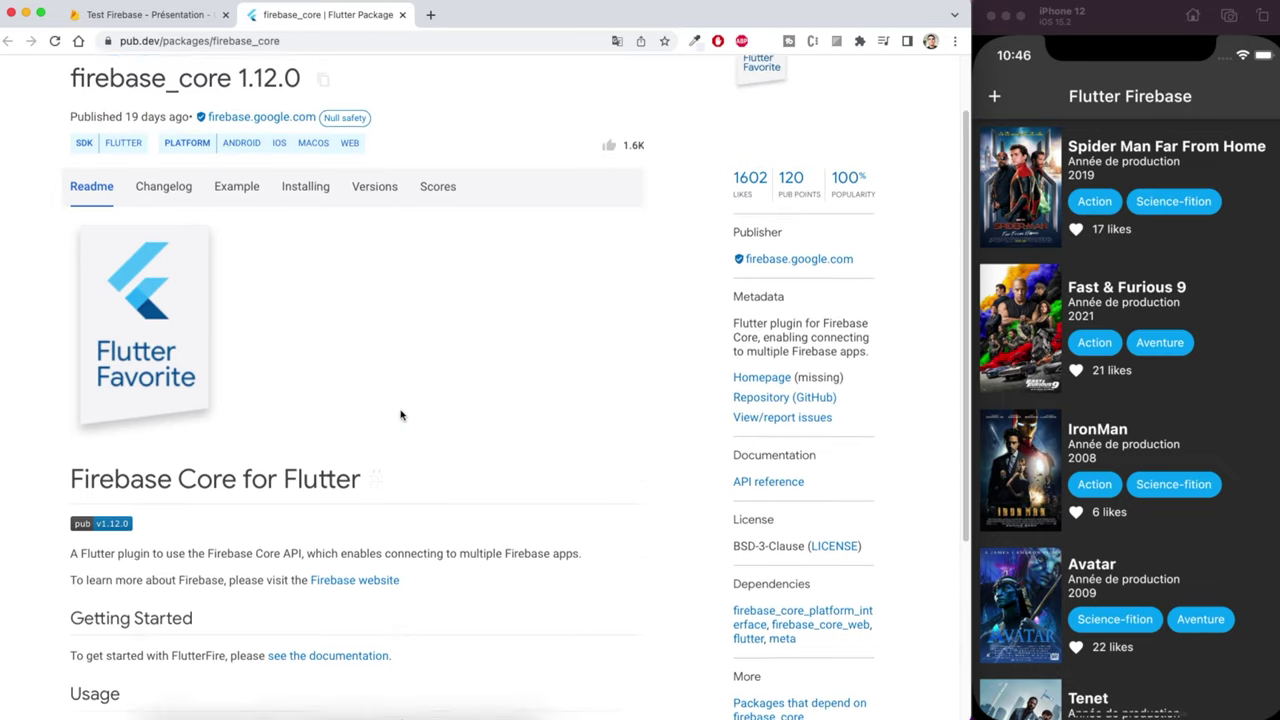
click(325, 163)
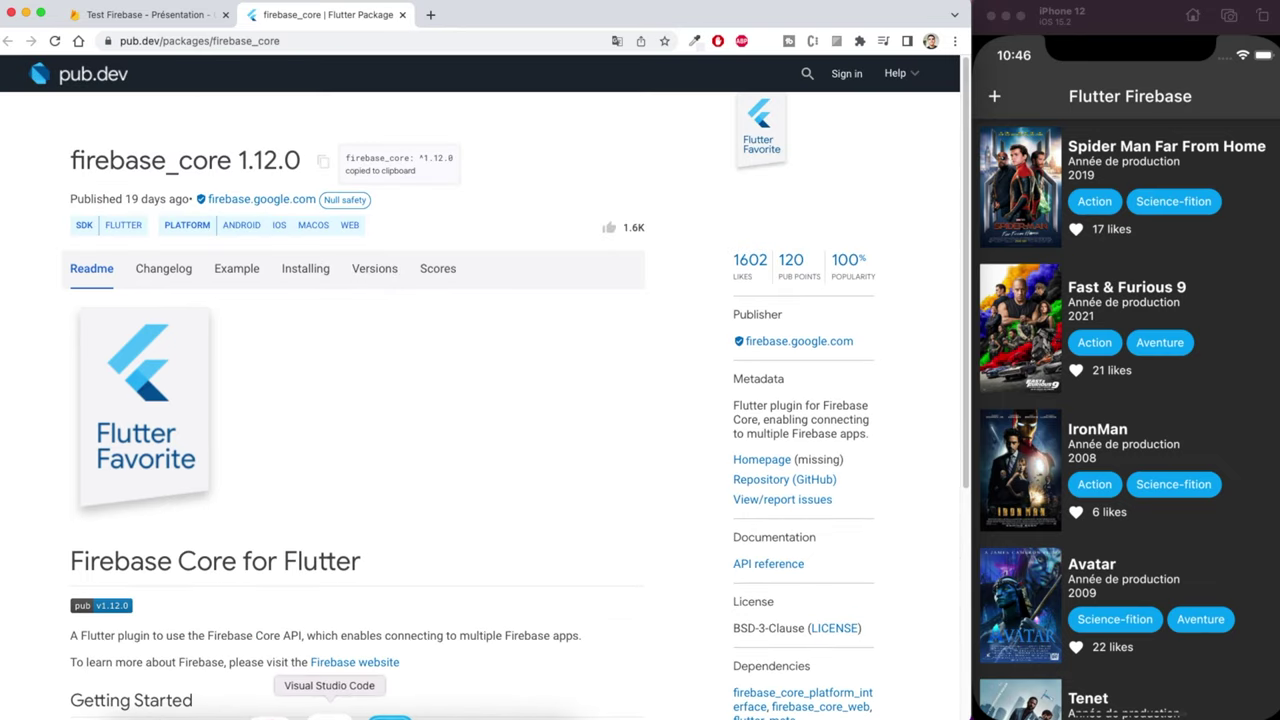
Step: Switch to Visual Studio Code, open pubspec.yaml and enlarge the window to fill the space beside the simulator
click(330, 712)
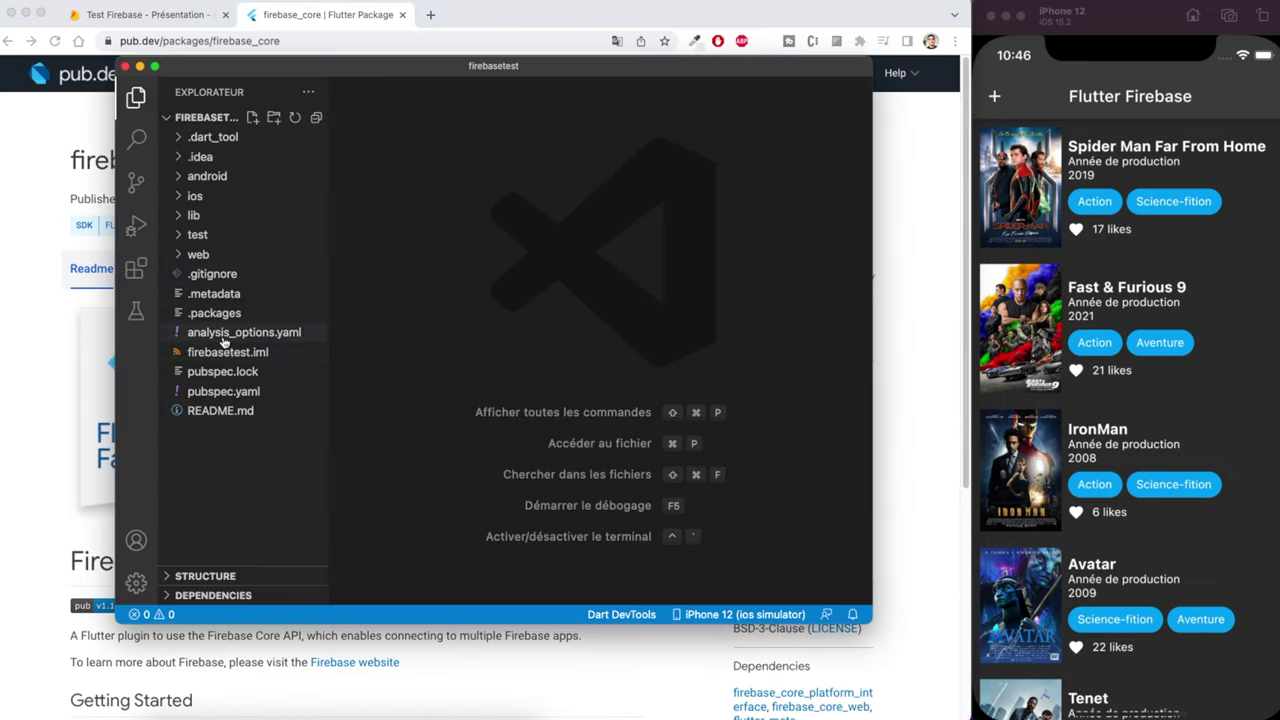
click(250, 391)
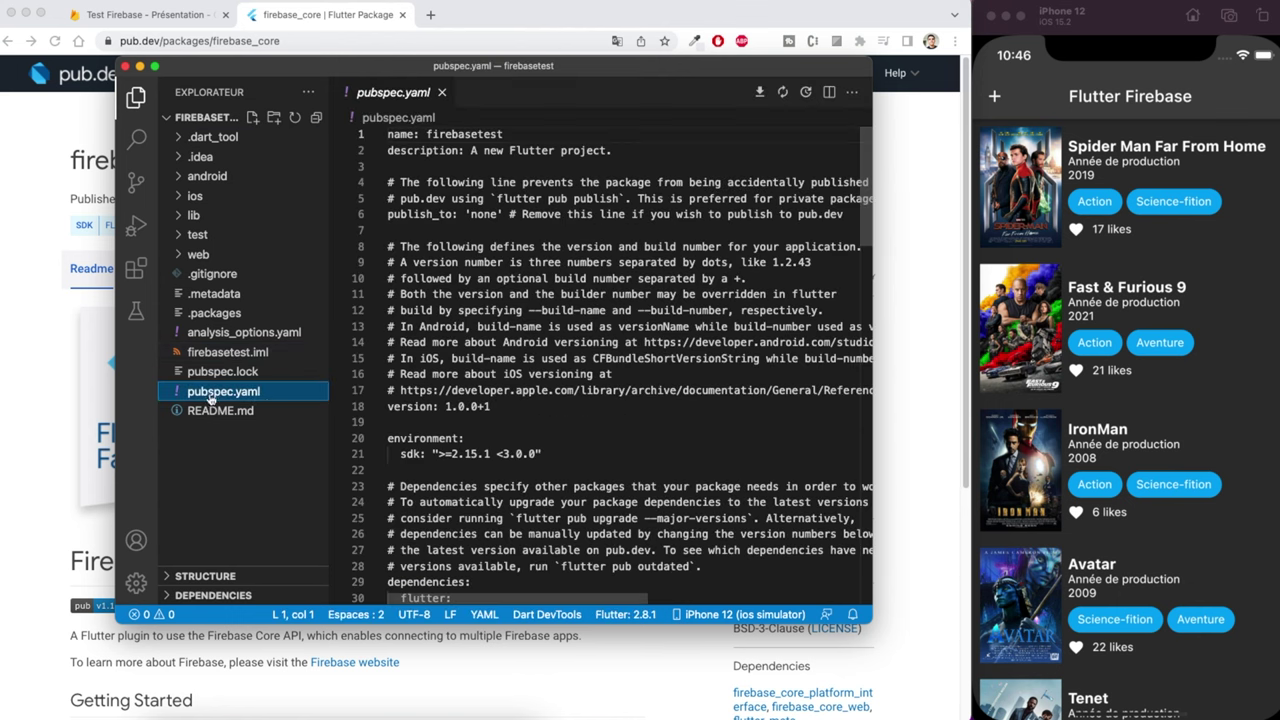
drag(871, 621, 971, 719)
drag(116, 59, 0, 0)
Step: Add firebase_core: ^1.12.0 on a new line below cupertino_icons in the dependencies of pubspec.yaml
scroll(440, 420, down, 5)
click(438, 457)
key(Return)
key(super+v)
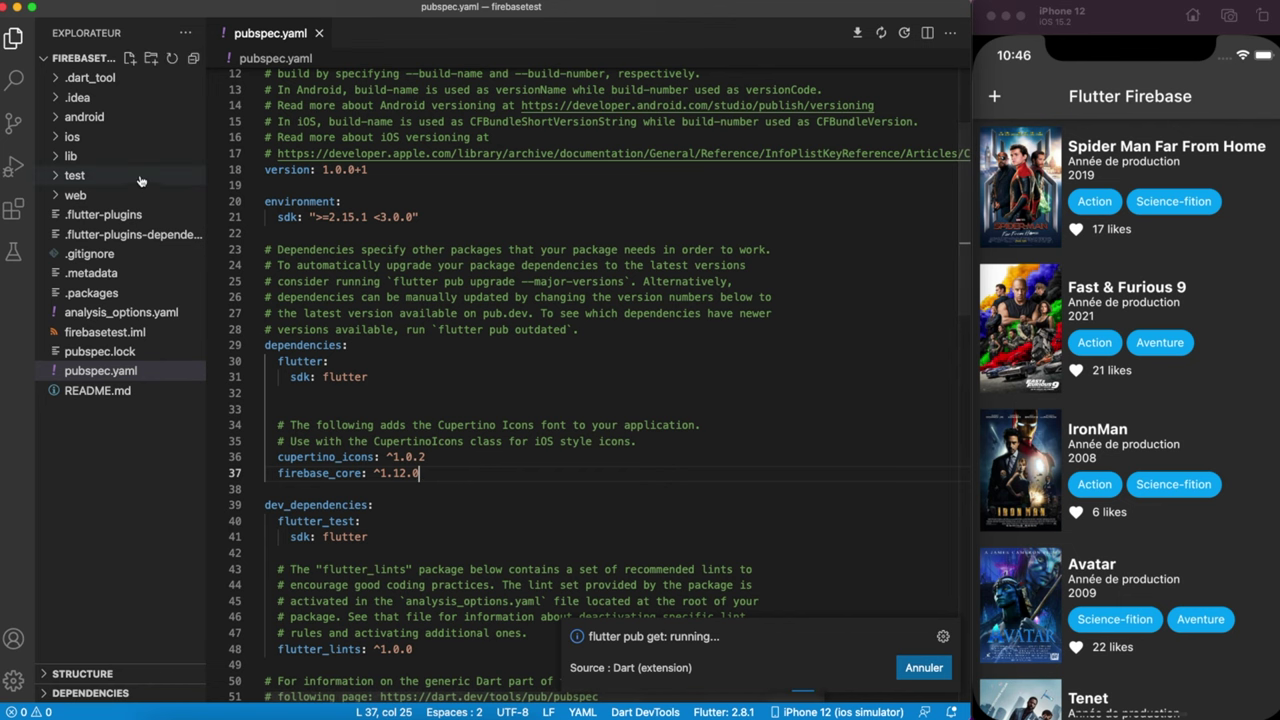
Step: Open lib/main.dart, and in Chrome copy the firebase_core import statement from the package's pub.dev installation instructions
click(72, 156)
click(137, 175)
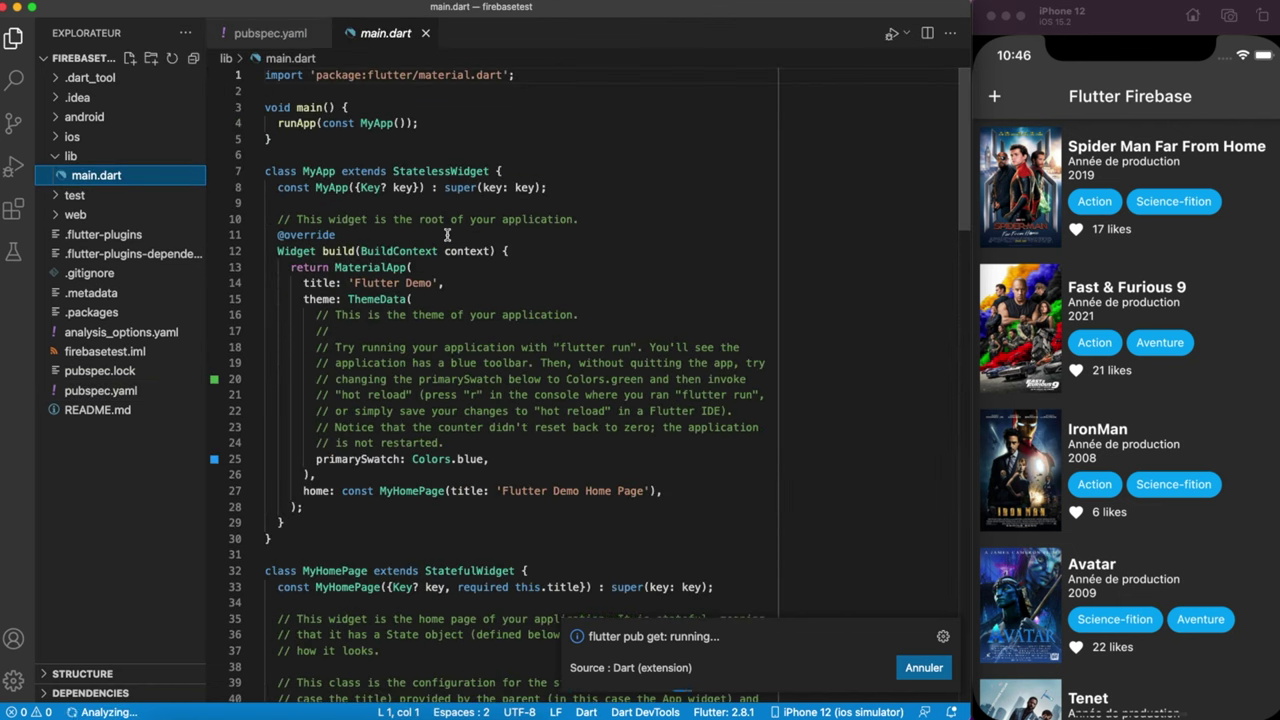
click(390, 712)
scroll(300, 391, down, 3)
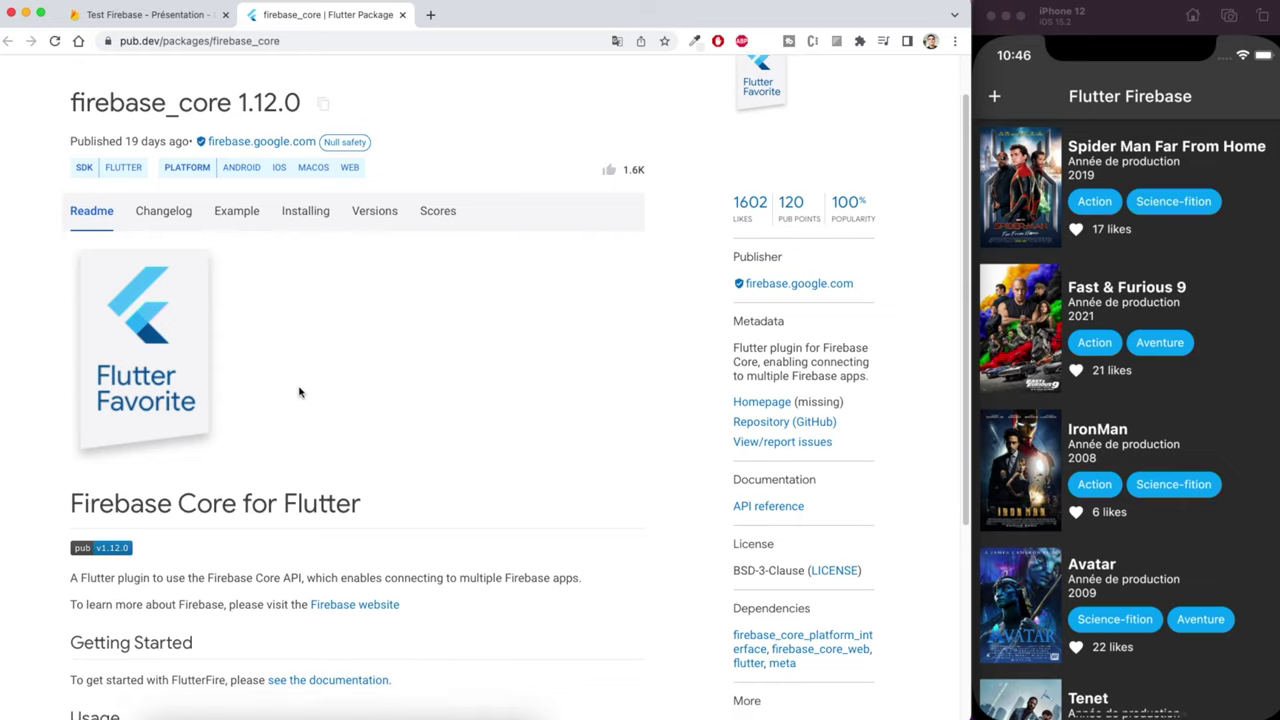
scroll(190, 476, down, 3)
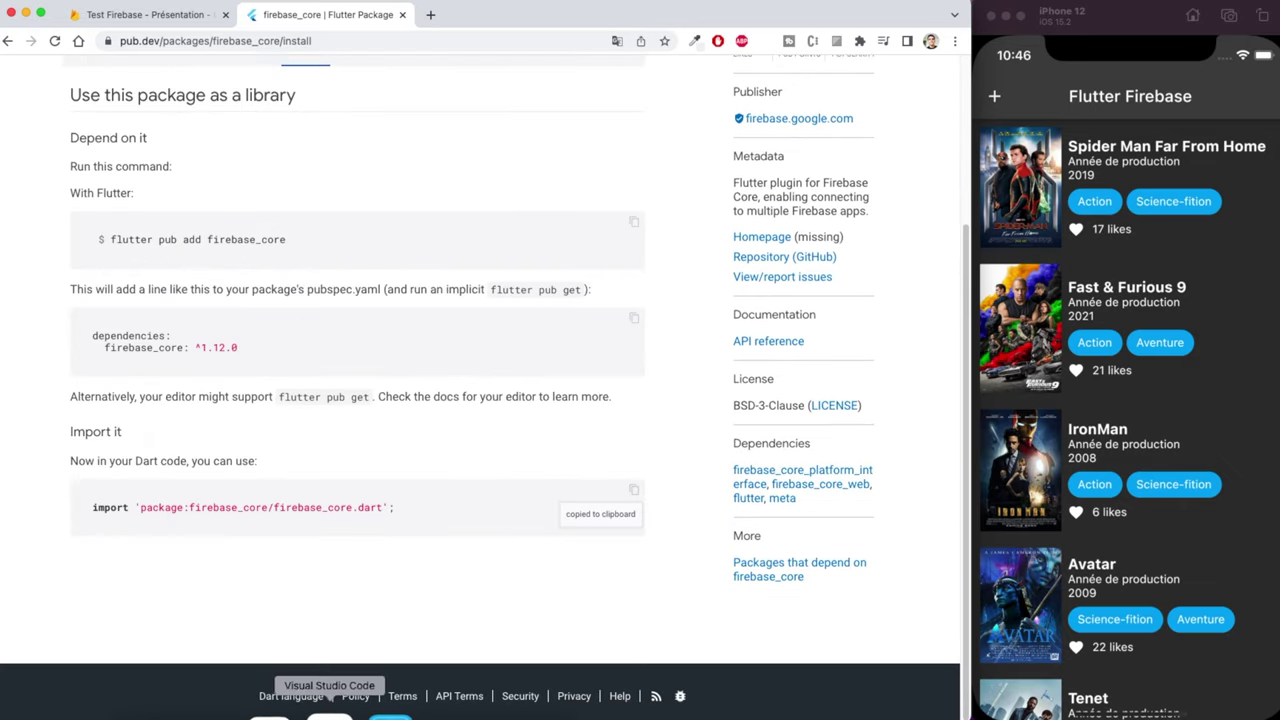
Step: Back in Visual Studio Code, paste import 'package:firebase_core/firebase_core.dart'; below the material import in main.dart
click(330, 712)
click(568, 72)
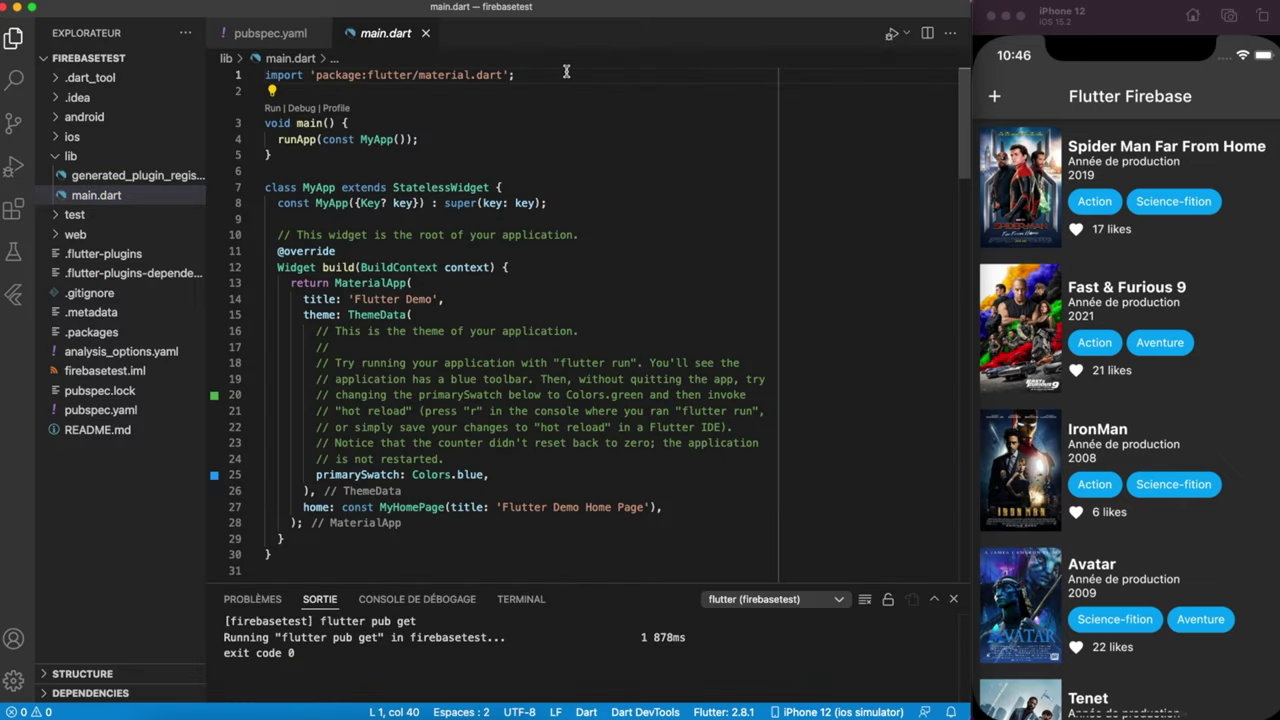
key(Return)
key(super+v)
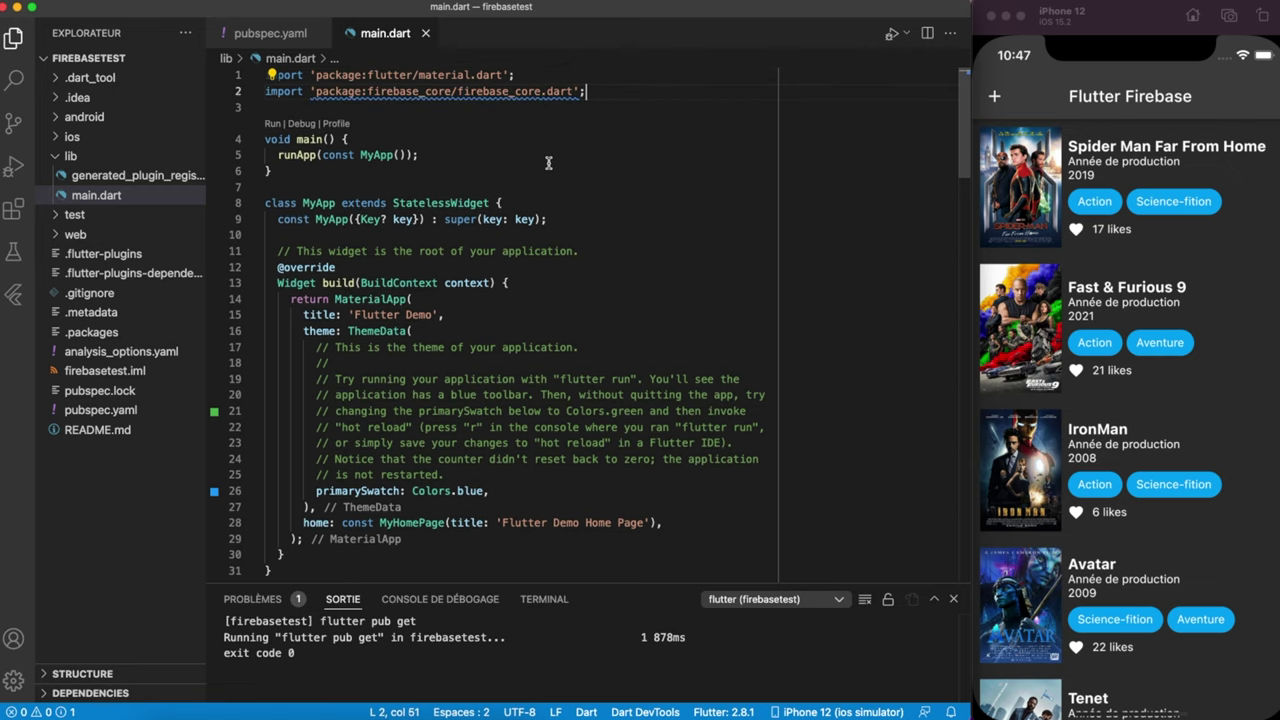
Step: Add a Firebase.initializeApp(); call in main() above the runApp line
click(433, 136)
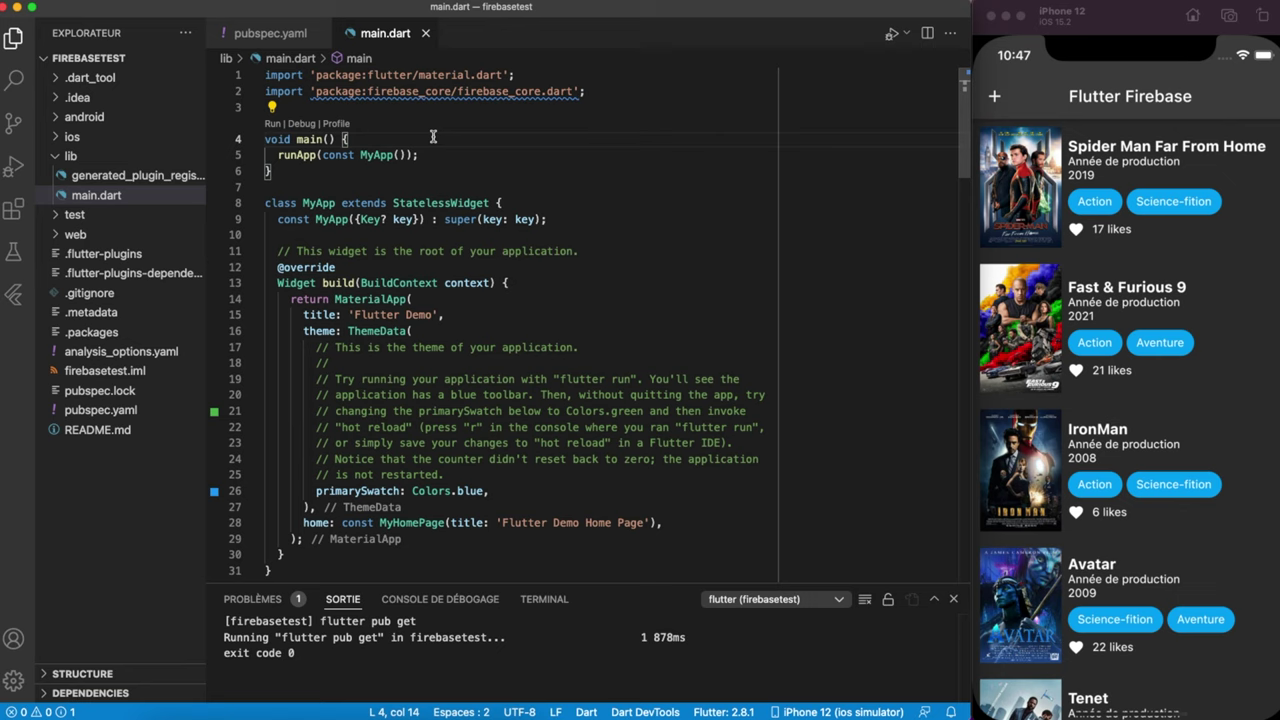
key(Return)
text(Firebas)
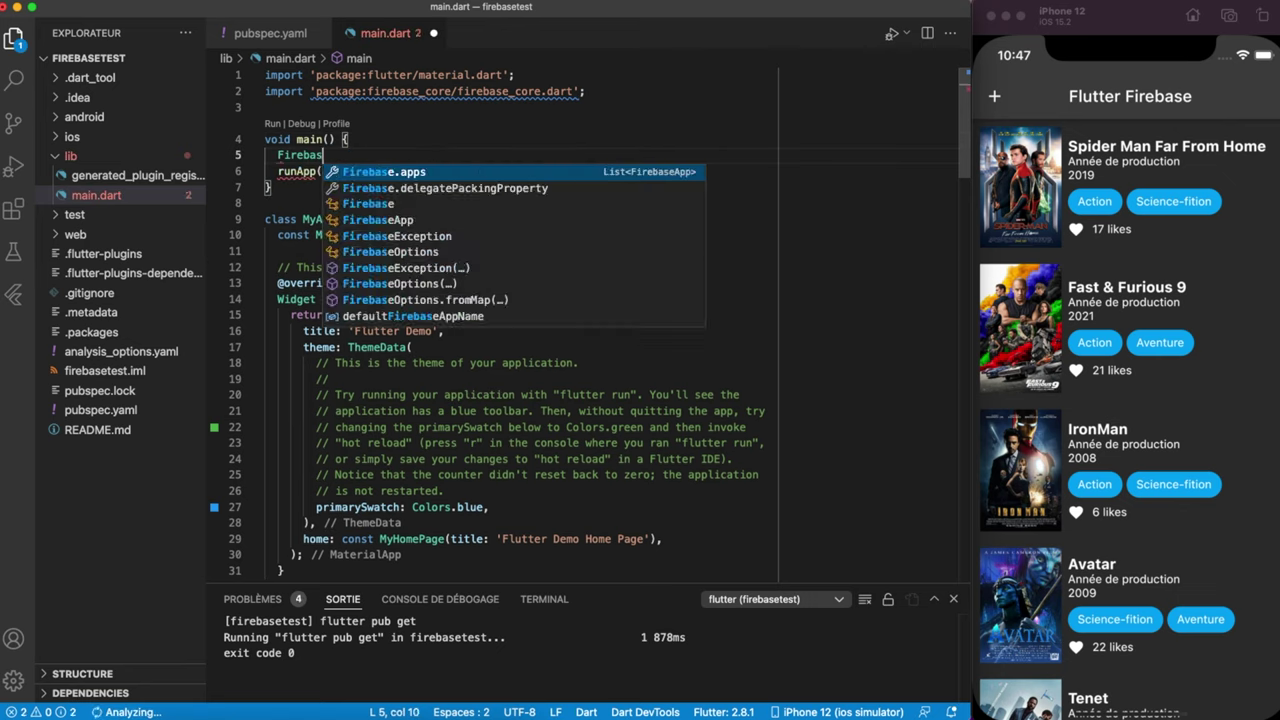
text(e.ini)
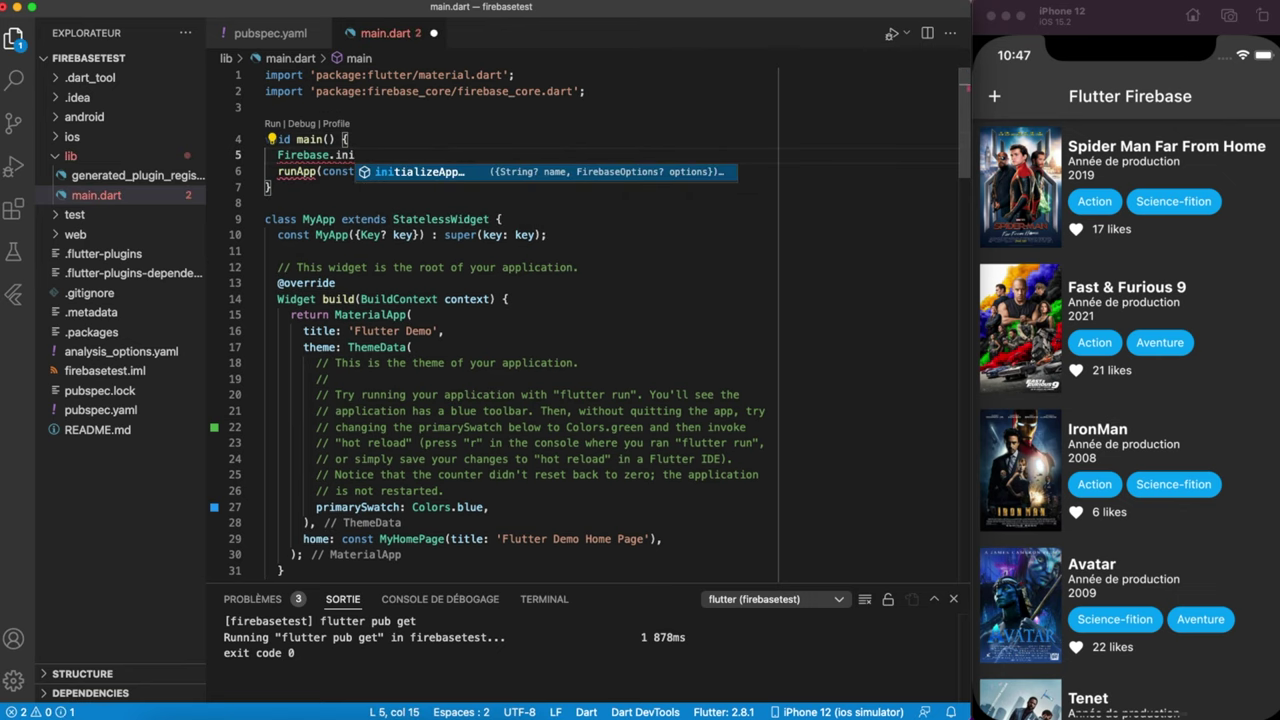
key(Return)
text(();)
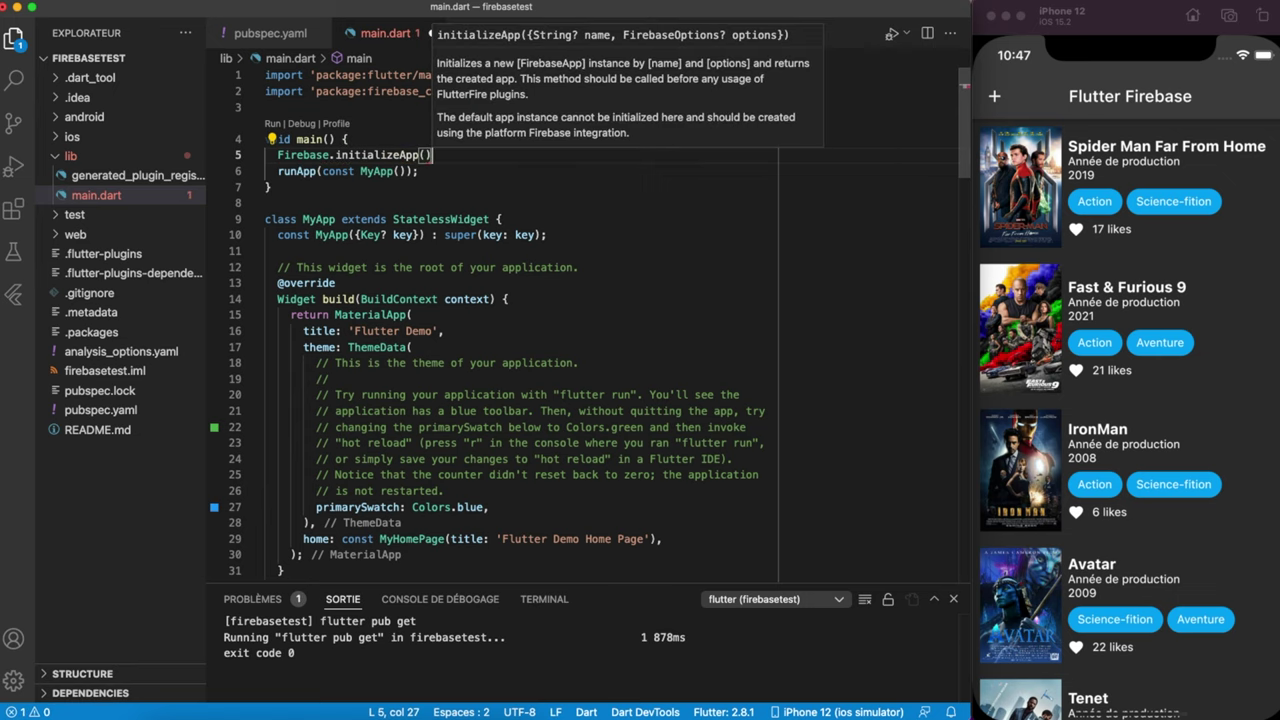
Step: Put await before the Firebase.initializeApp() call and mark main() as async
key(Home)
key(Tab)
text(await)
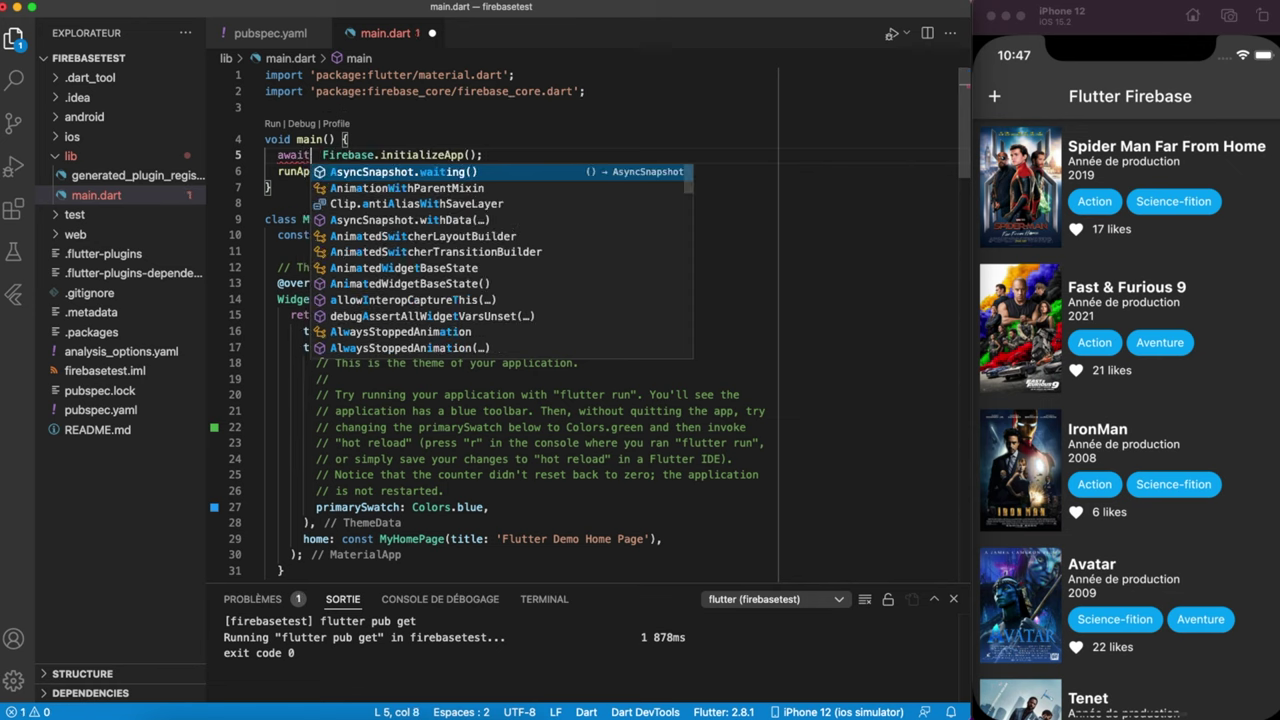
click(337, 139)
text(a)
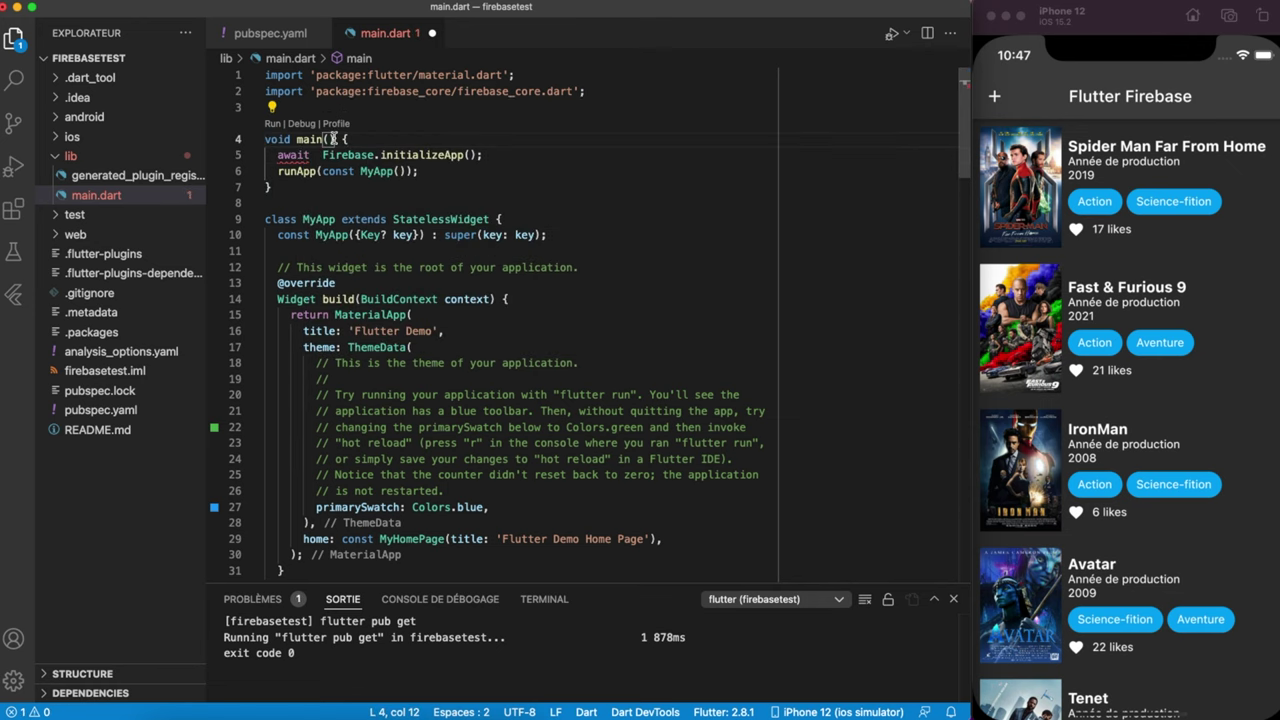
text(sync)
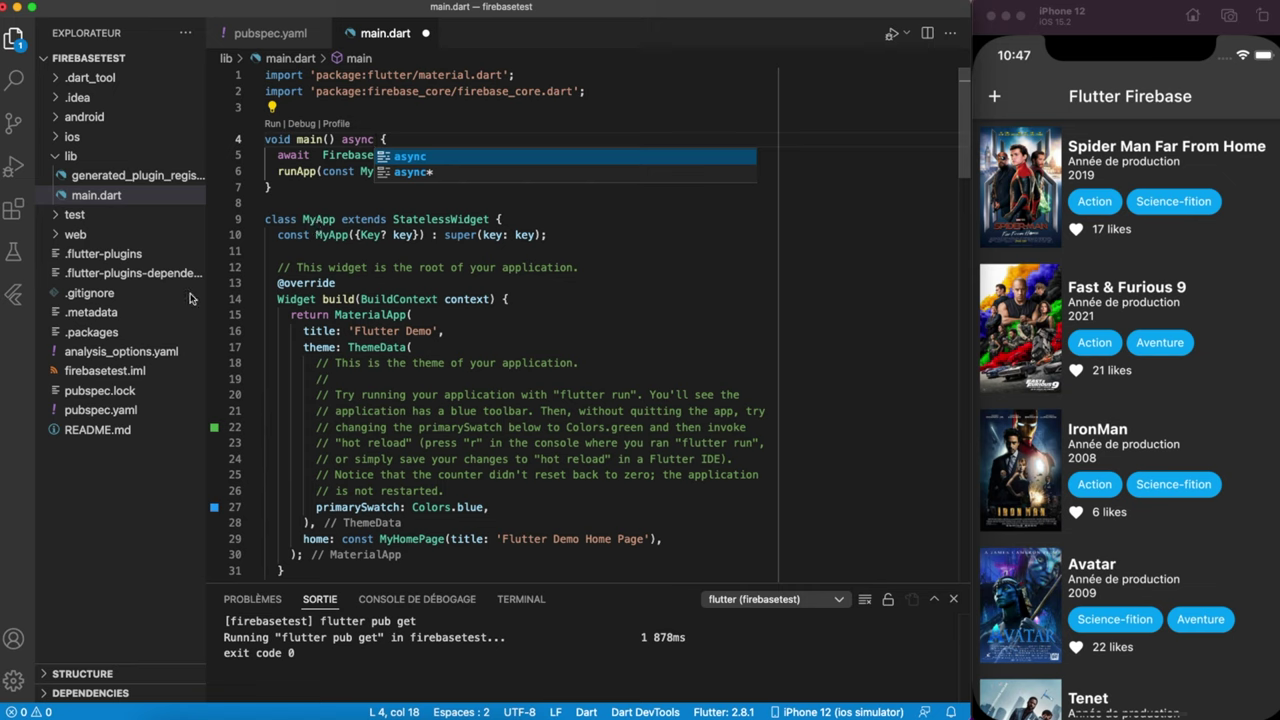
Step: Insert WidgetsFlutterBinding.ensureInitialized(); as the first line of main(), change its return type to Future<void> and save main.dart
click(342, 283)
click(441, 139)
key(Return)
text(WidgetsFlutterBinding.ensureInitialized();)
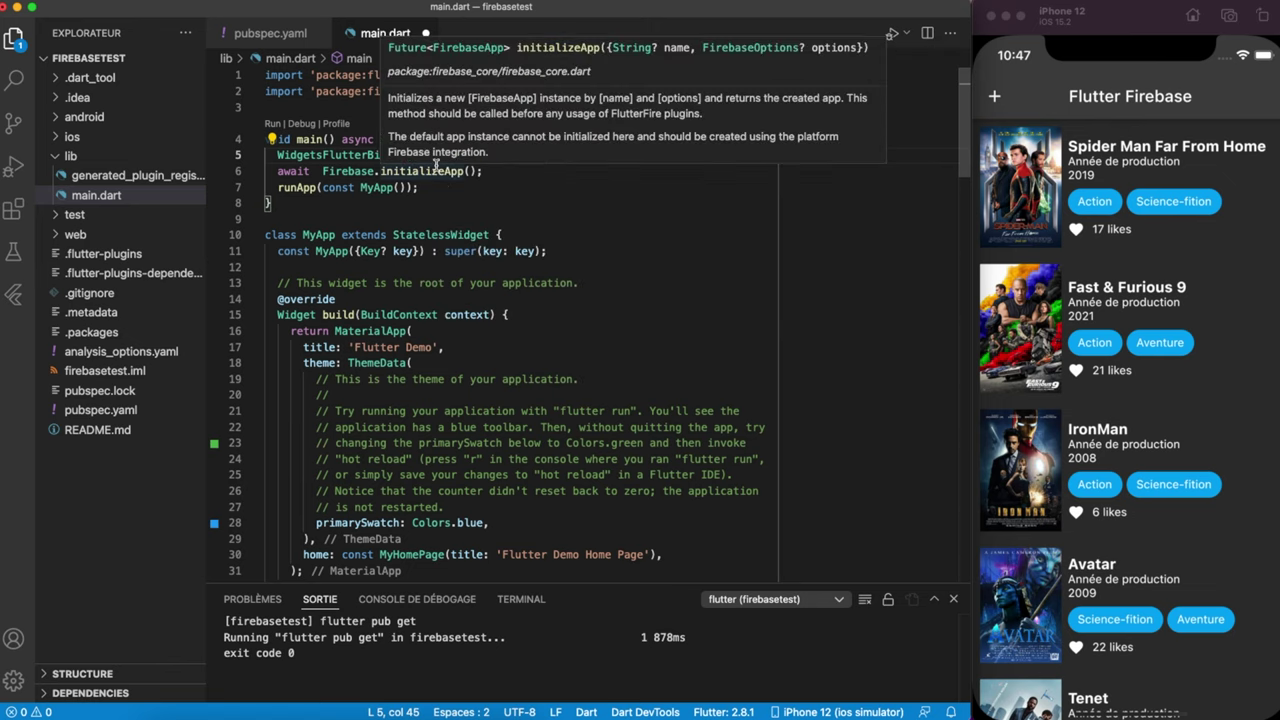
key(ctrl+s)
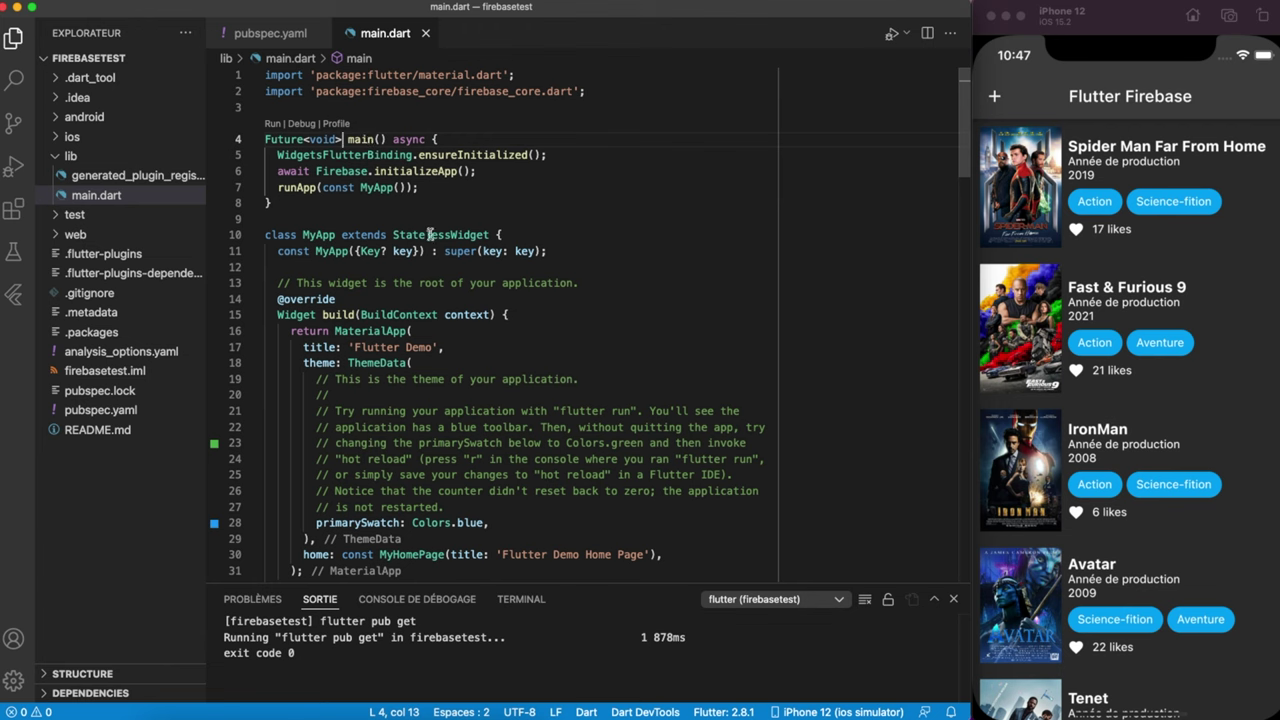
mouse_move(452, 229)
drag(324, 204, 259, 90)
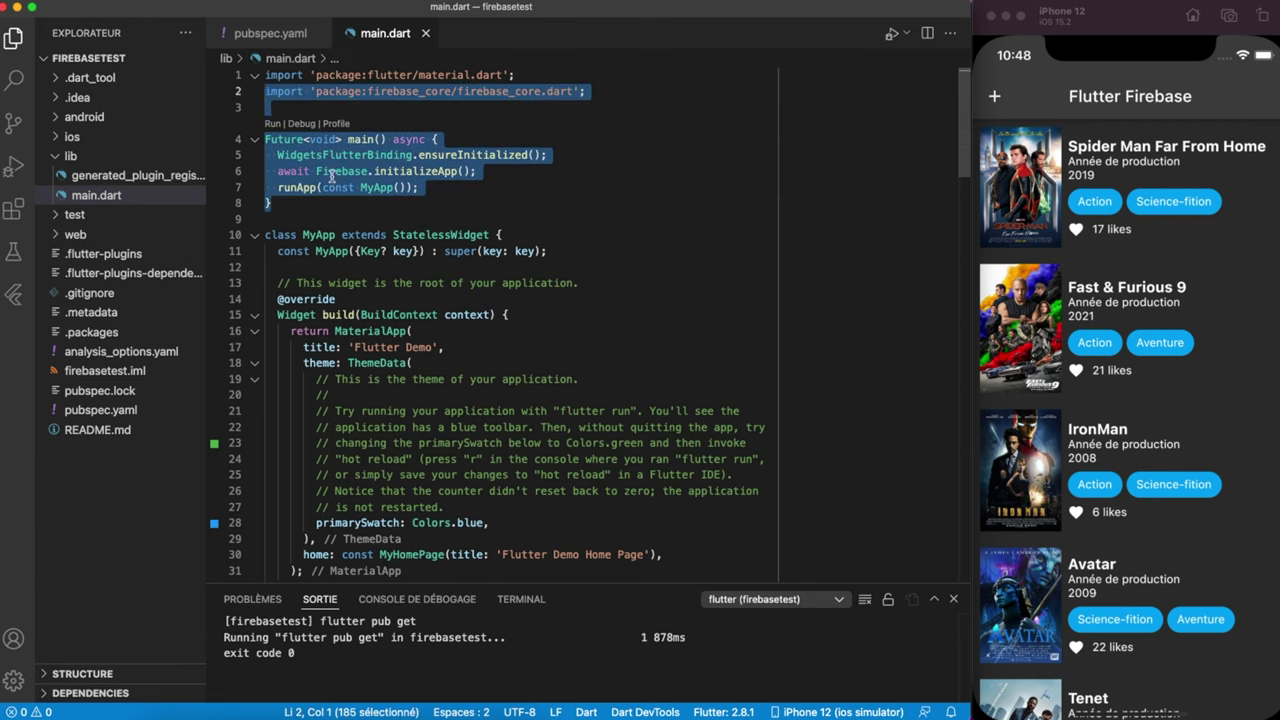
click(426, 222)
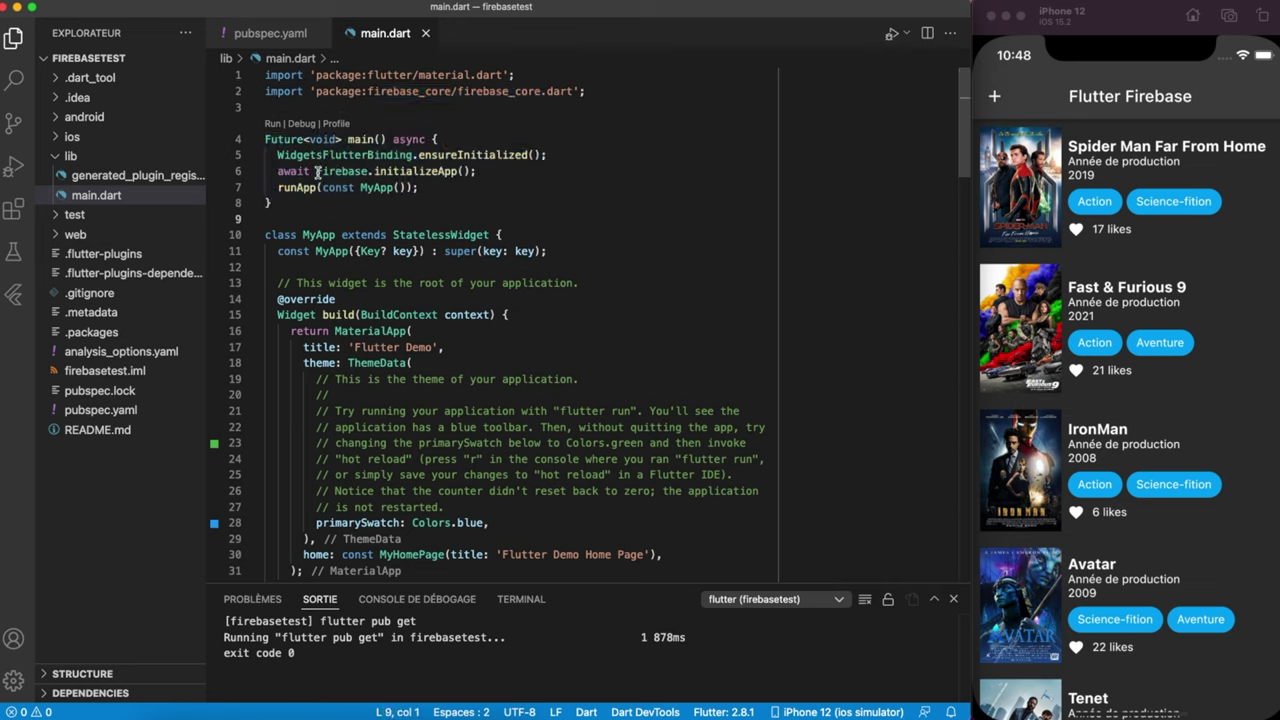
drag(316, 171, 494, 171)
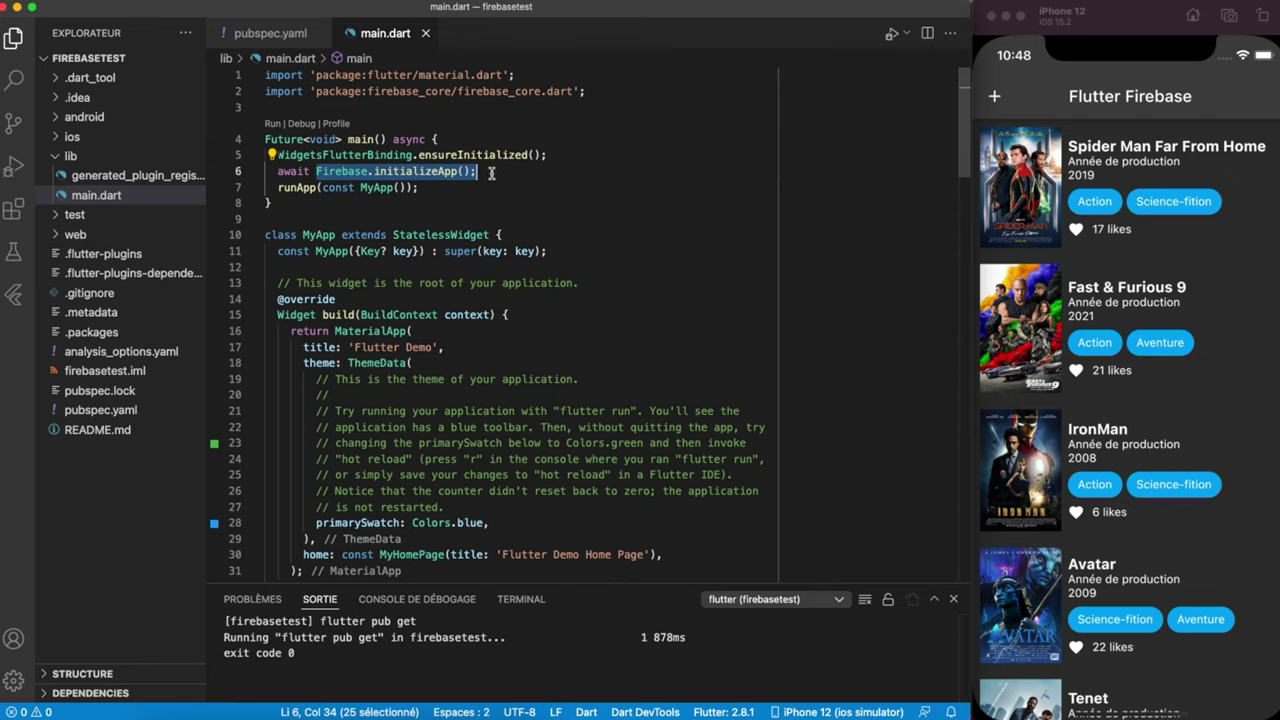
click(498, 206)
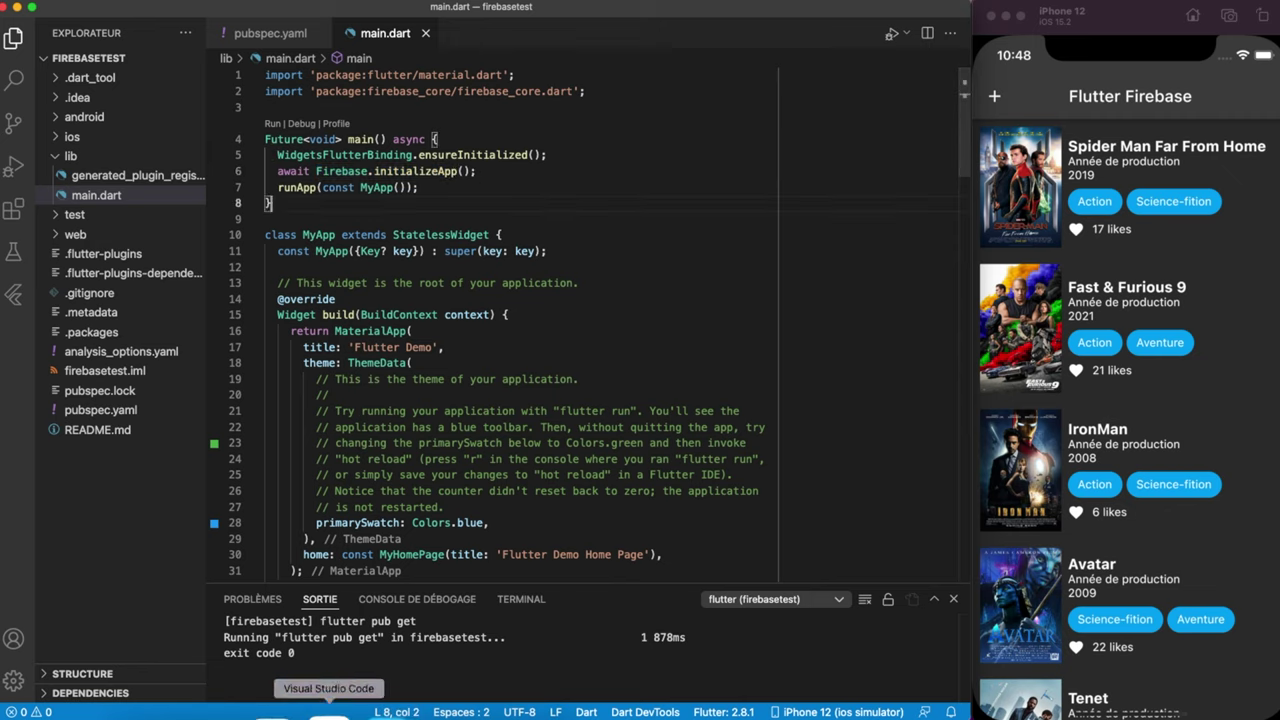
Step: Switch to Chrome and start adding an Apple app to the Test Firebase project in the Firebase console
click(288, 712)
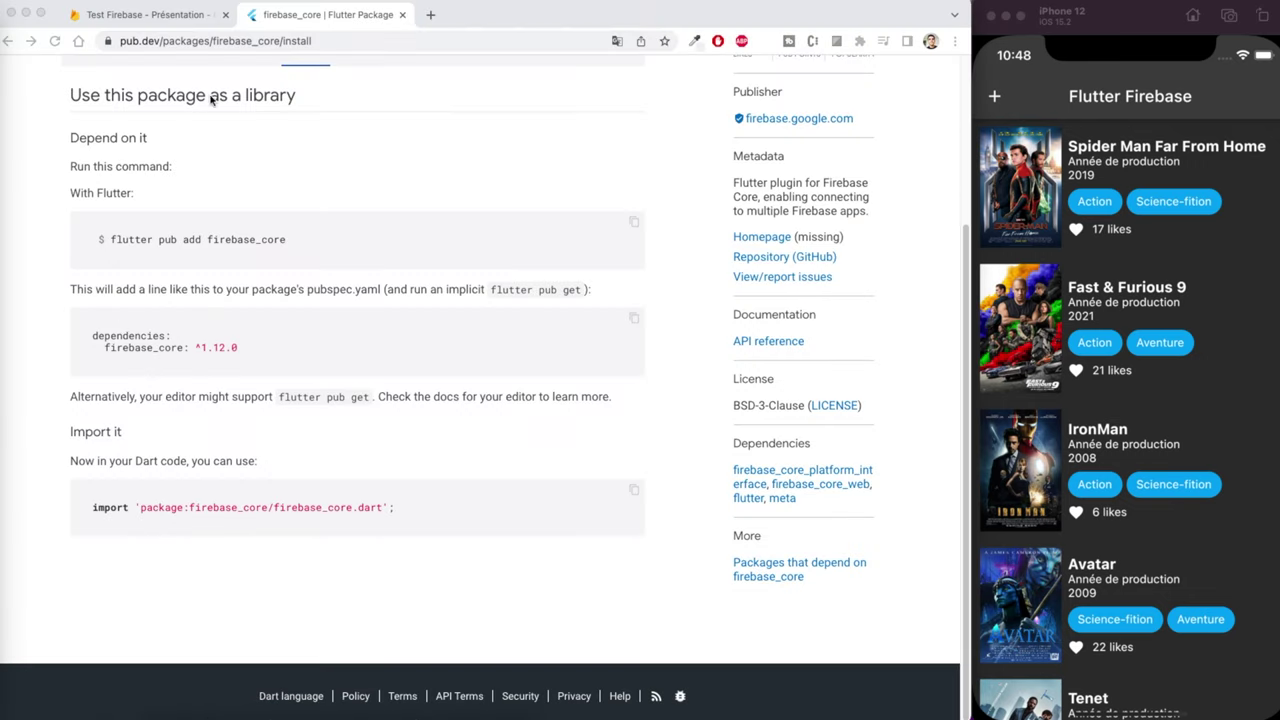
click(160, 14)
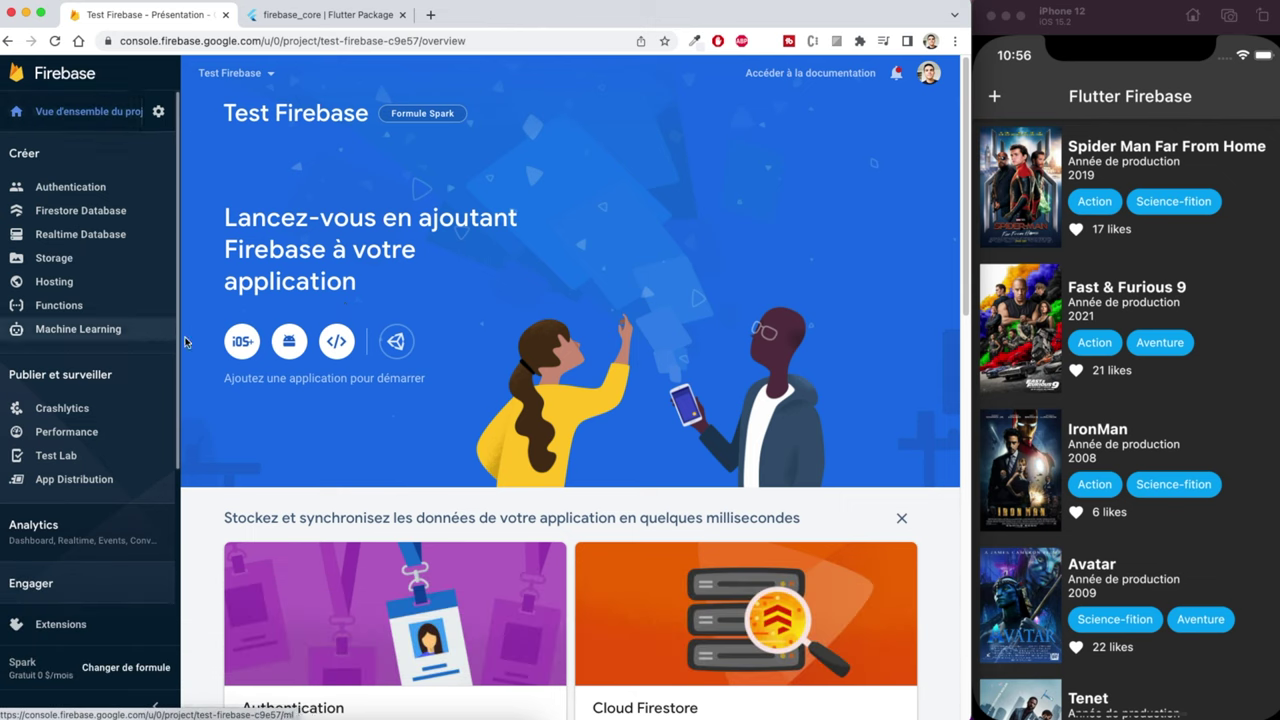
click(242, 345)
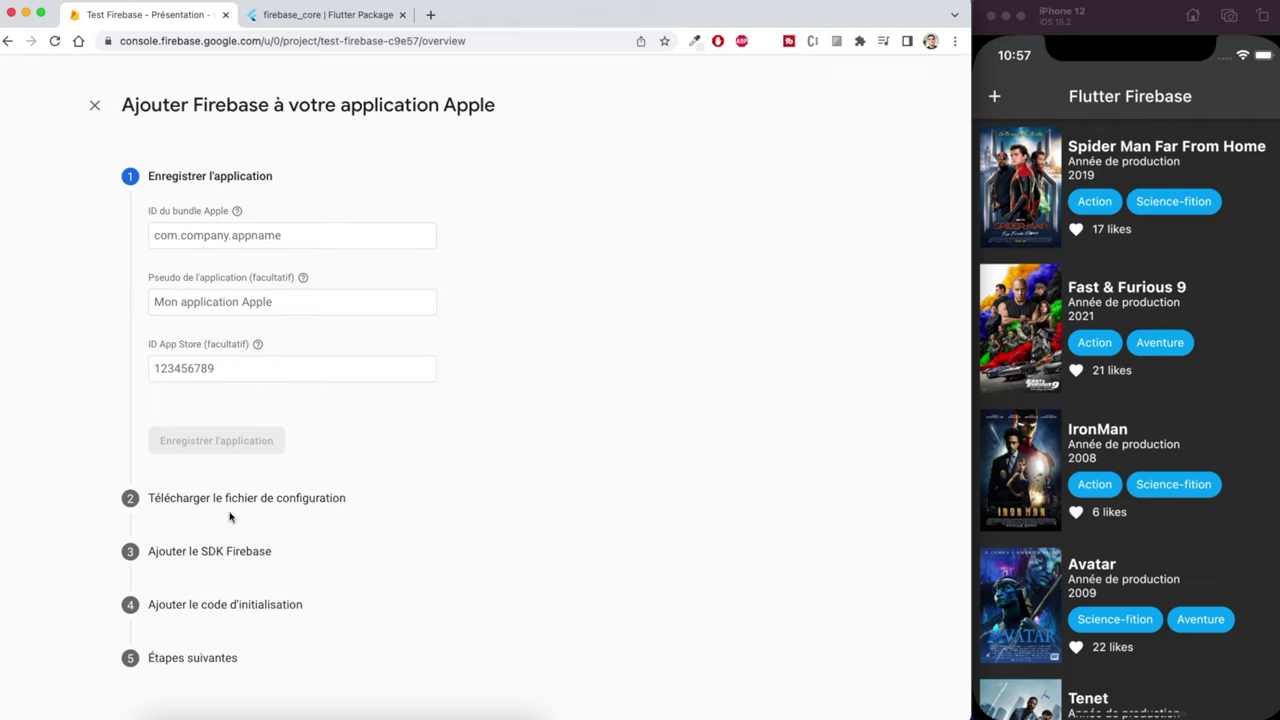
Step: In Finder, browse to the ios folder of the firebasetest project and open Runner.xcodeproj in Xcode
click(246, 715)
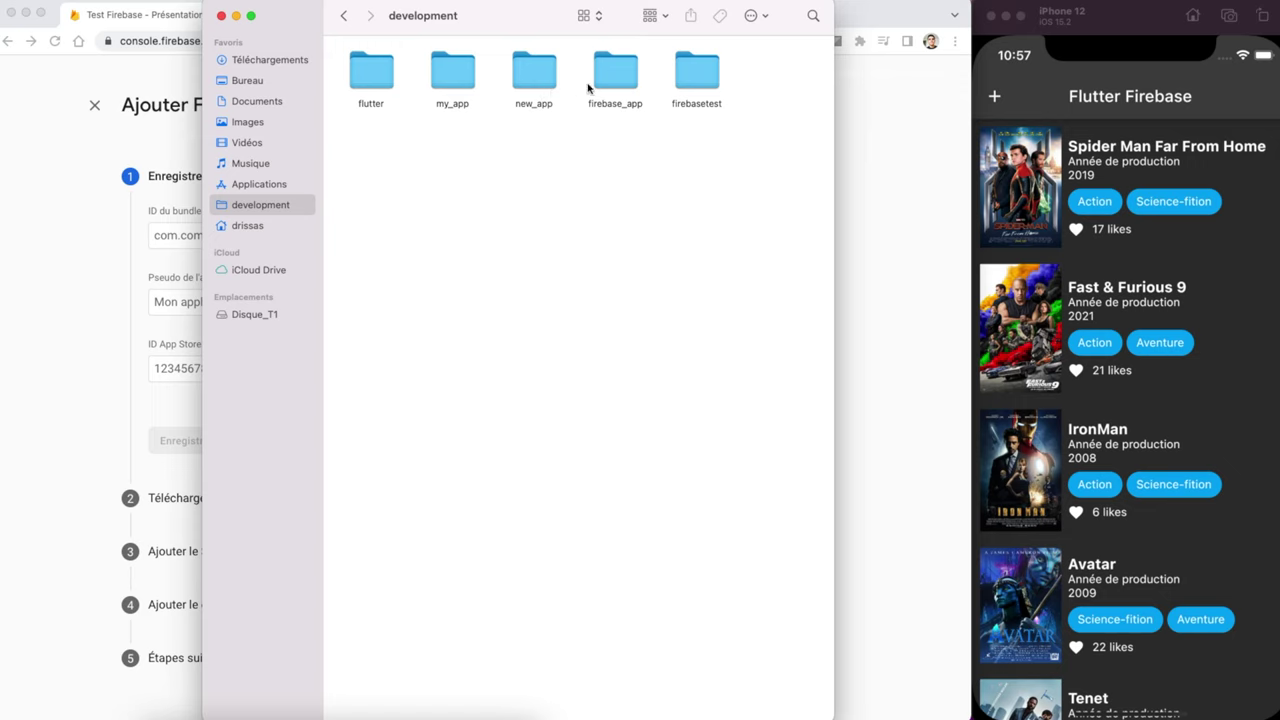
click(680, 80)
double_click(680, 80)
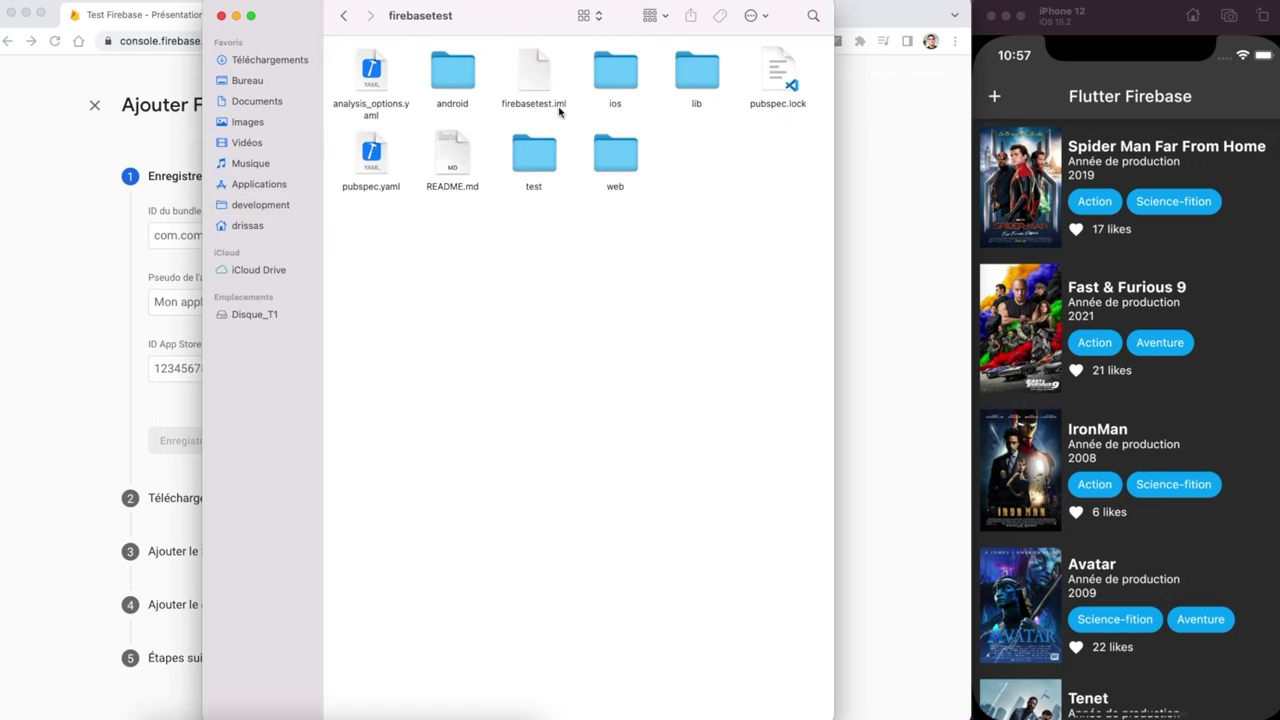
click(615, 75)
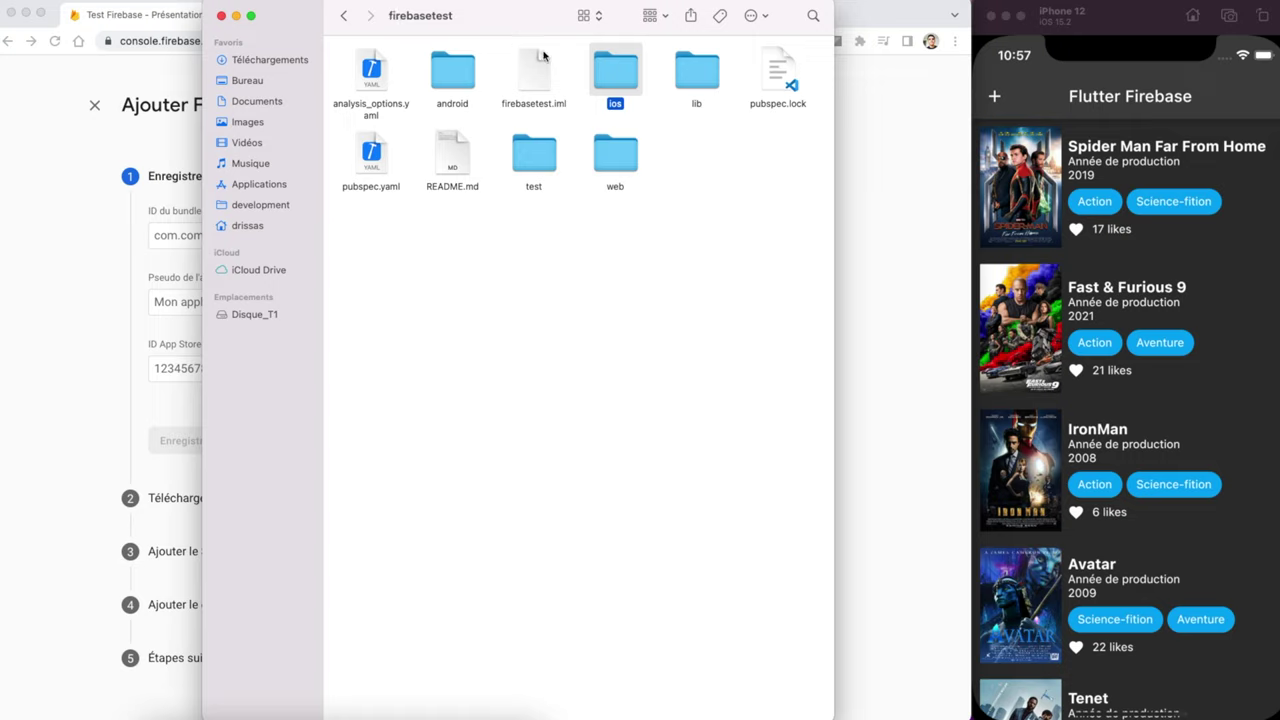
double_click(613, 79)
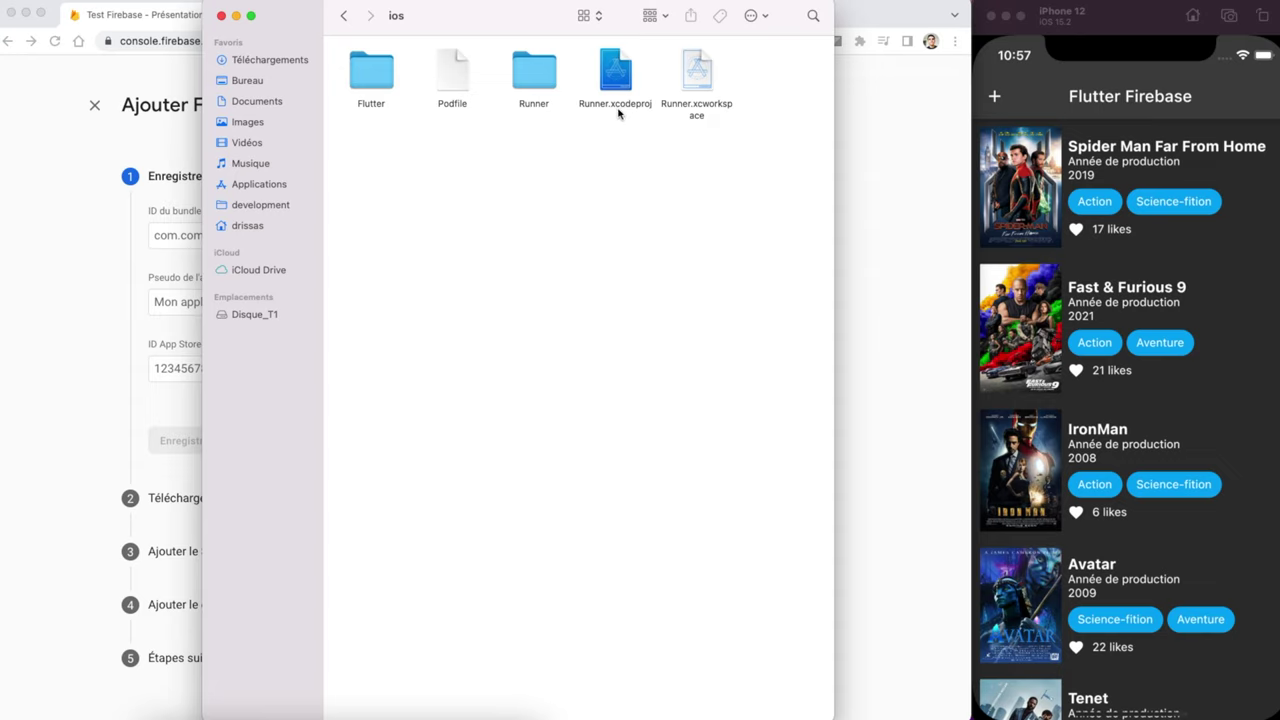
double_click(620, 71)
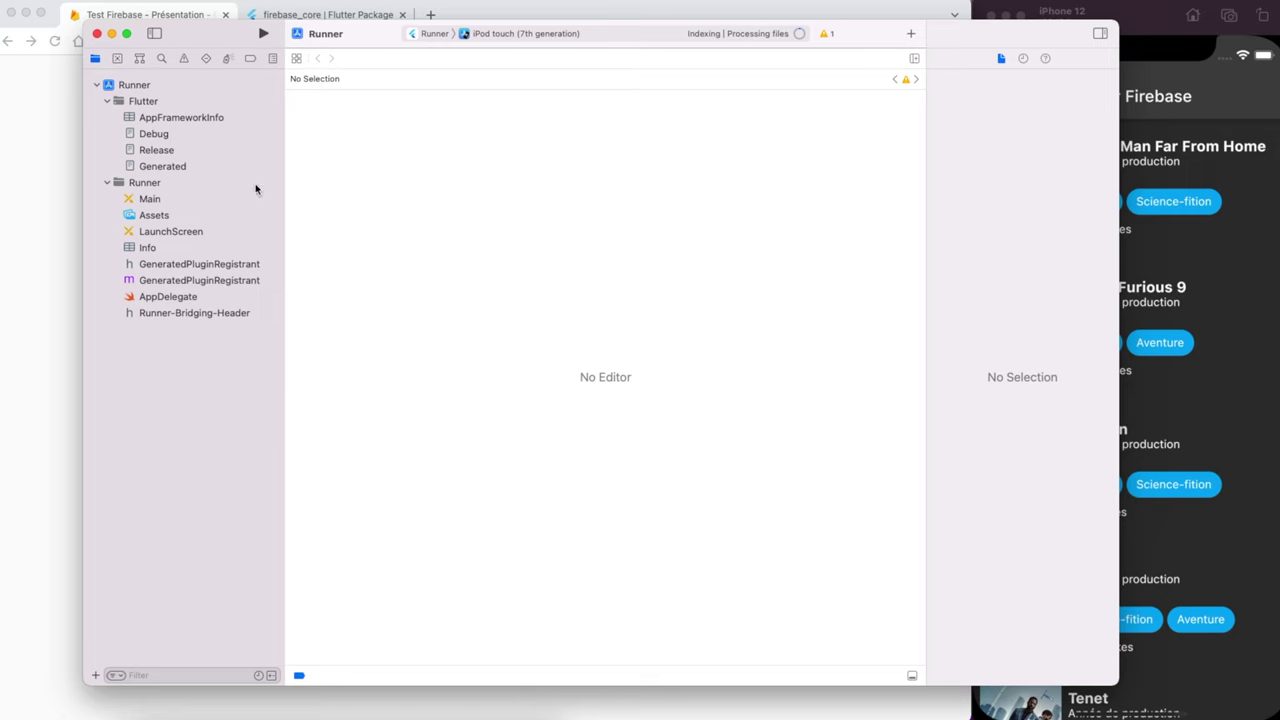
Step: Open the Runner target's general settings and select its entire Bundle Identifier
click(166, 90)
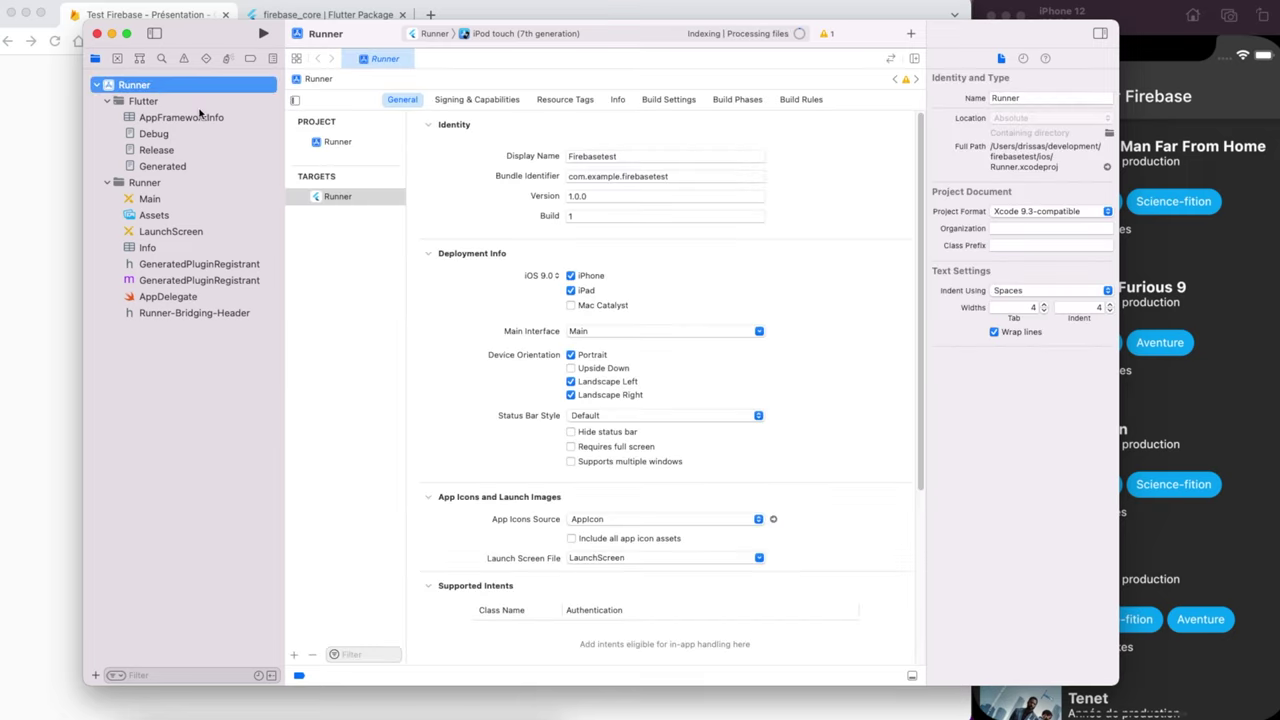
click(128, 88)
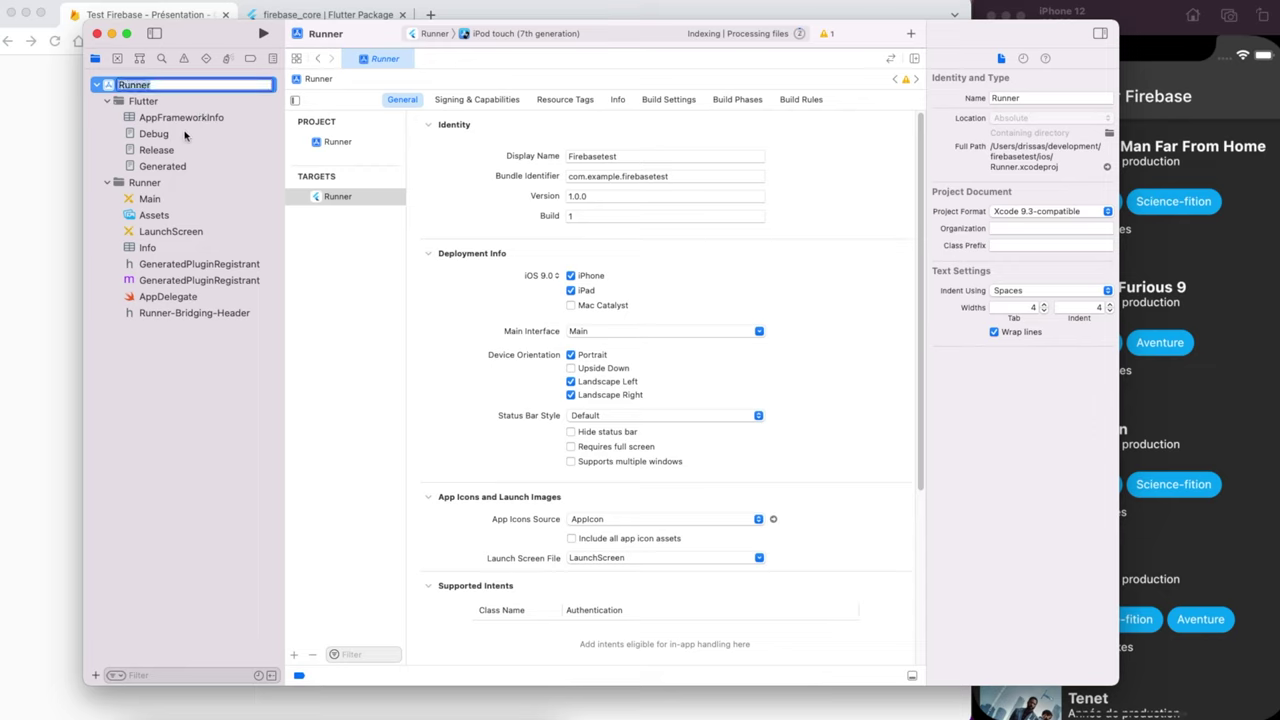
click(350, 196)
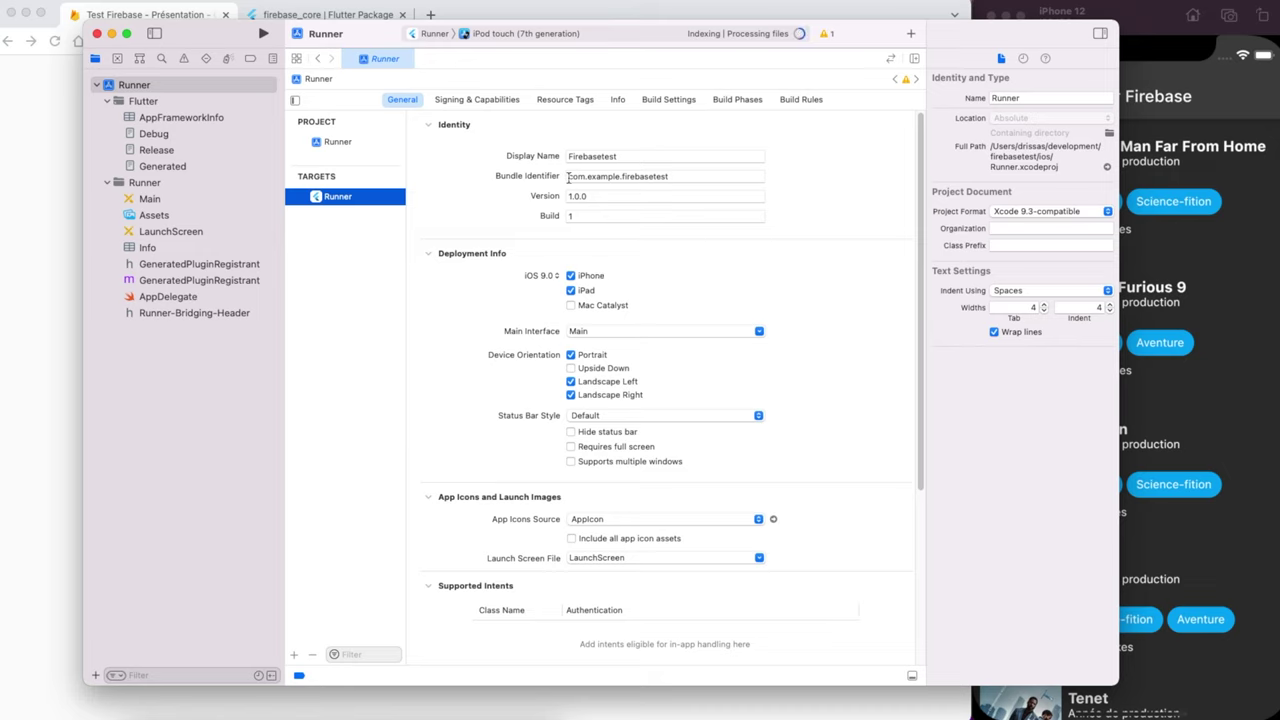
drag(567, 180, 677, 178)
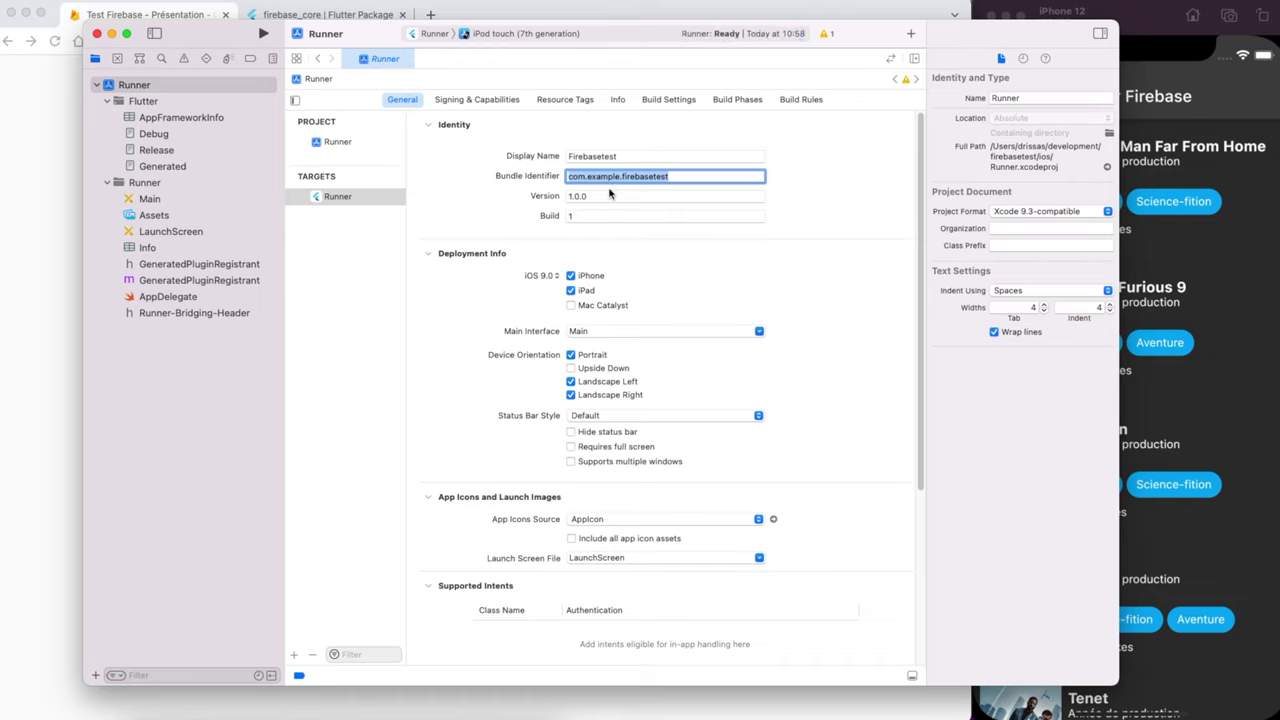
Step: Try replacing the Bundle Identifier with a custom one and undo the replacement
text(com.drissas.startuper)
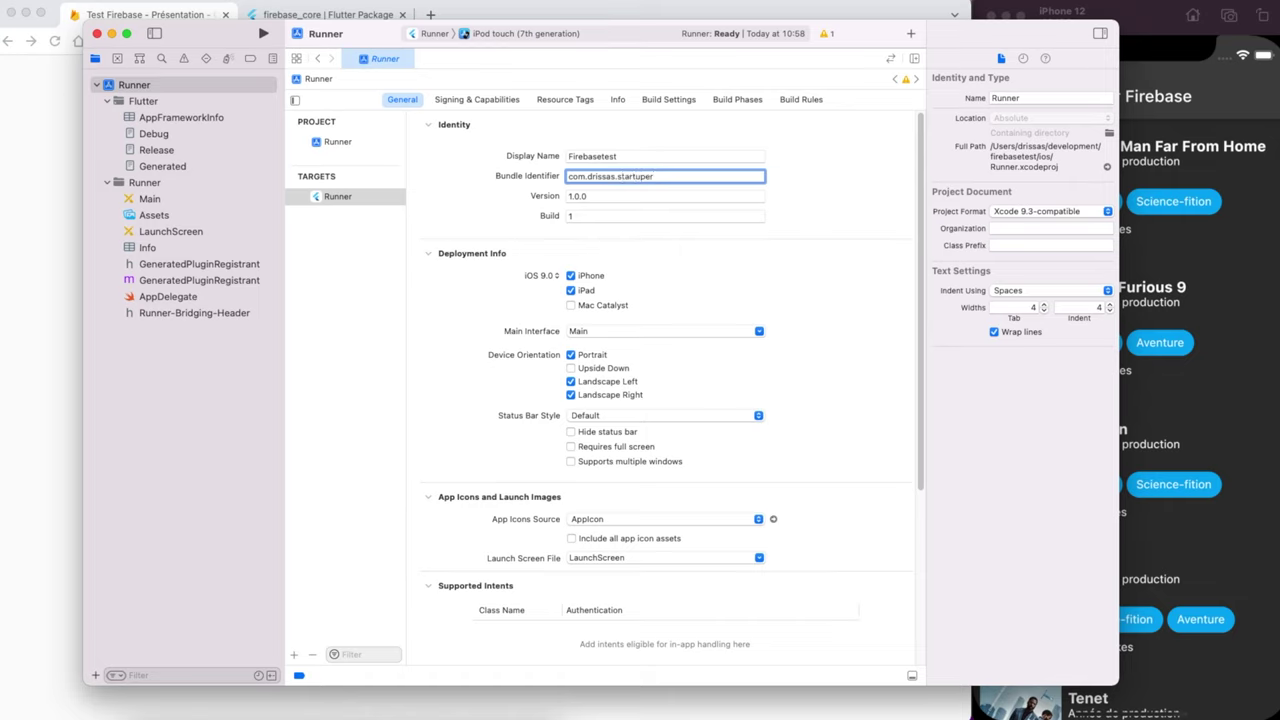
key(super+z)
Step: Copy the bundle identifier into Firebase's Apple app form as com.example.firebasetest, add the nickname Firebase Test iOS and register the app
key(super+c)
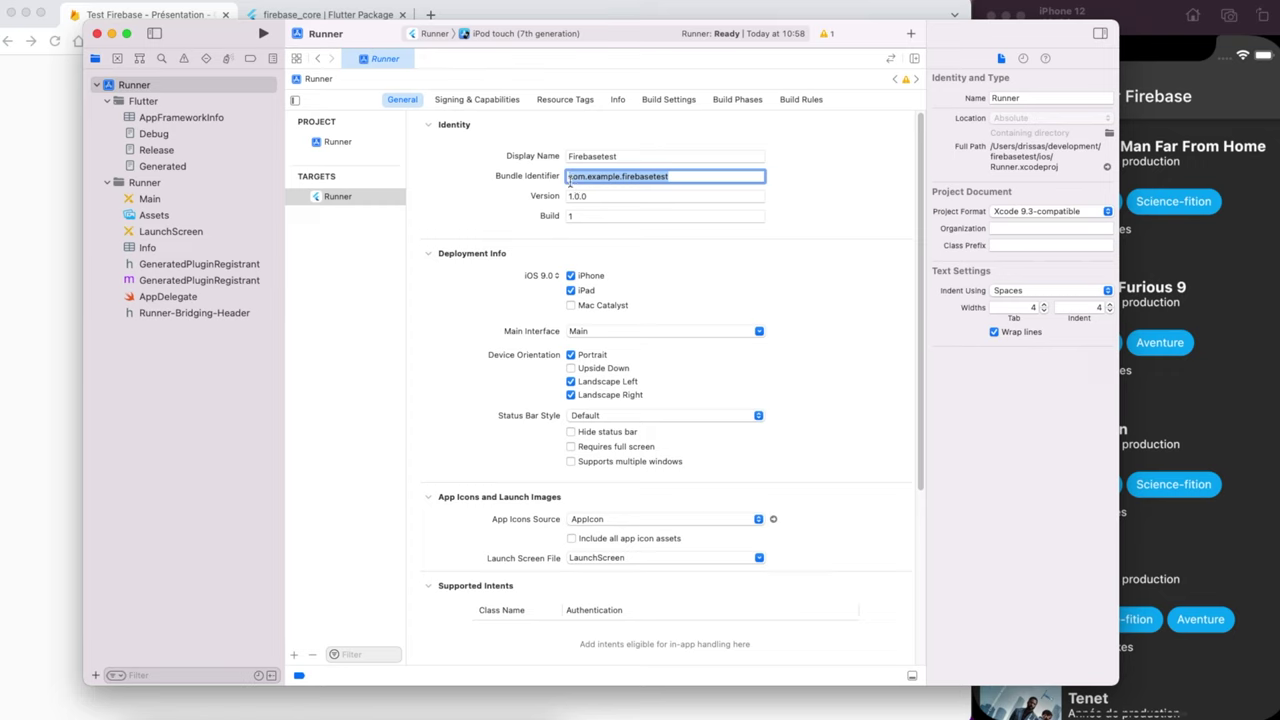
click(60, 304)
key(super+v)
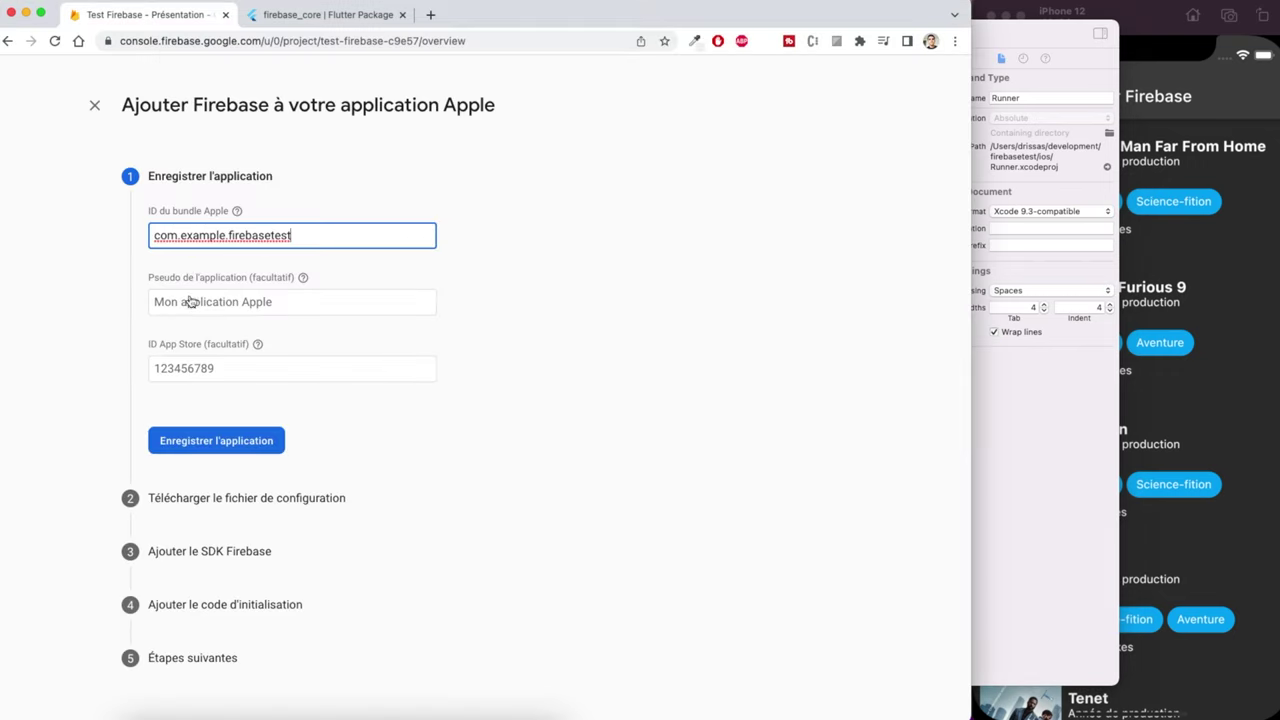
click(189, 302)
text(Firebase Test iOS)
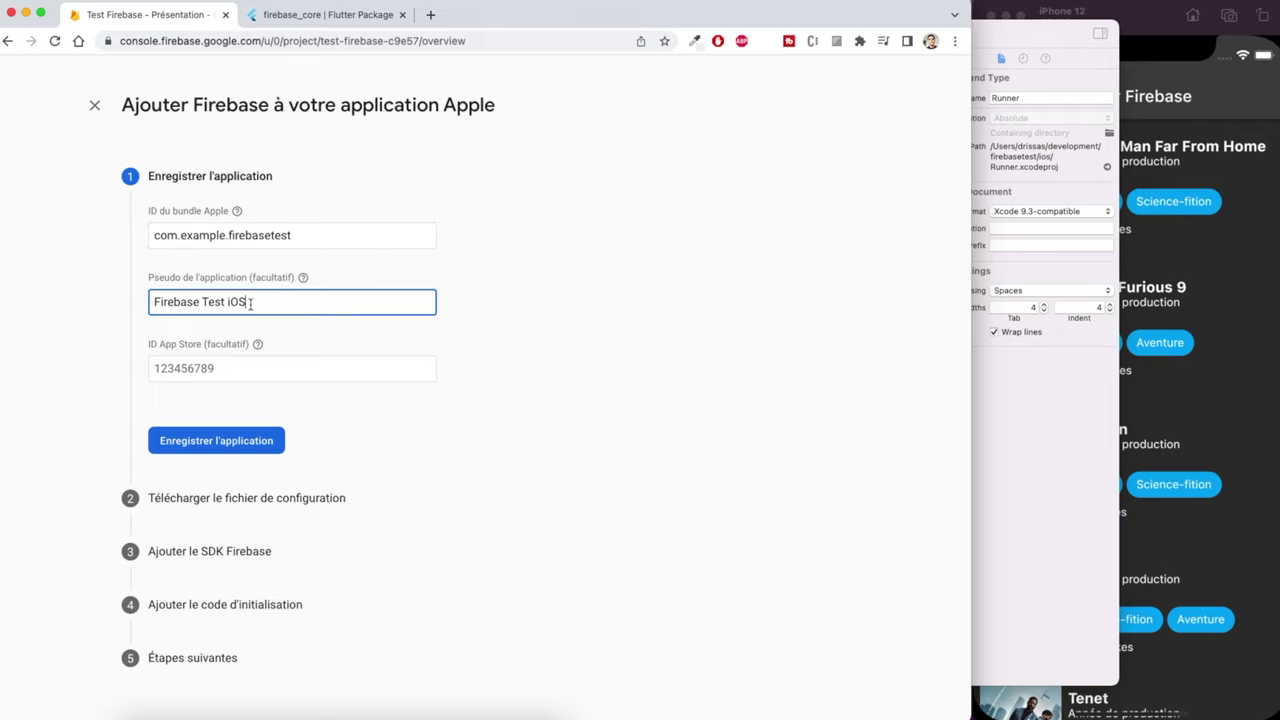
click(238, 449)
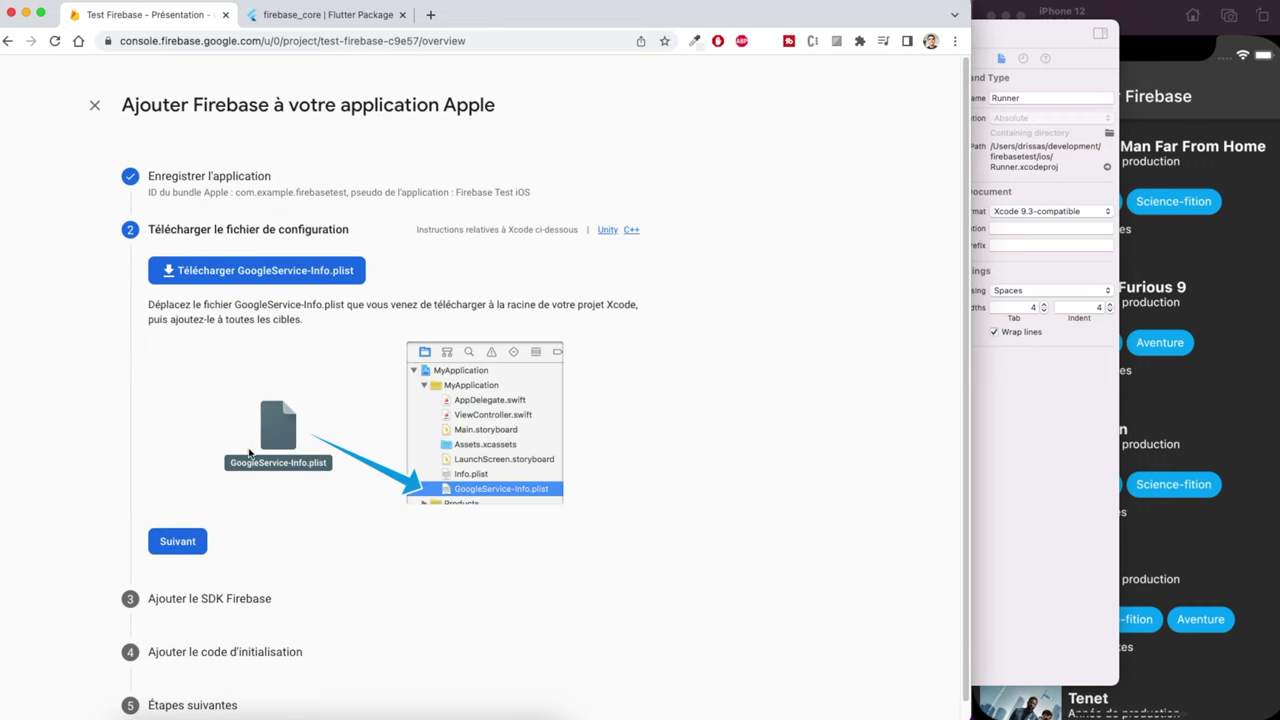
Step: Download GoogleService-Info.plist and save it in the firebasetest project's ios/Runner folder
click(318, 275)
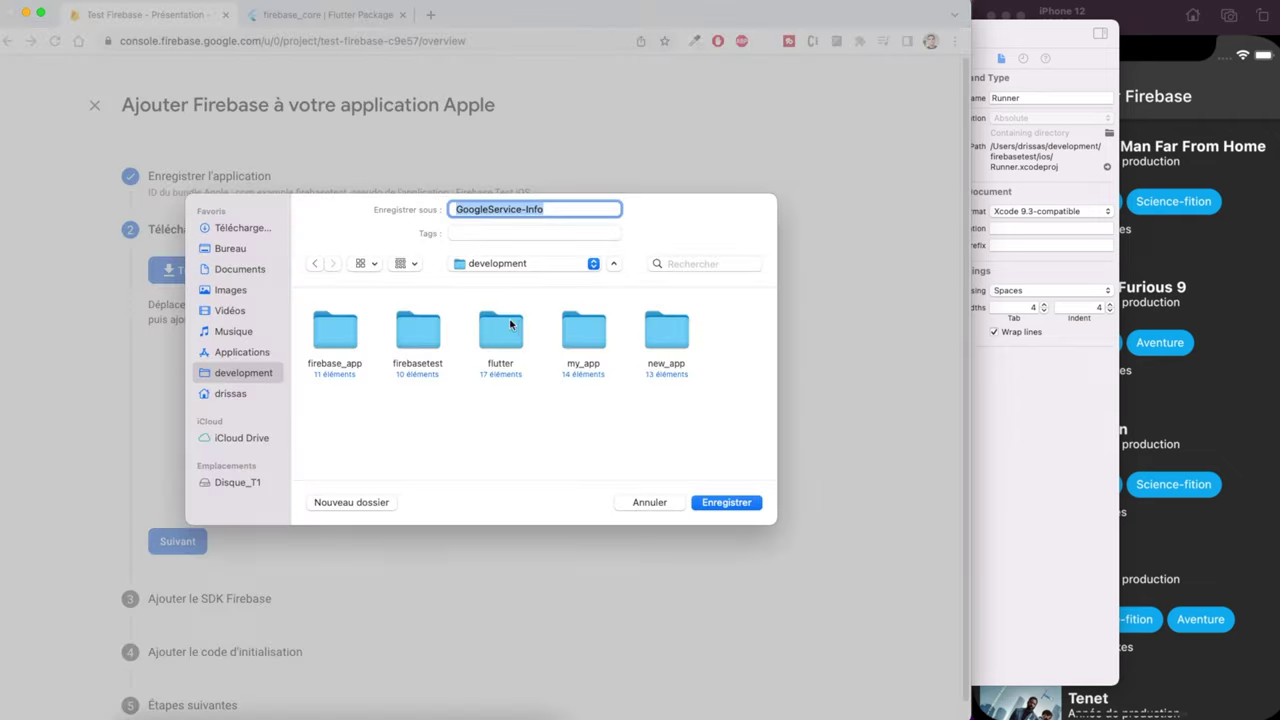
double_click(410, 332)
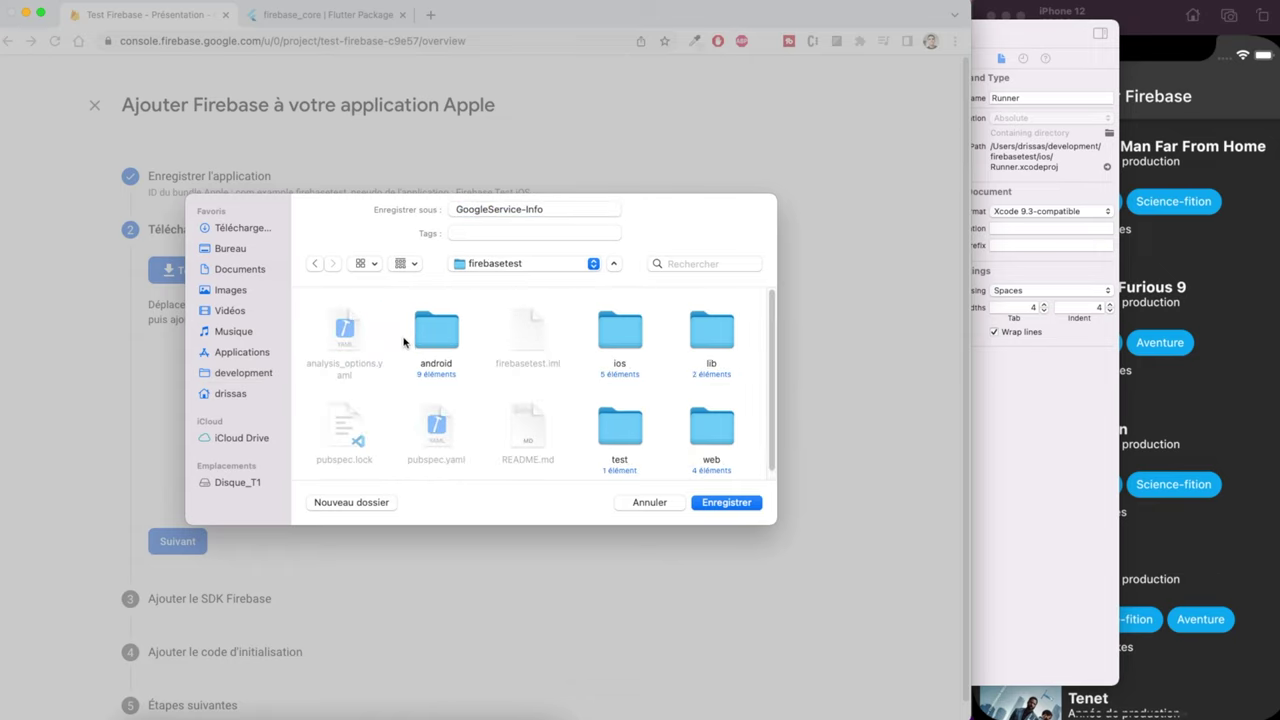
double_click(623, 336)
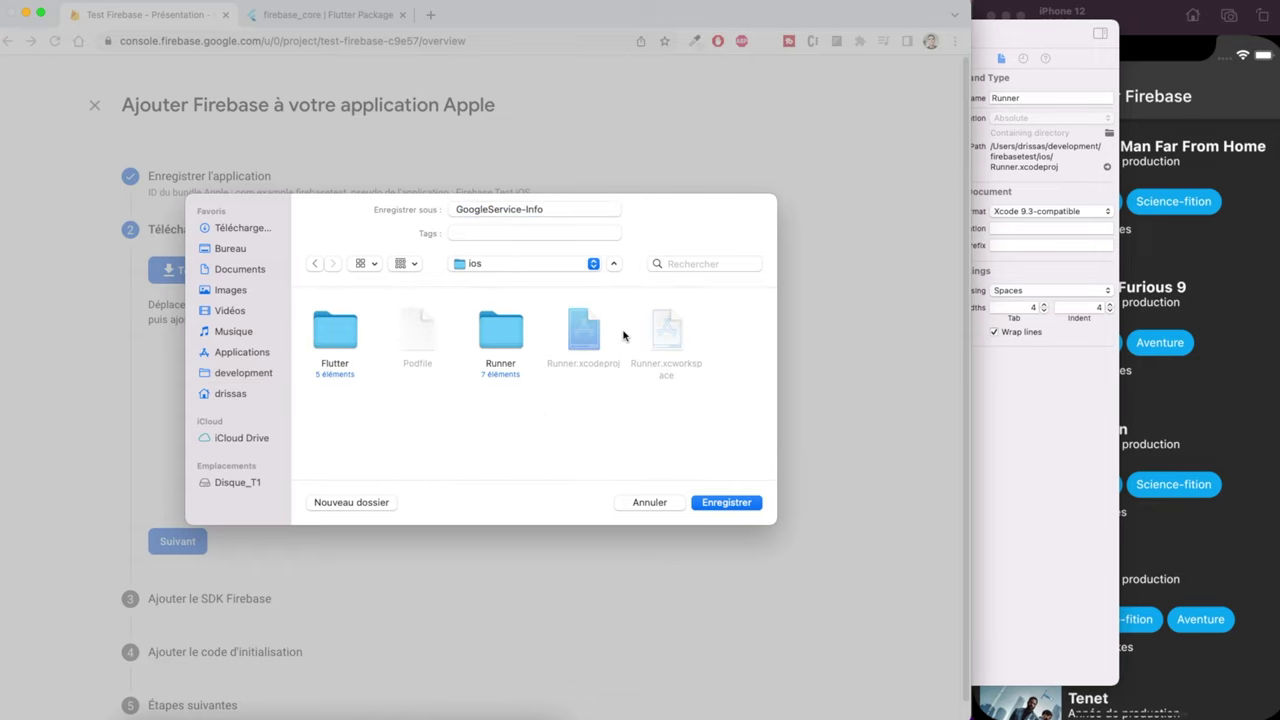
double_click(515, 330)
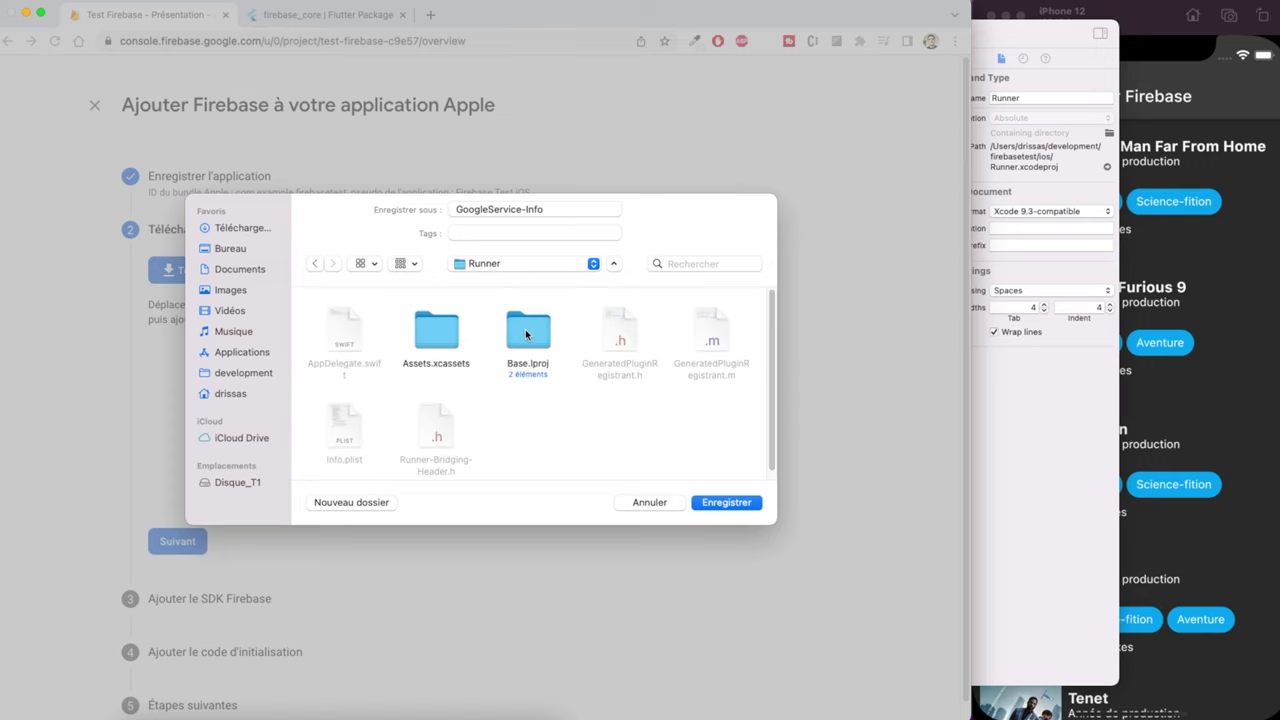
key(Return)
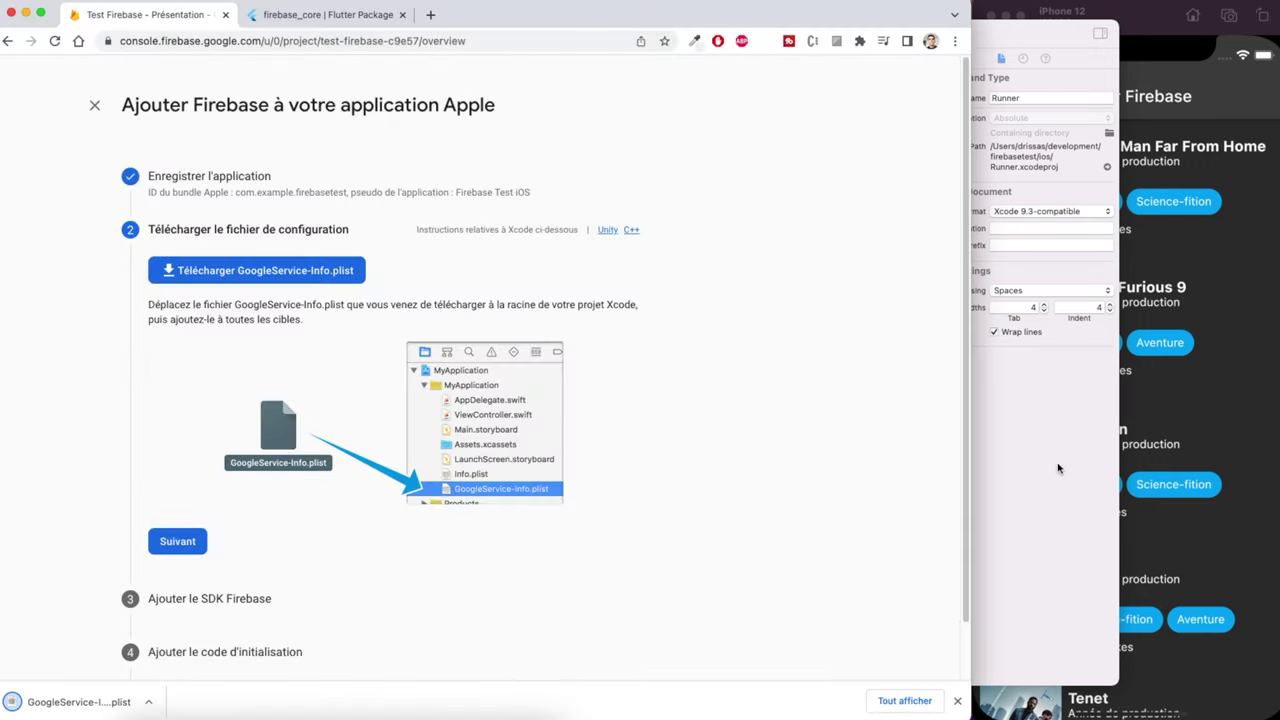
Step: Bring Xcode forward and open the project's ios/Runner folder in a Finder window placed beside Xcode's file navigator
click(1058, 468)
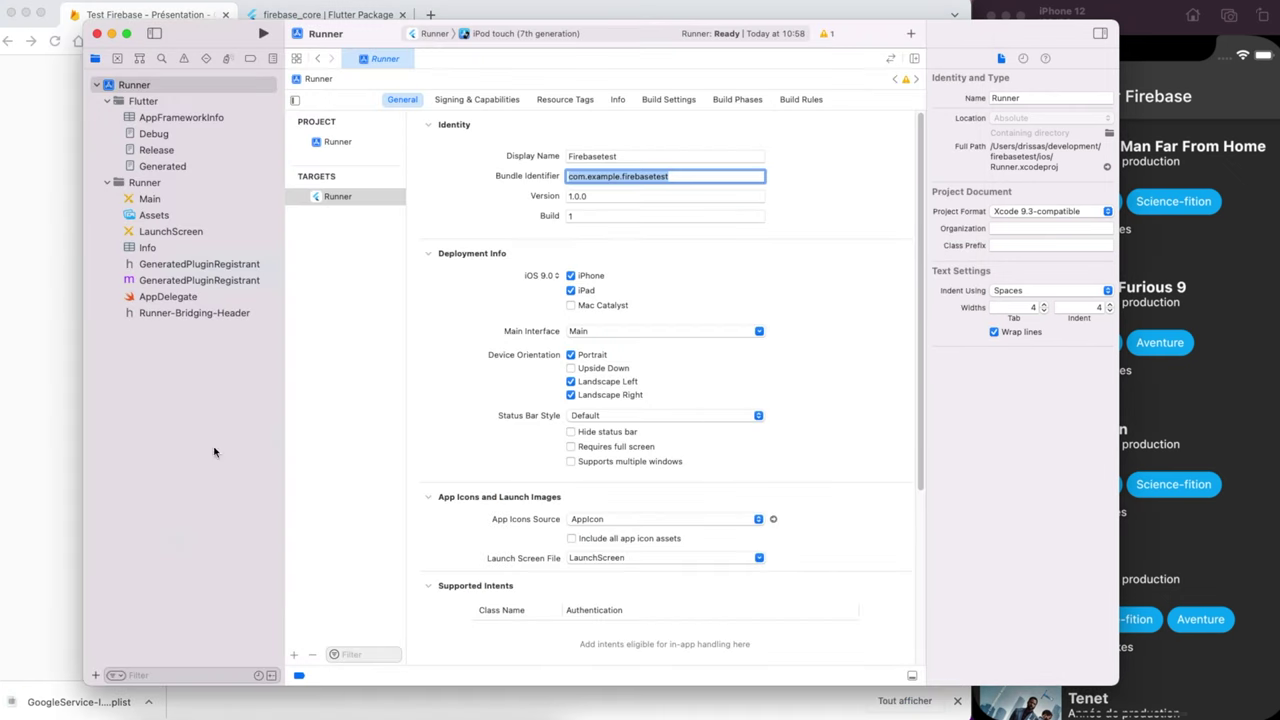
click(138, 710)
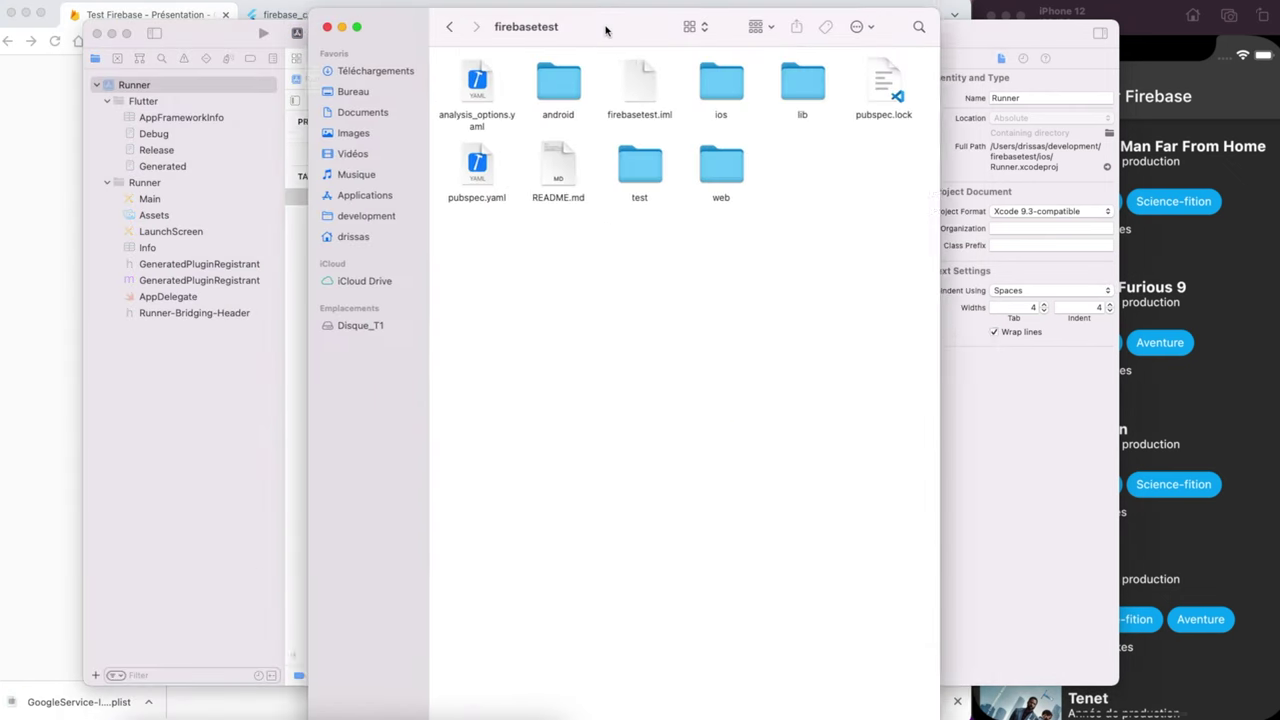
double_click(837, 83)
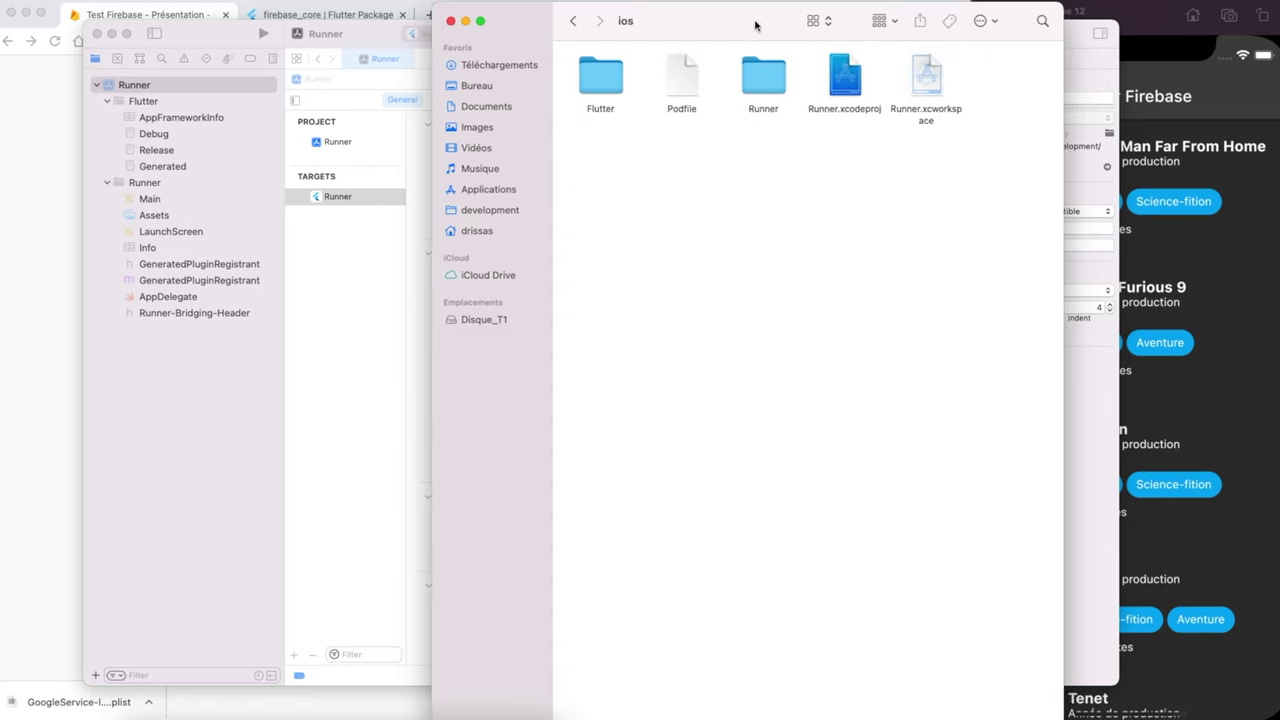
drag(757, 29, 901, 24)
click(920, 78)
double_click(920, 78)
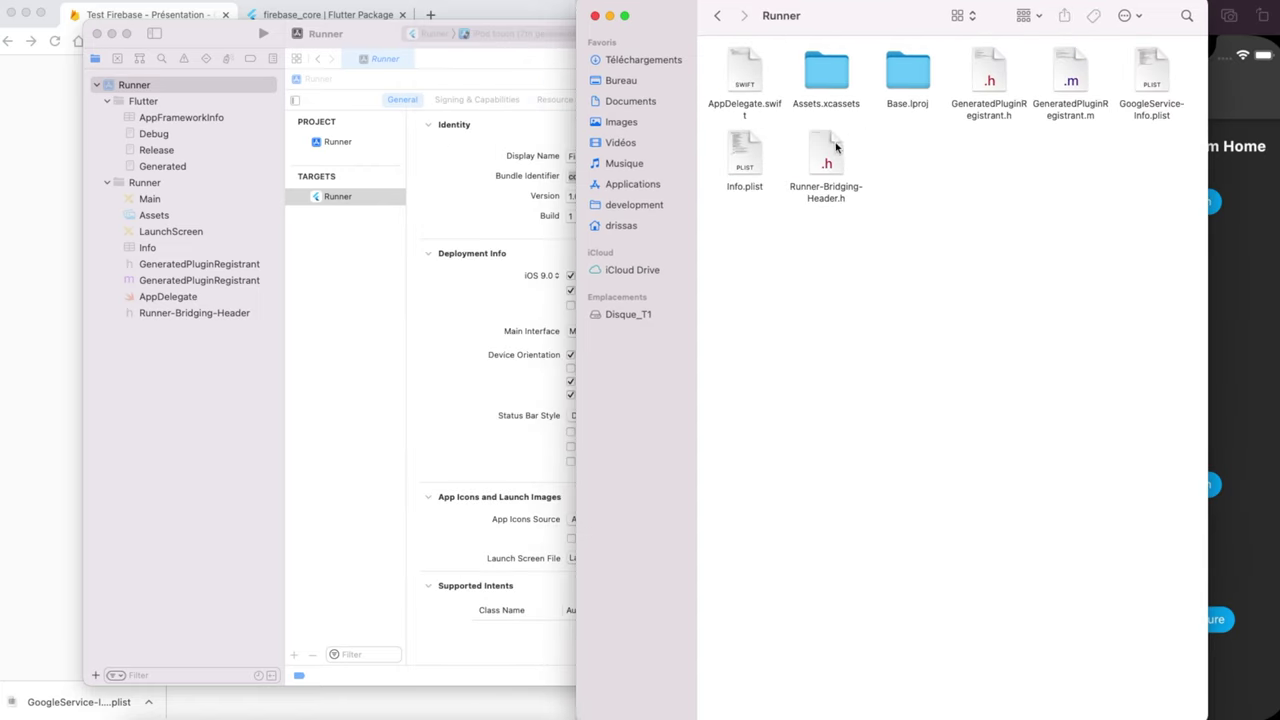
Step: Add GoogleService-Info.plist from Finder to Xcode's Runner group with folder references and the Runner target, then hide Xcode to return to the Firebase console
click(1151, 98)
key(space)
key(space)
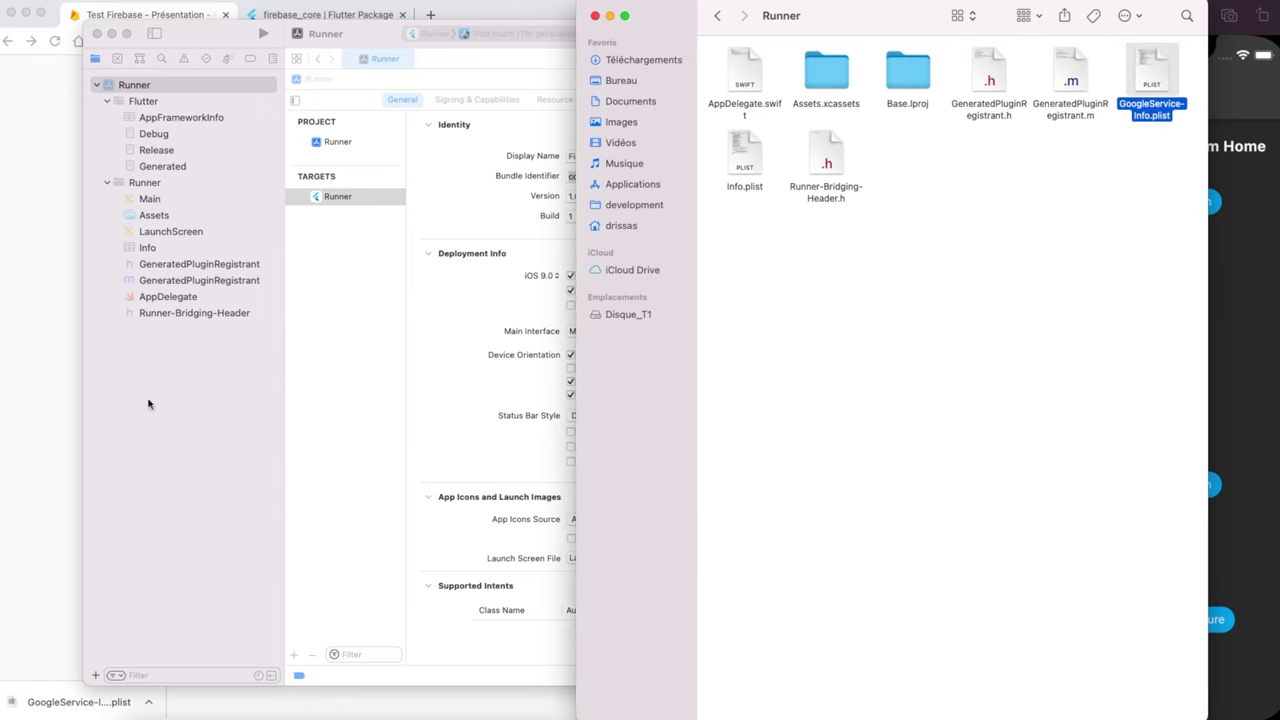
click(163, 406)
click(1155, 368)
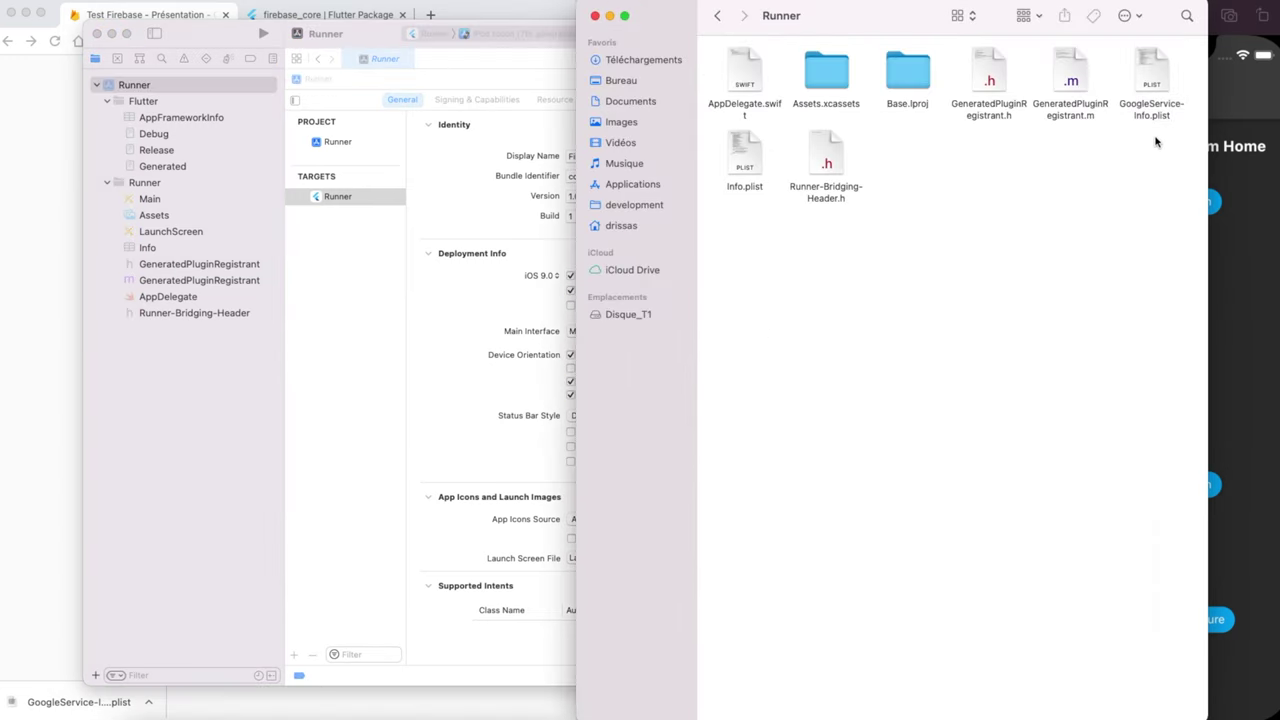
drag(1155, 72, 171, 200)
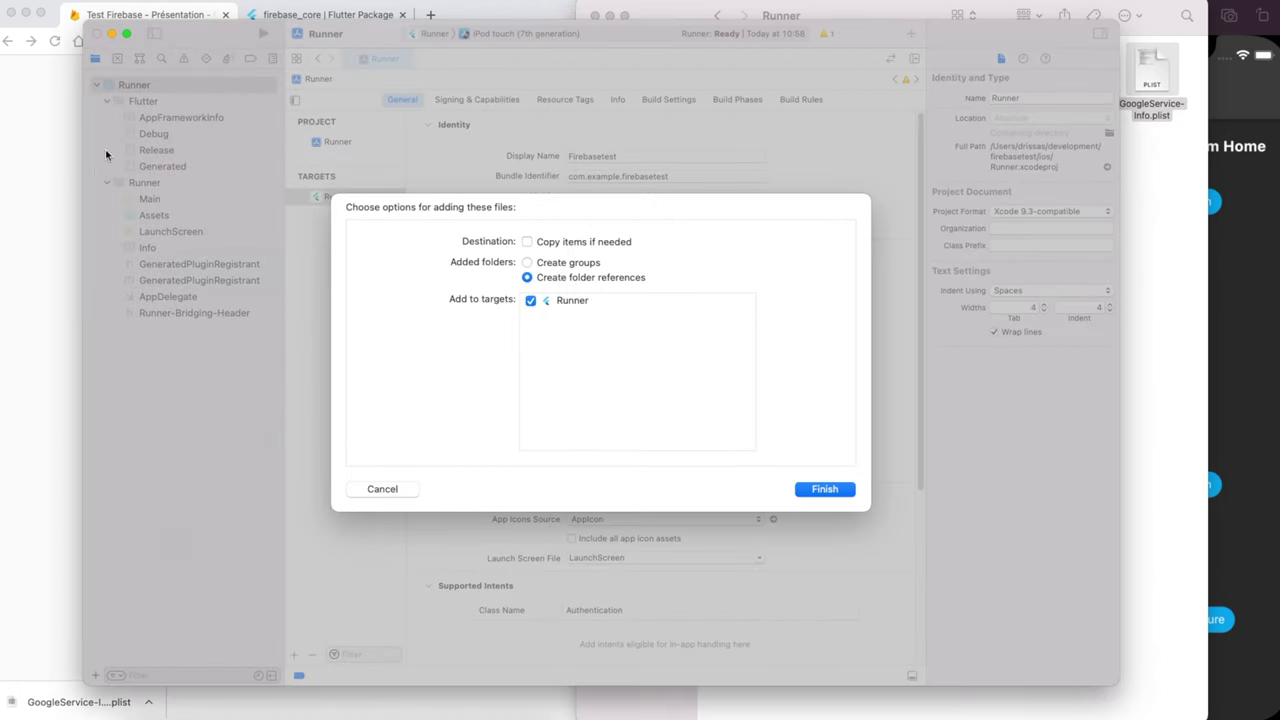
click(821, 488)
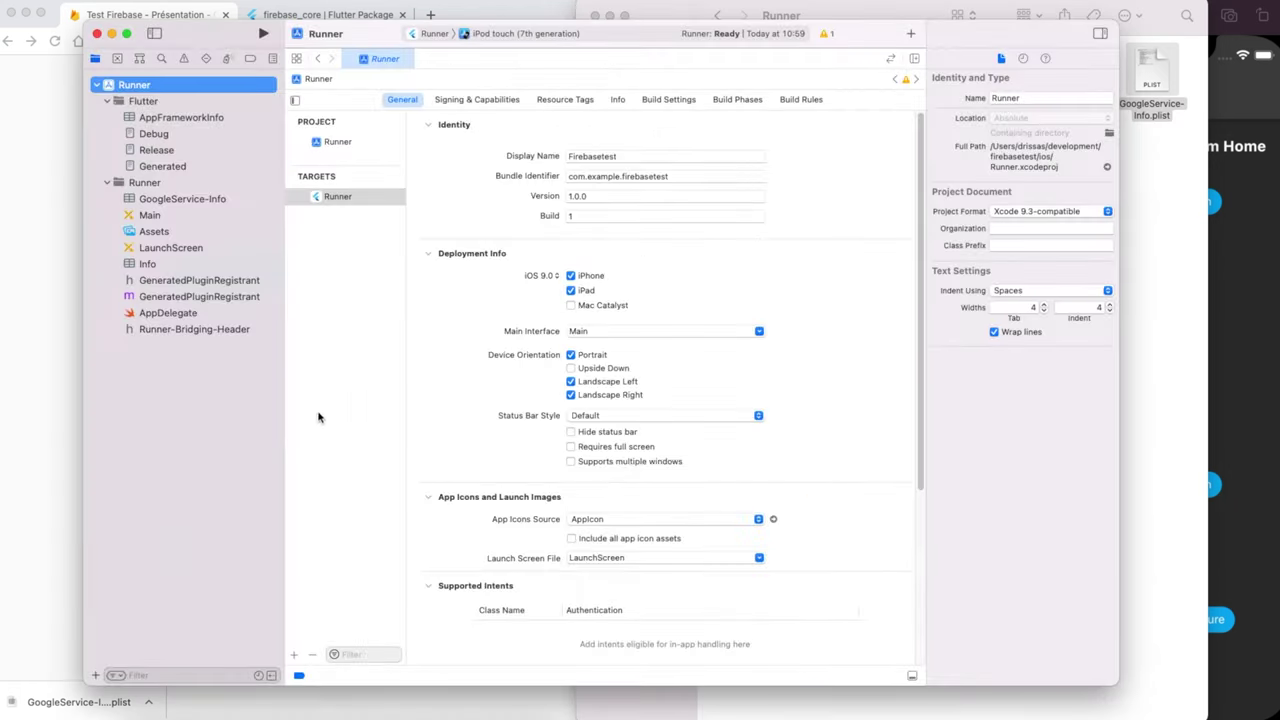
click(389, 500)
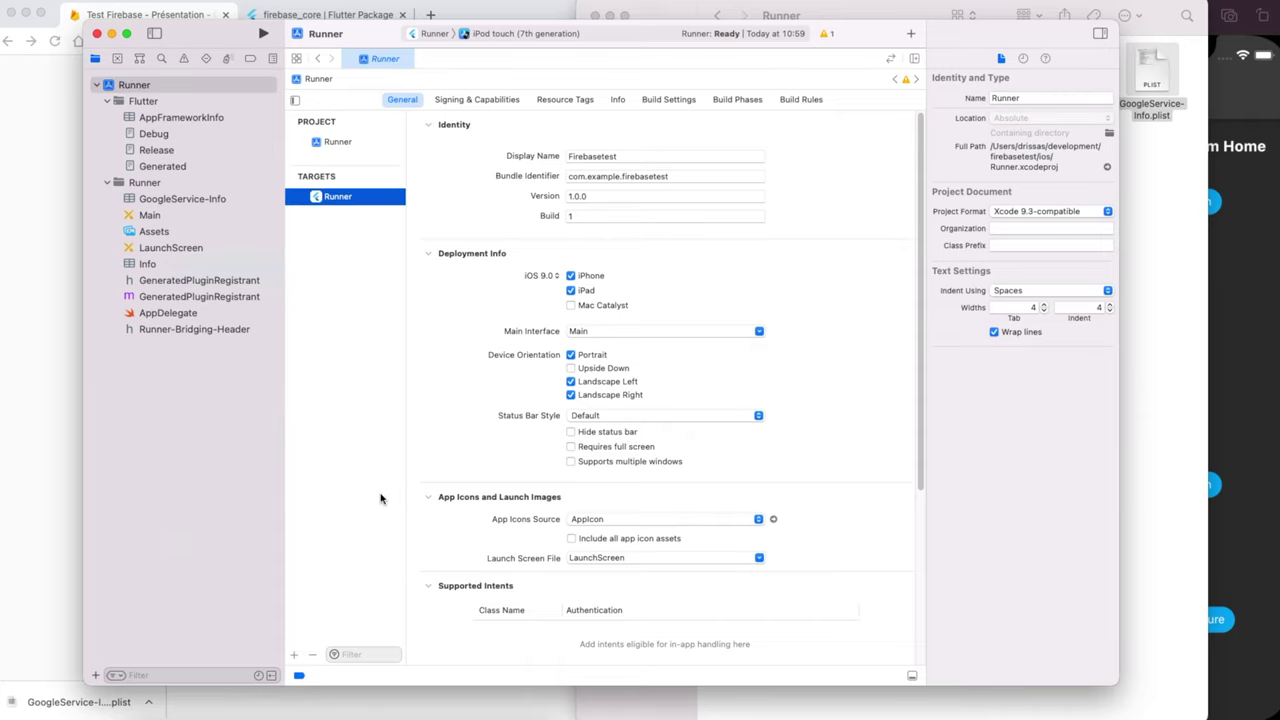
key(super+h)
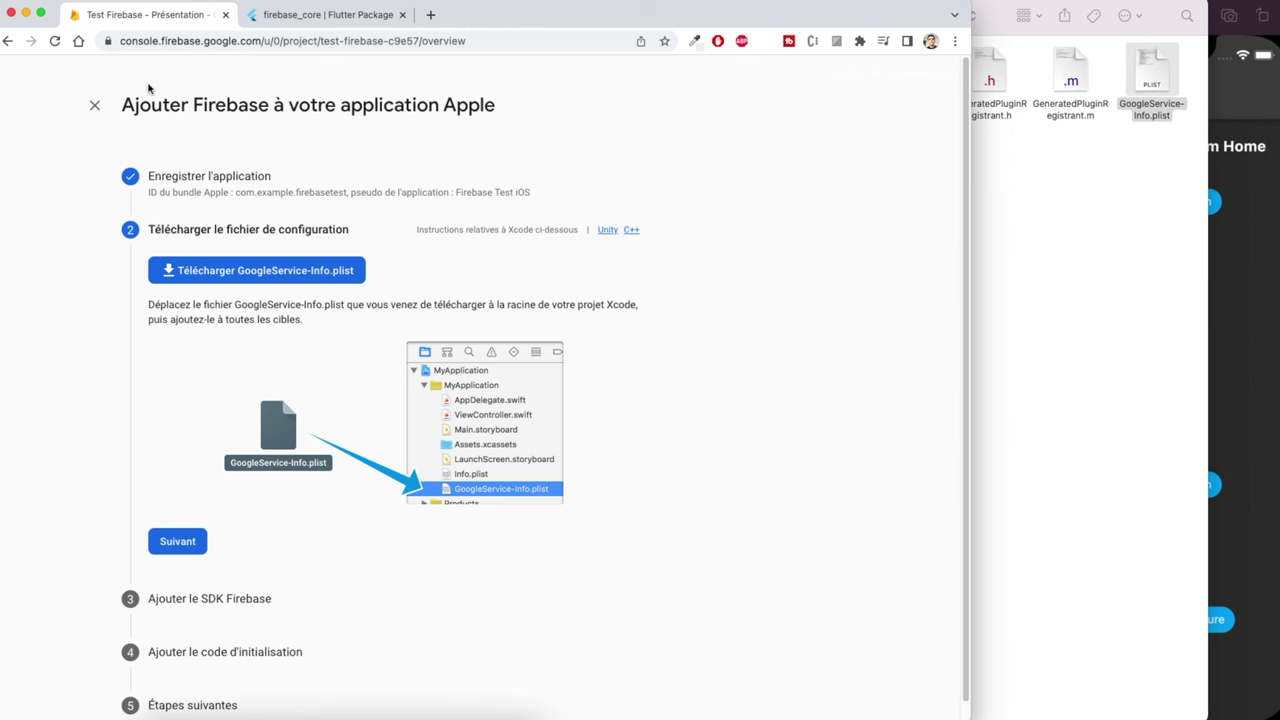
Step: Exit the Apple app setup to the Test Firebase project overview, check the iOS app entry and close the Finder window showing Runner
click(95, 106)
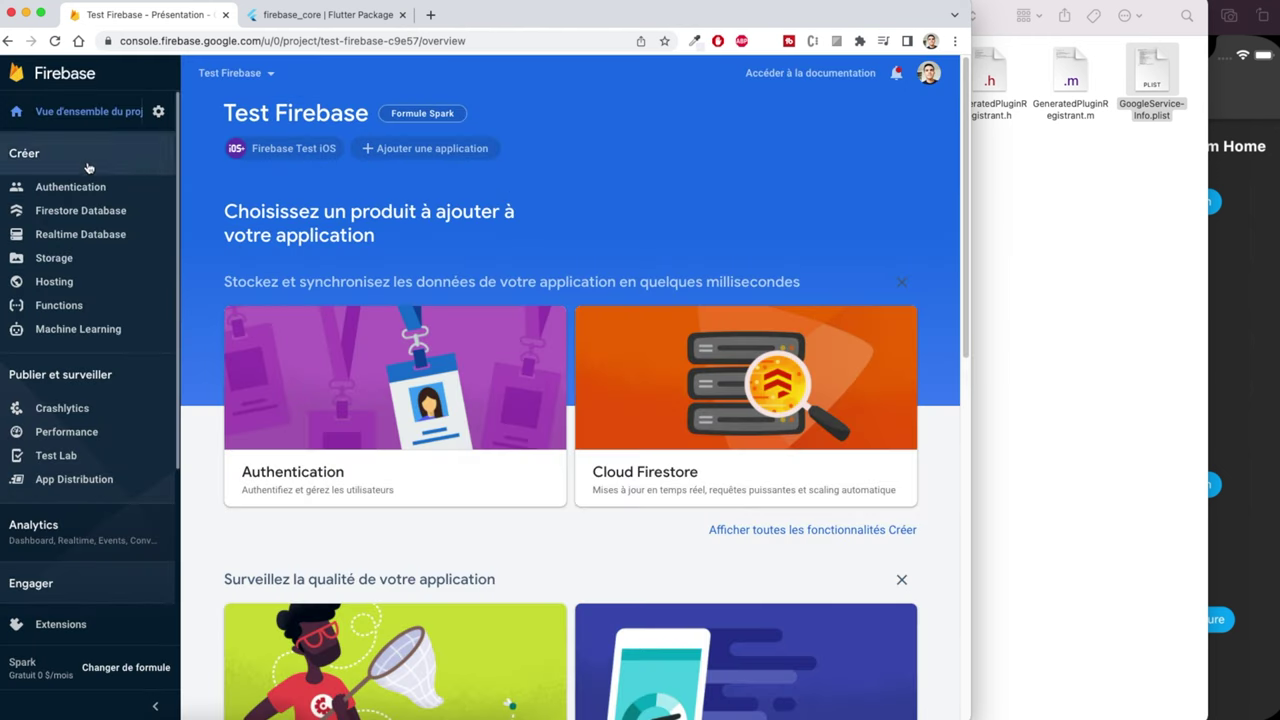
mouse_move(281, 152)
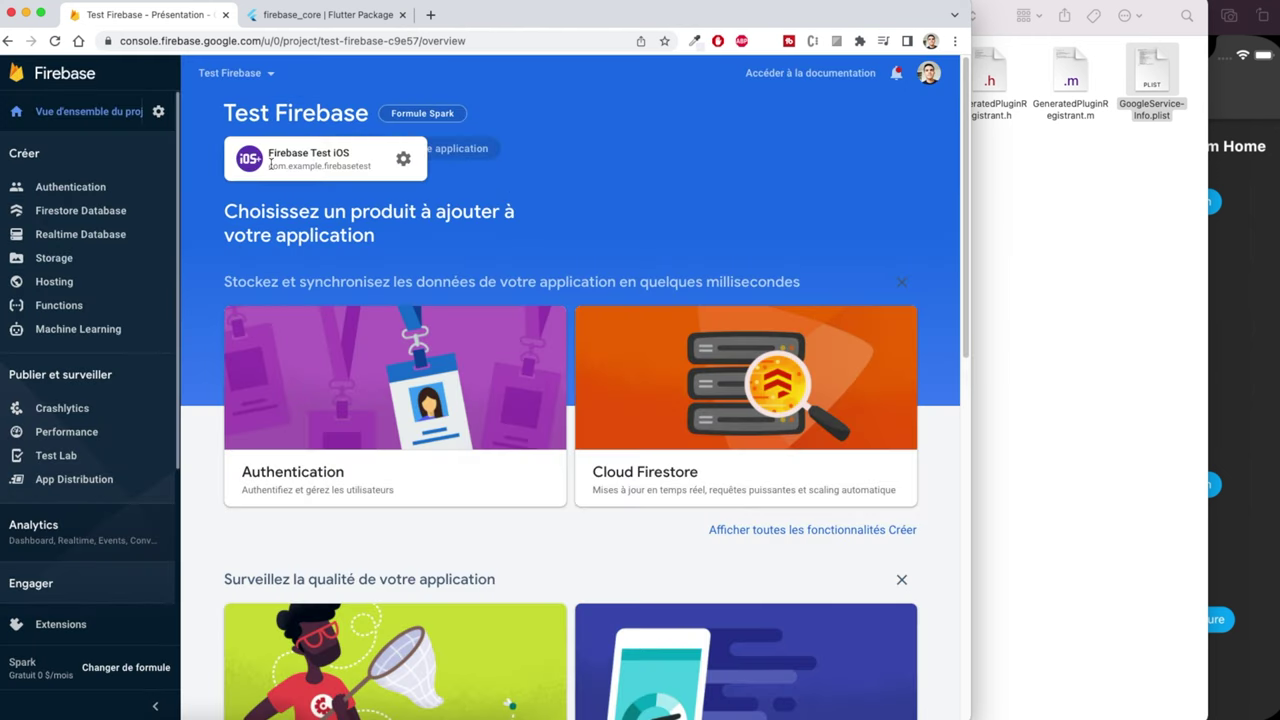
click(1080, 282)
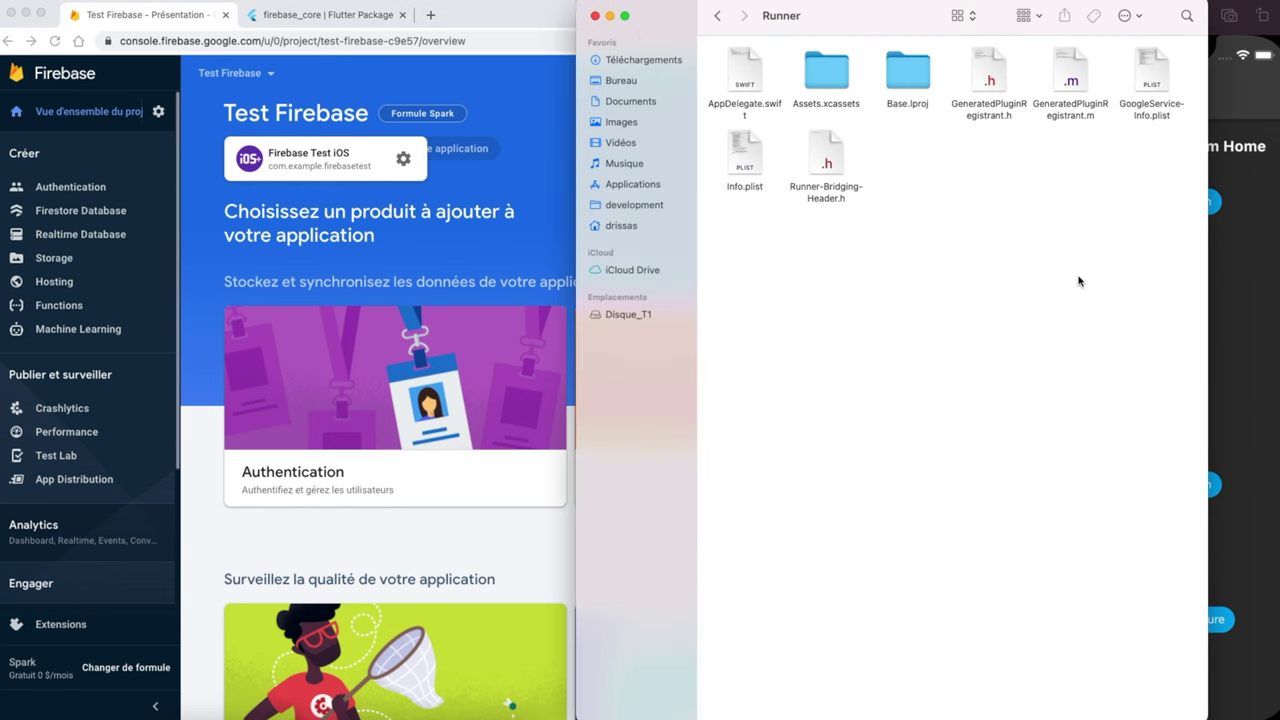
click(596, 16)
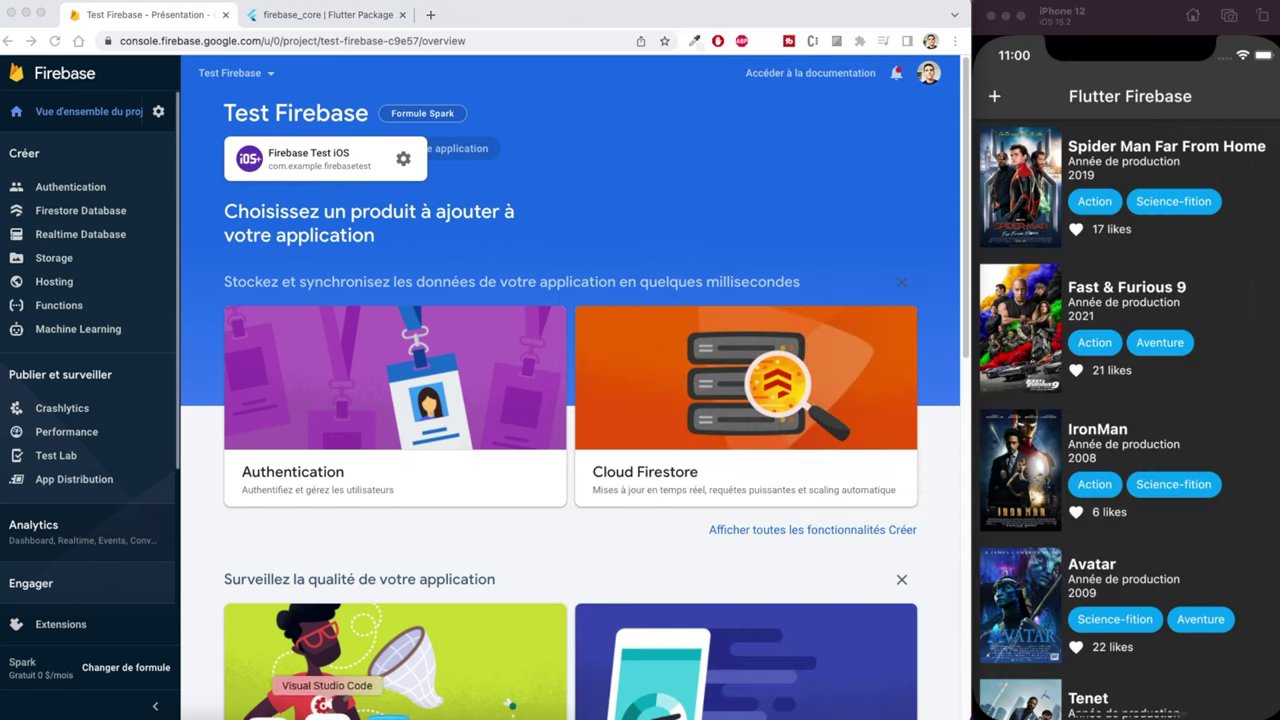
Step: Switch to Visual Studio Code, open the Podfile in the ios folder and uncomment its platform :ios line
click(330, 688)
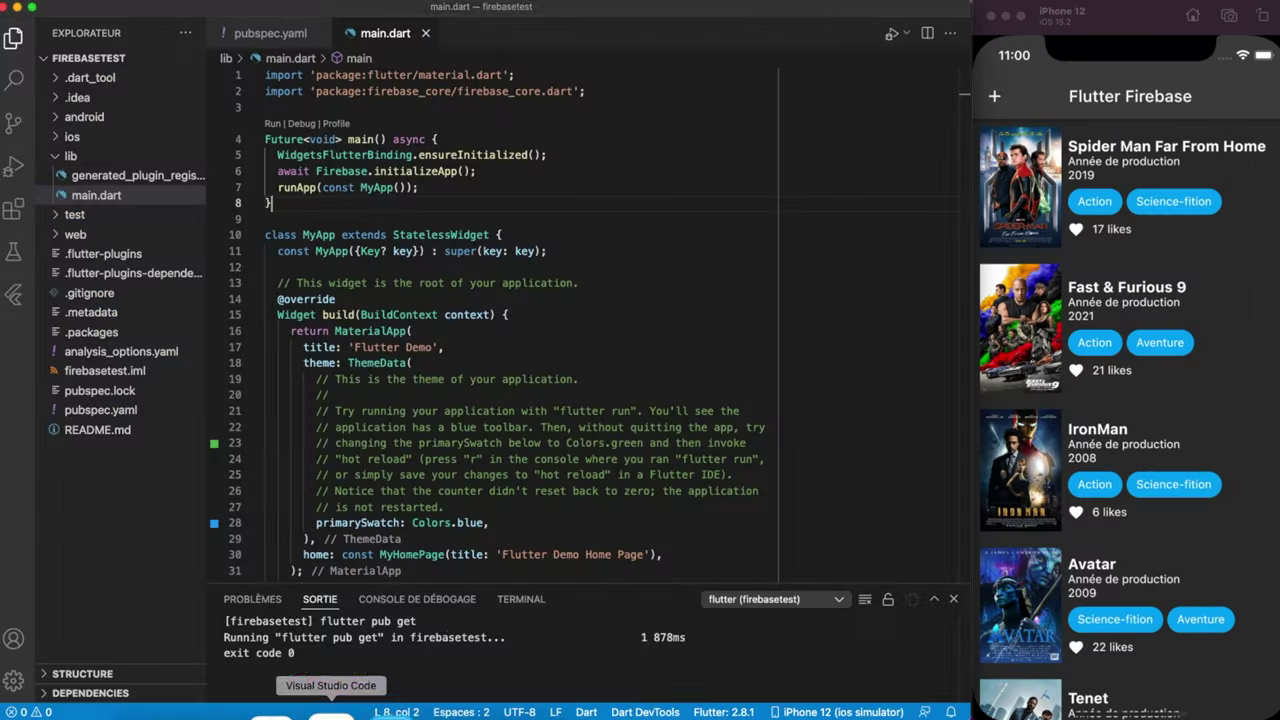
click(108, 140)
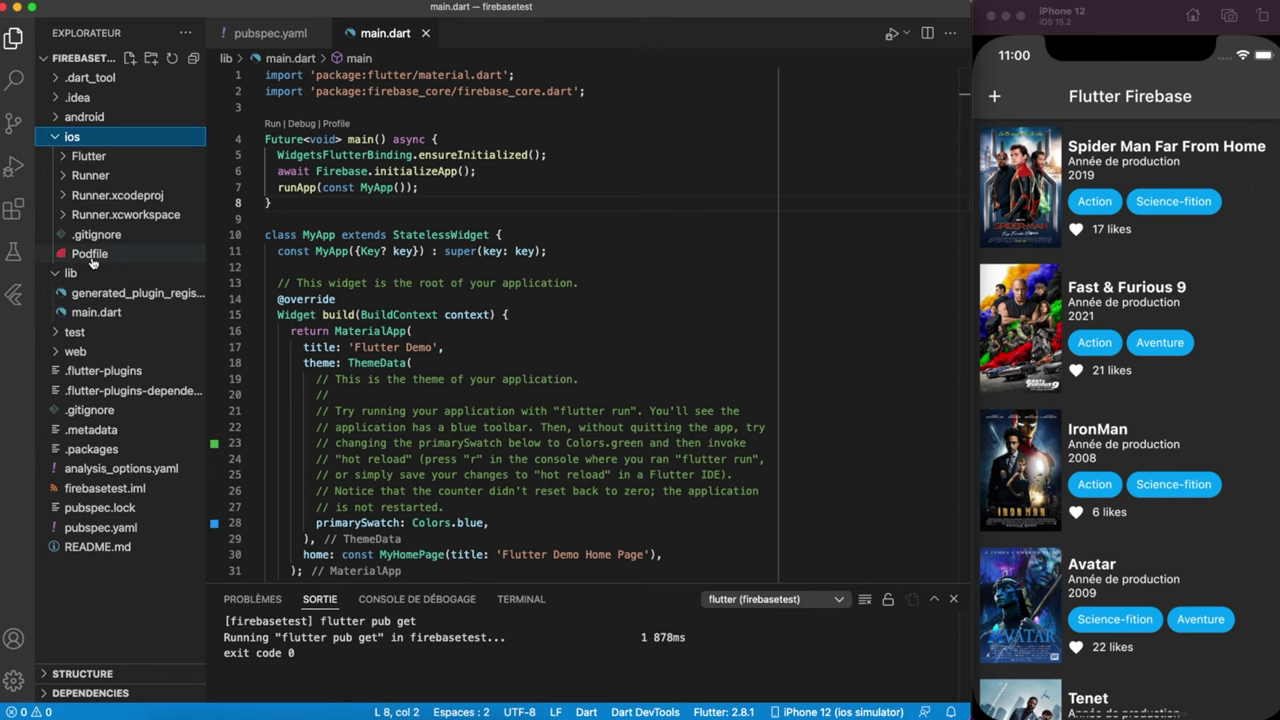
click(90, 258)
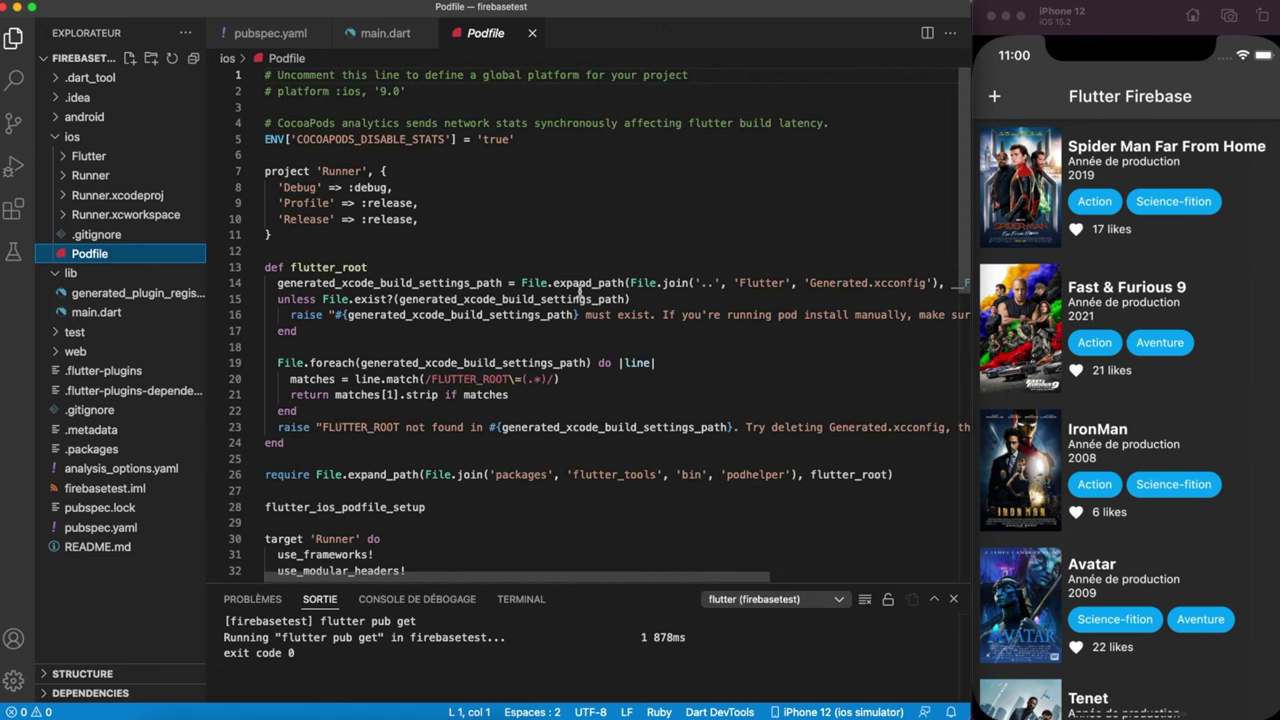
click(277, 91)
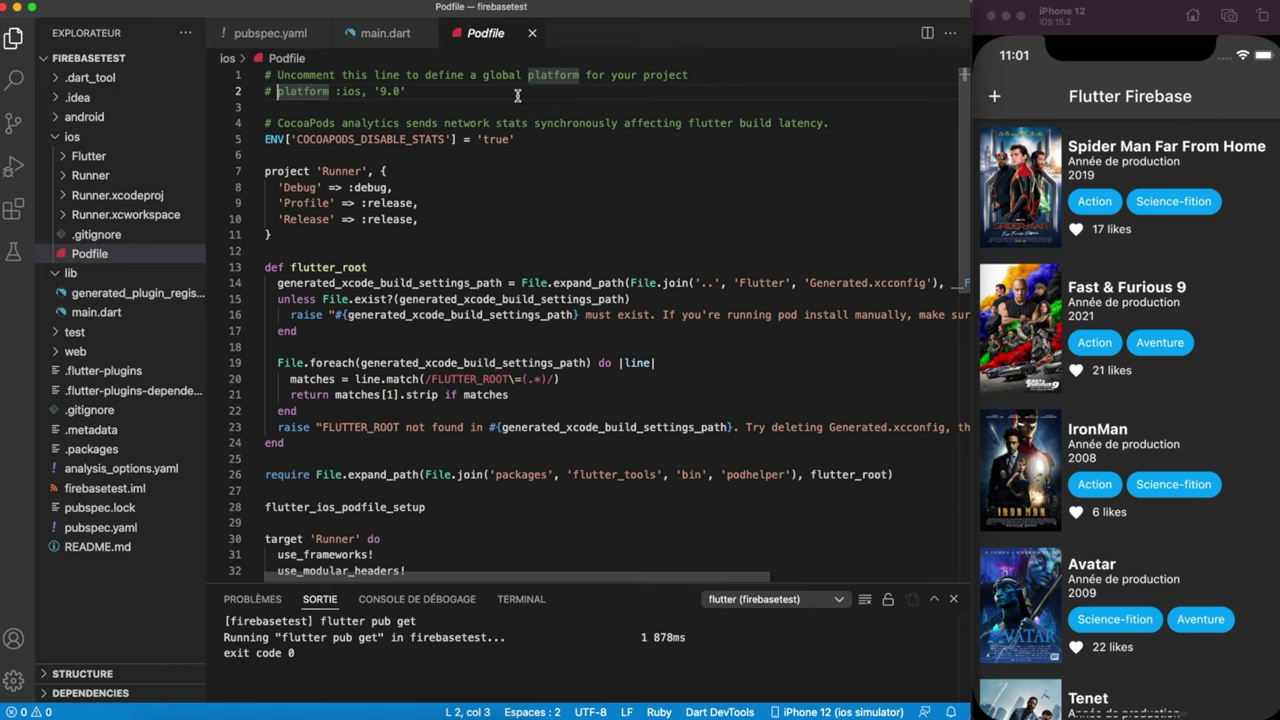
key(BackSpace)
key(BackSpace)
key(BackSpace)
key(Return)
drag(274, 76, 264, 76)
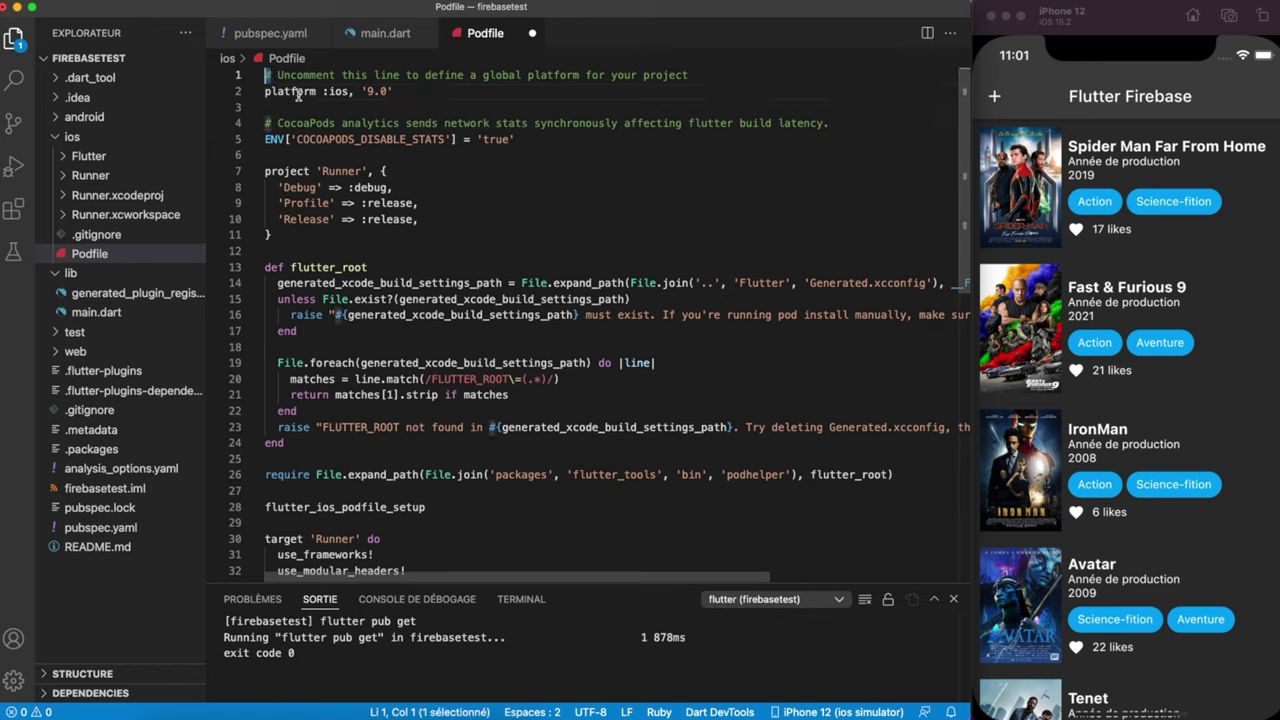
Step: Set the Podfile's iOS platform version to 12.0 and save the file
double_click(371, 92)
text(12)
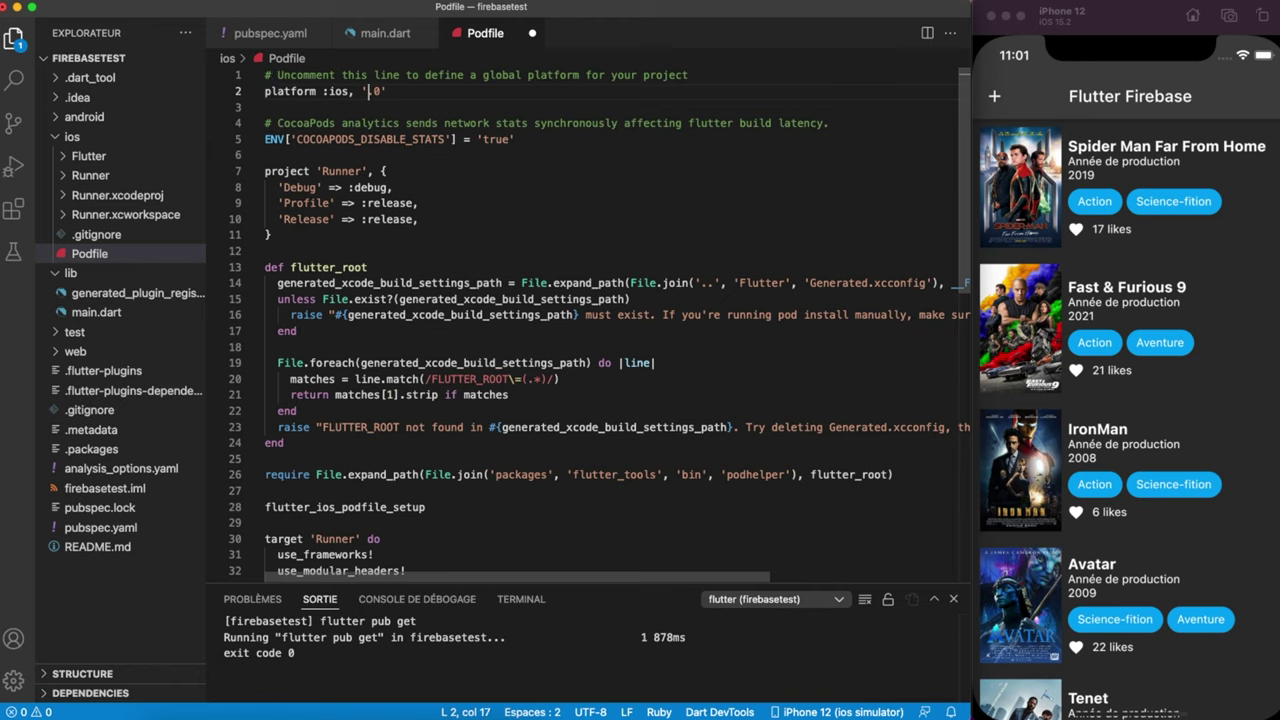
key(ctrl+s)
Step: Run main.dart in debug mode on the iPhone 12 simulator and bring back the project's file explorer
click(388, 36)
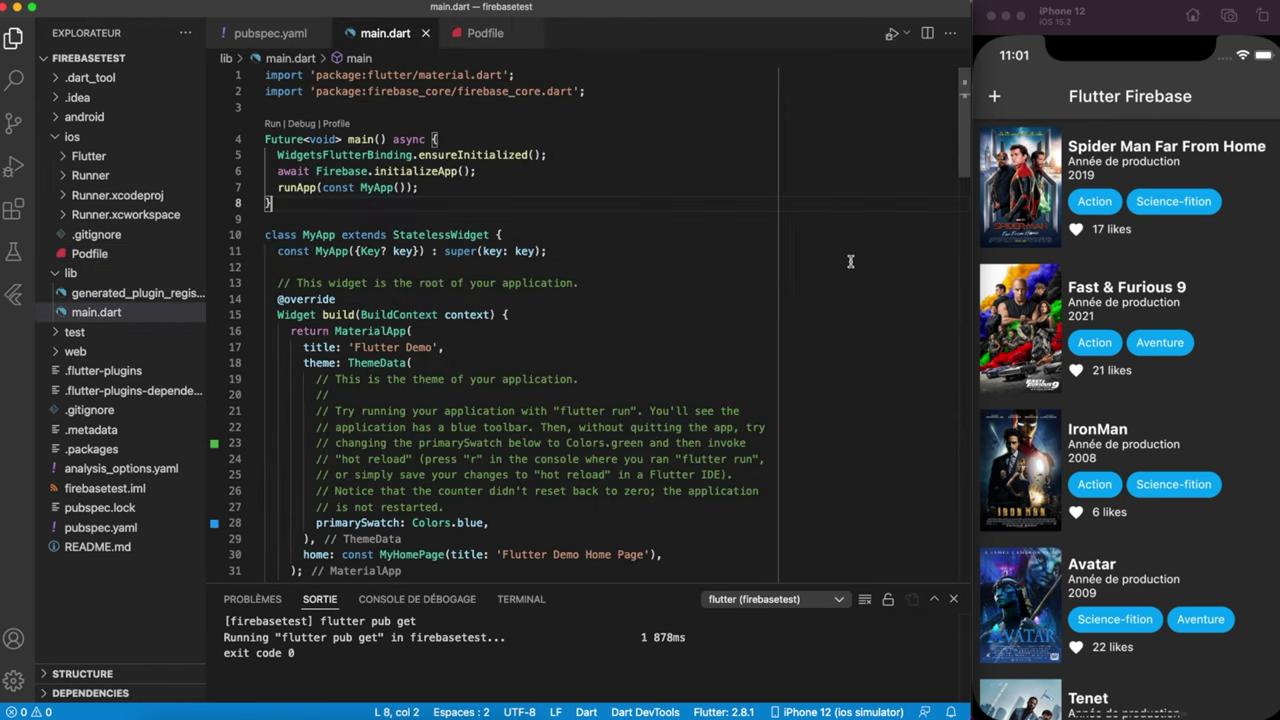
click(889, 35)
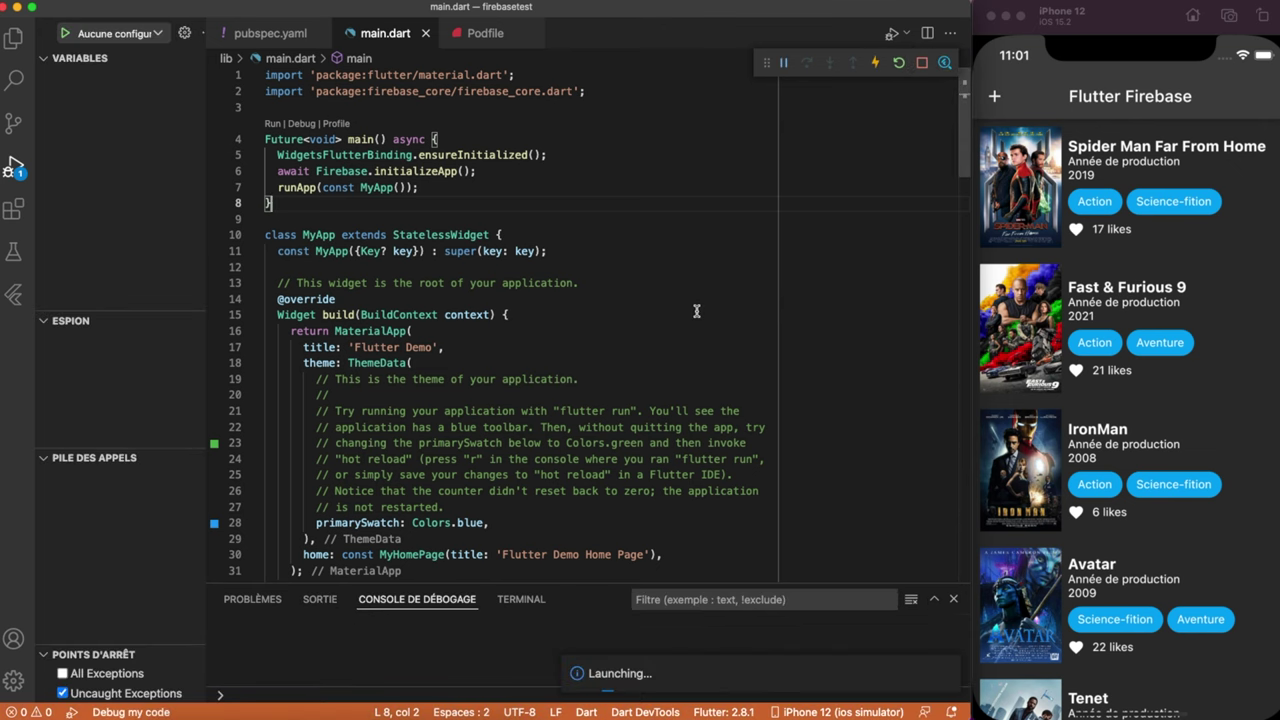
click(14, 38)
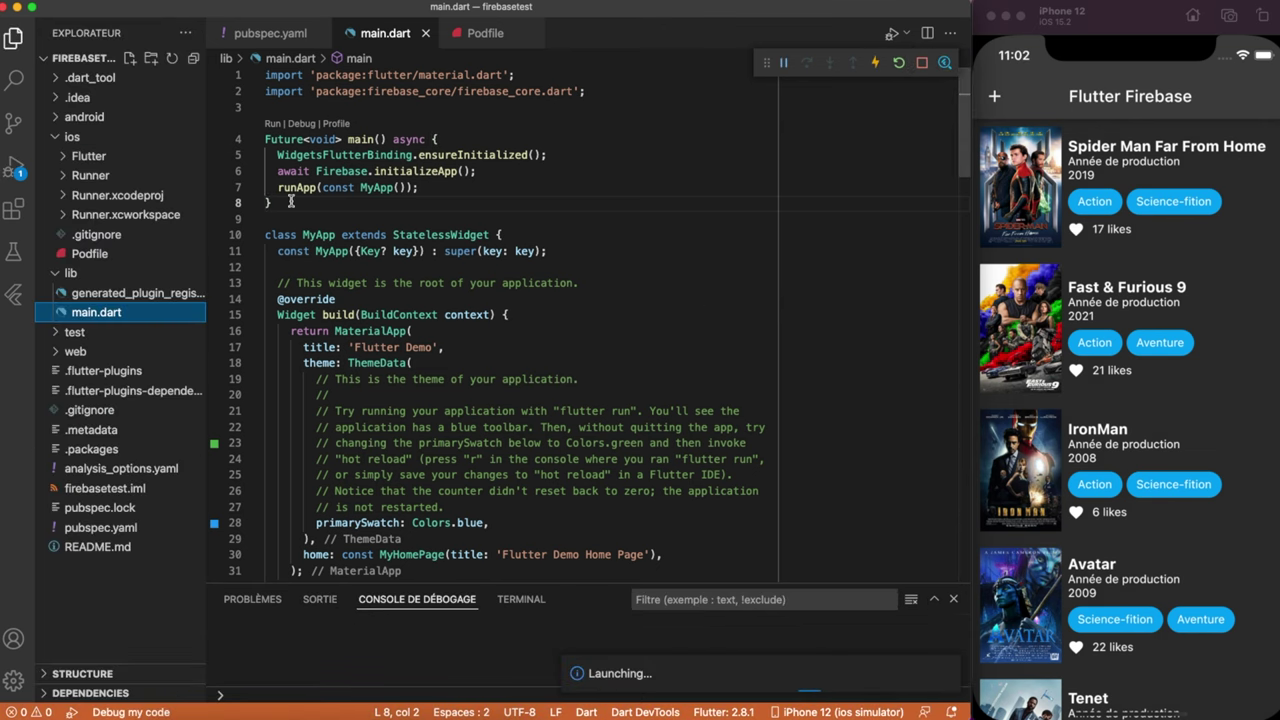
Step: Review the firebase_core dependency in pubspec.yaml, the Firebase.initializeApp call in main.dart and GoogleService-Info.plist in ios/Runner
click(270, 44)
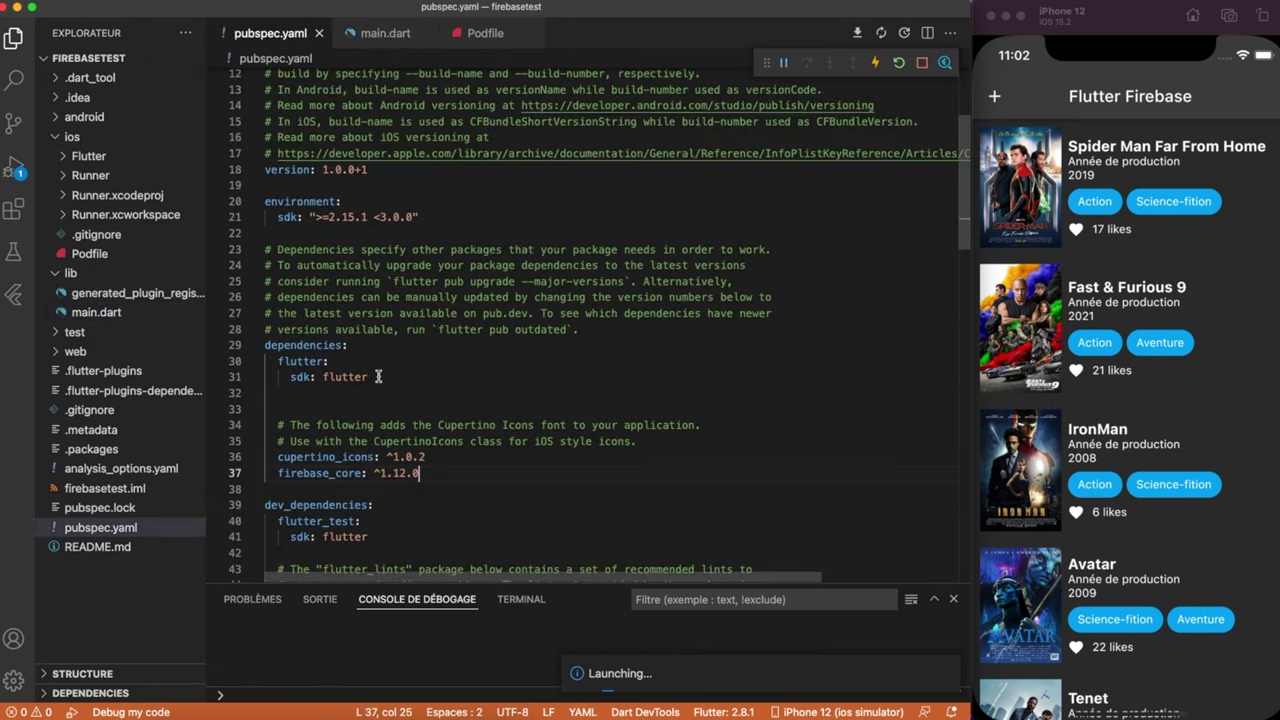
double_click(329, 476)
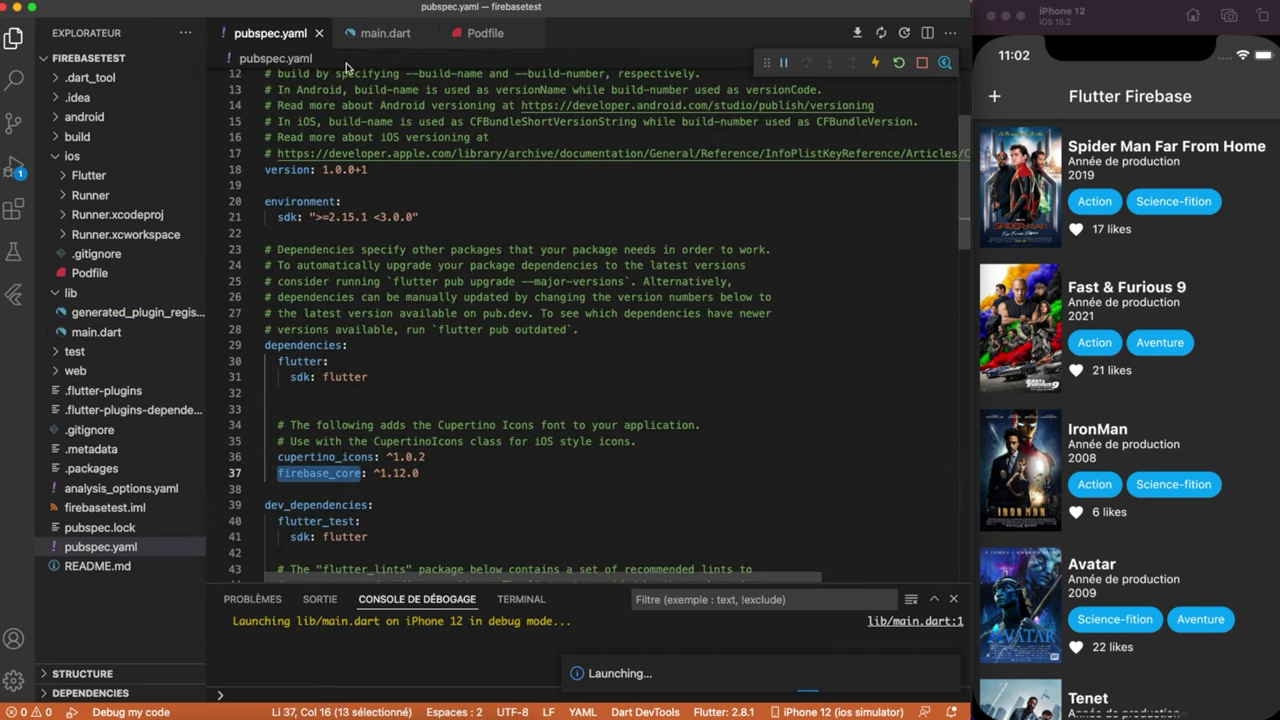
click(385, 33)
drag(490, 172, 274, 172)
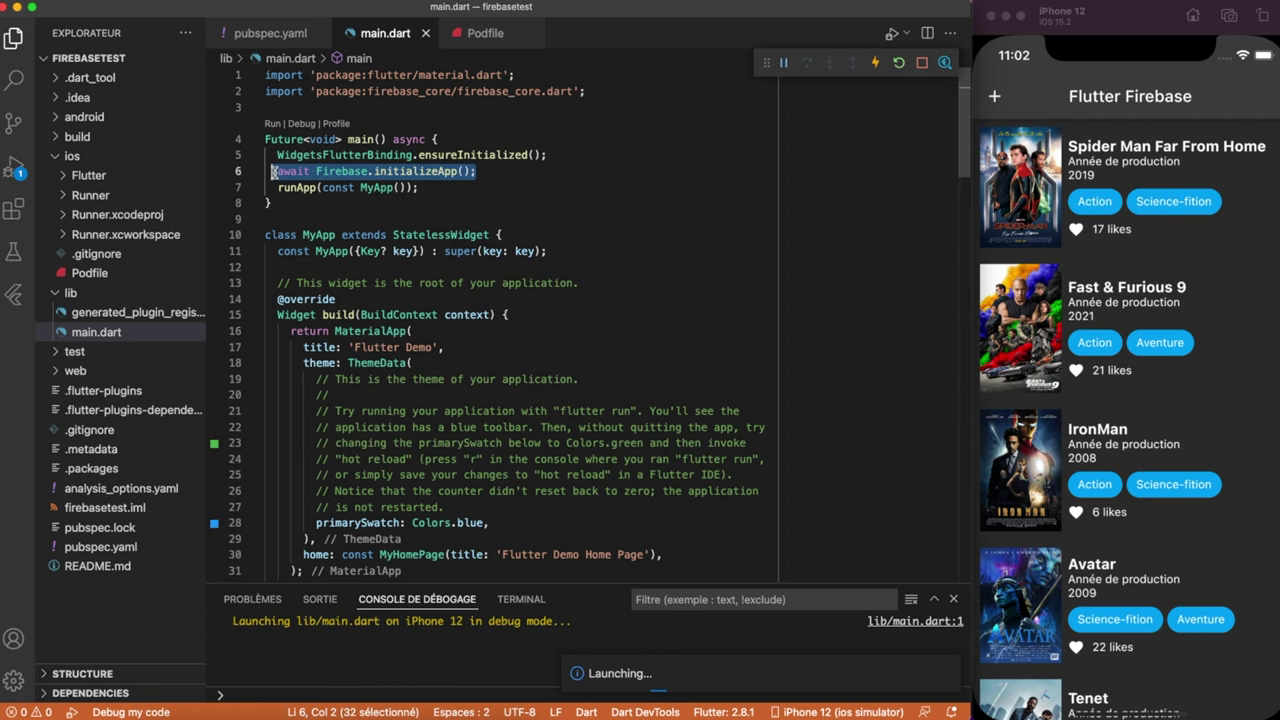
click(119, 199)
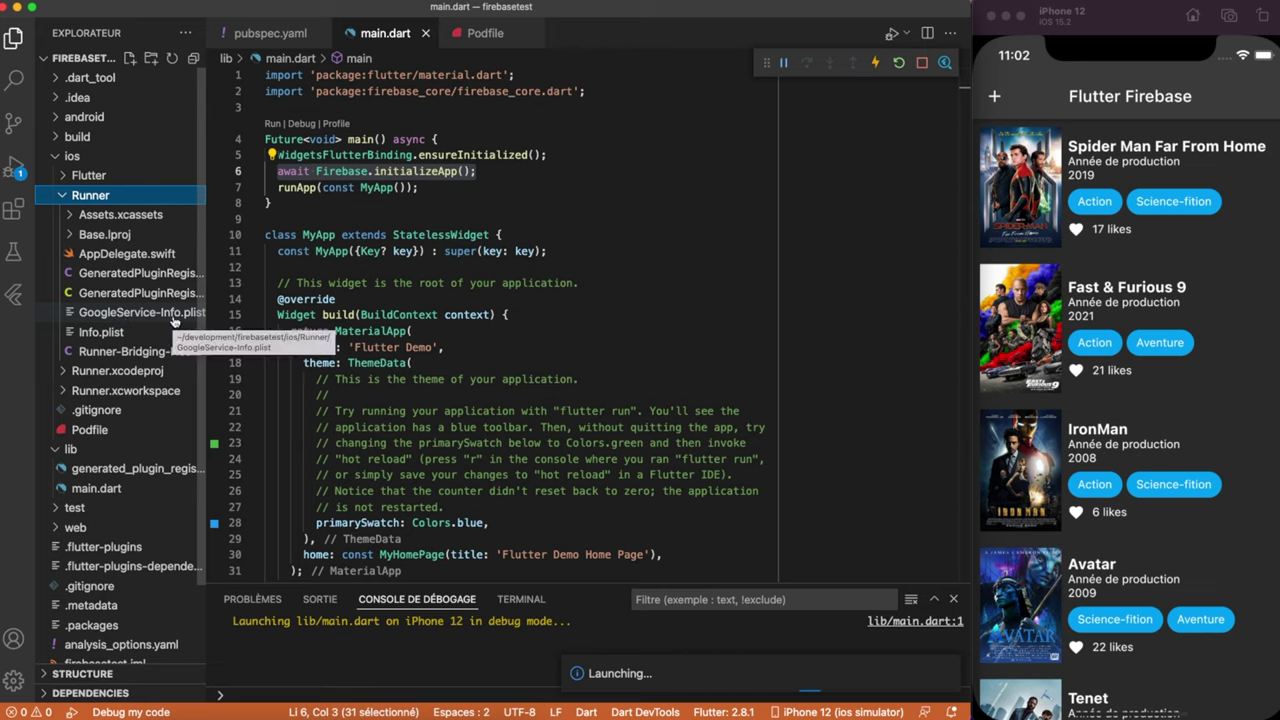
click(88, 192)
click(90, 157)
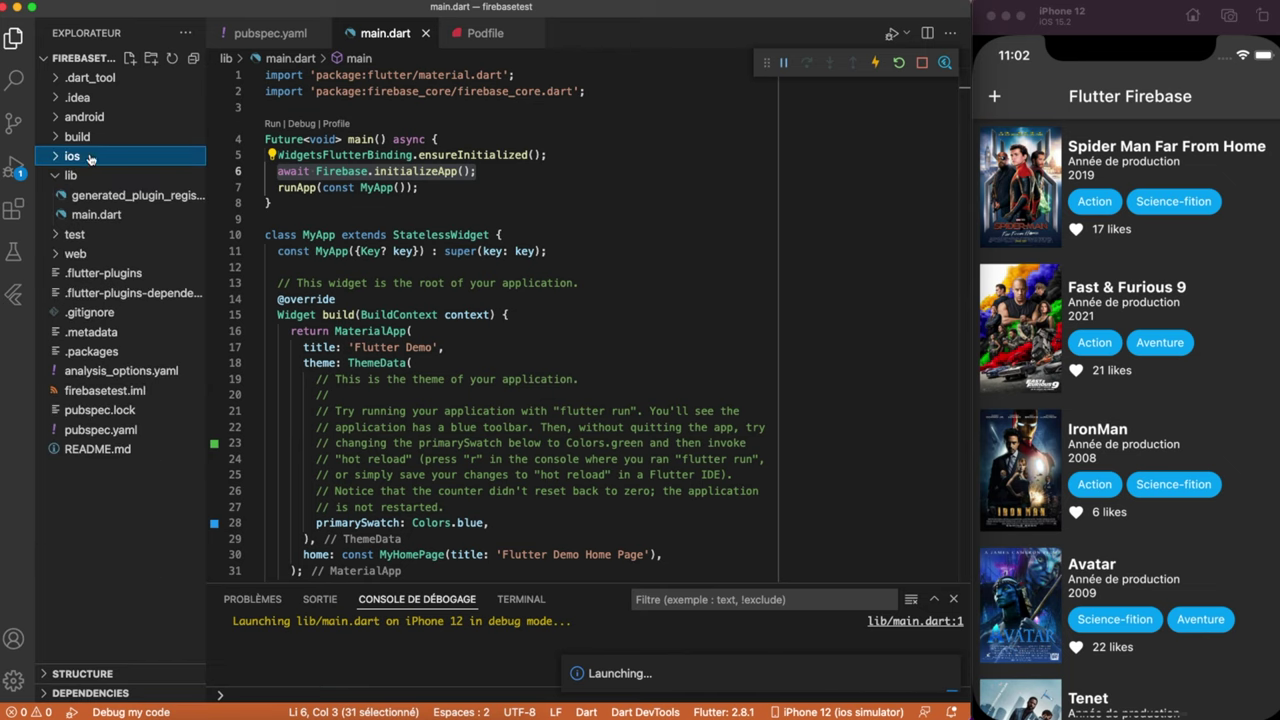
click(628, 340)
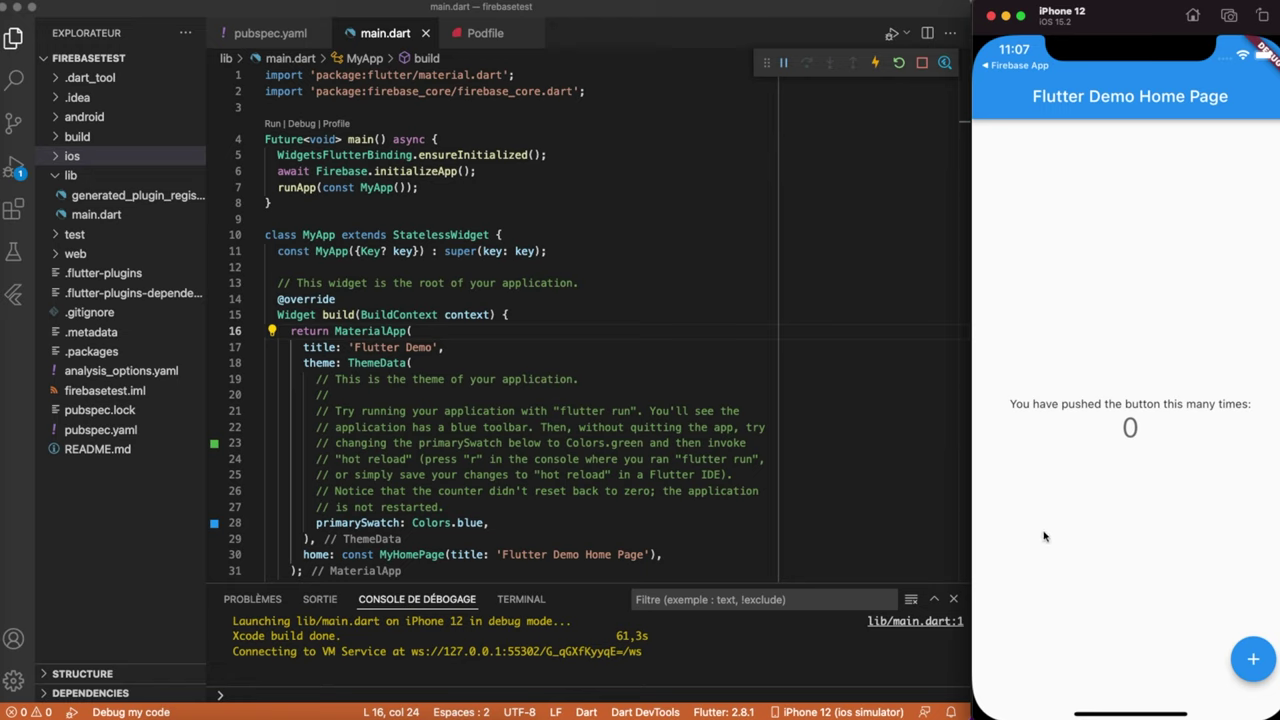
Step: Test the running demo app by incrementing its counter four times, and highlight initializeApp in main.dart
click(1263, 657)
click(1263, 657)
click(1263, 657)
click(1263, 657)
click(410, 331)
double_click(395, 172)
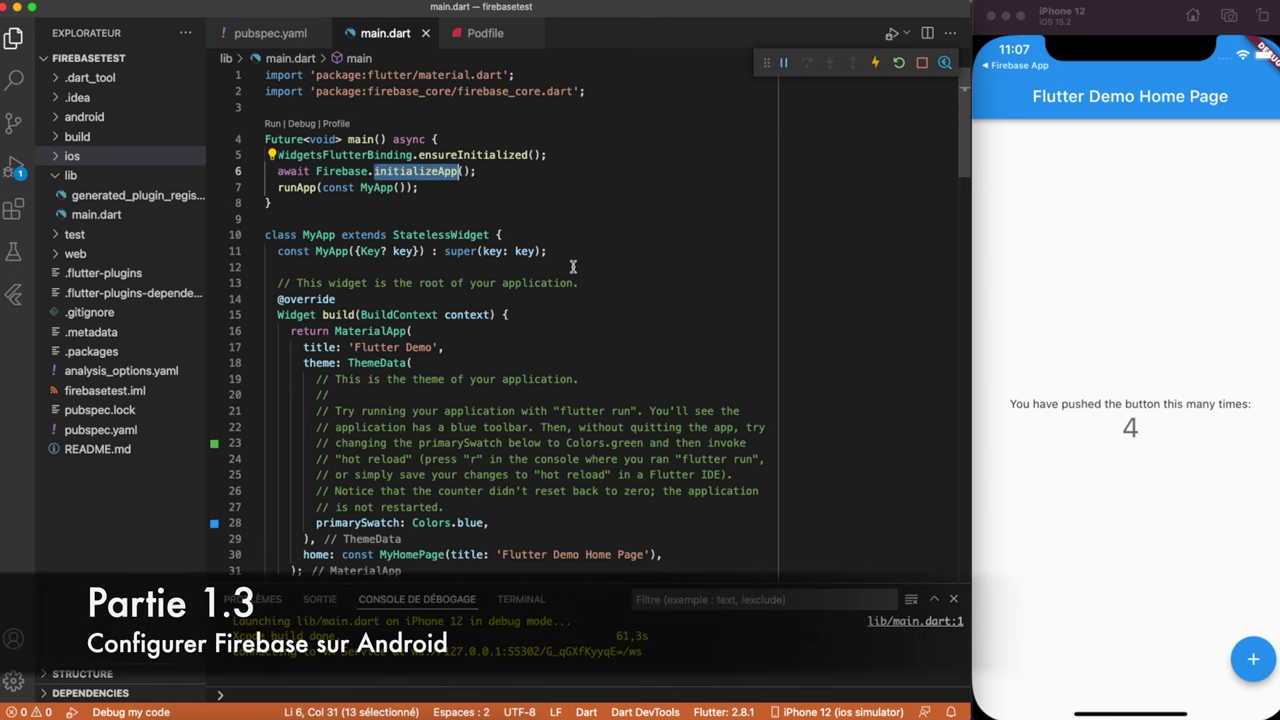
Step: Switch to the Firebase console and start adding an Android app to the Test Firebase project
click(288, 710)
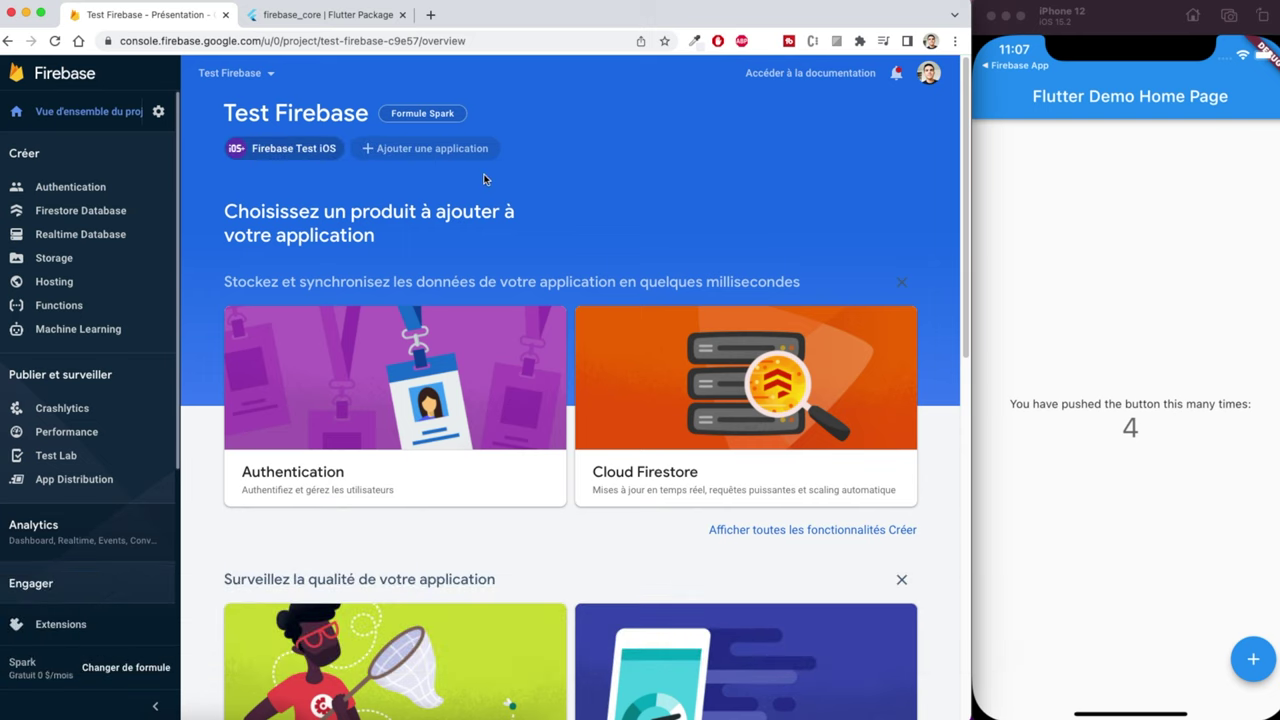
click(395, 150)
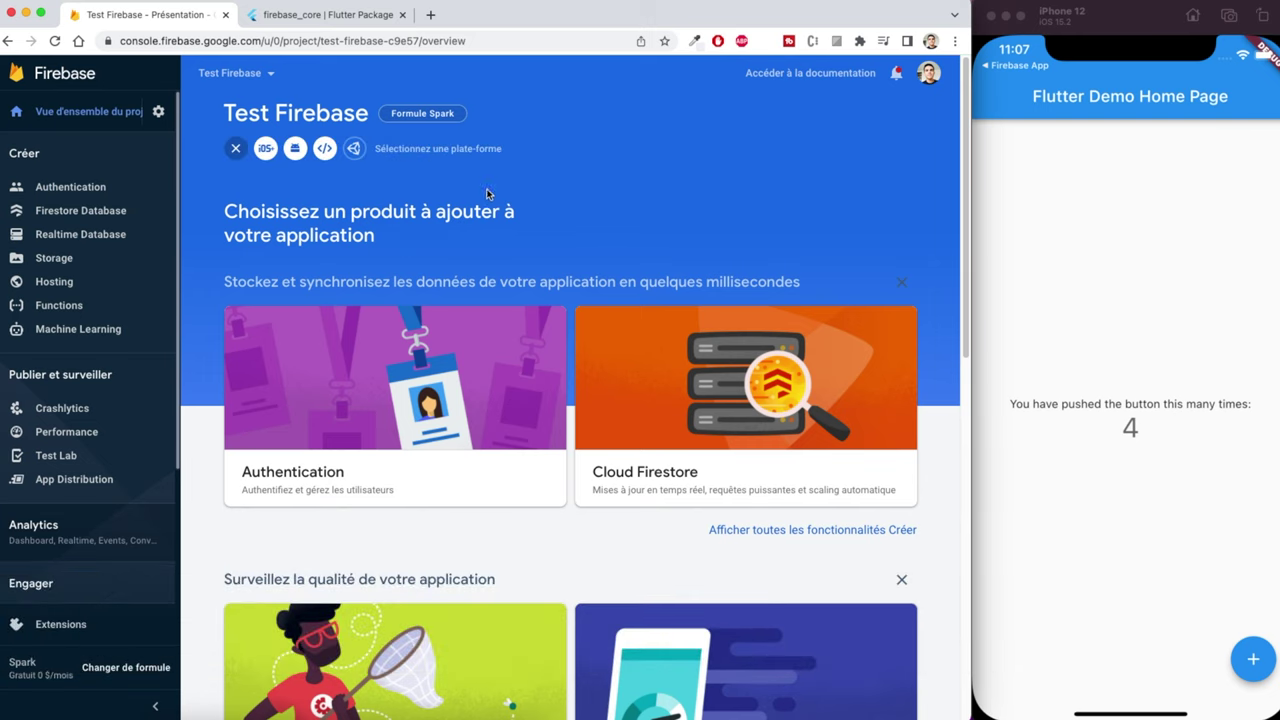
click(294, 148)
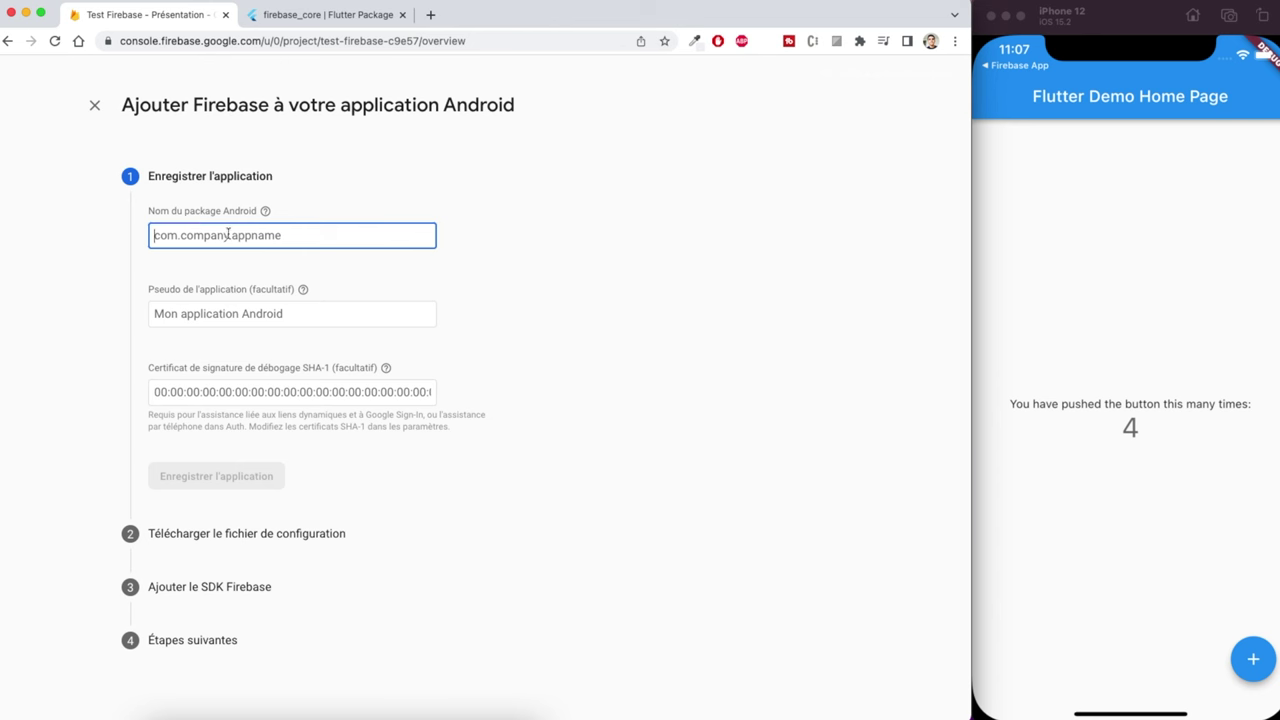
Step: Return to Visual Studio Code, expand the android folder and start the Pixel 5 mobile emulator as the target device
click(333, 710)
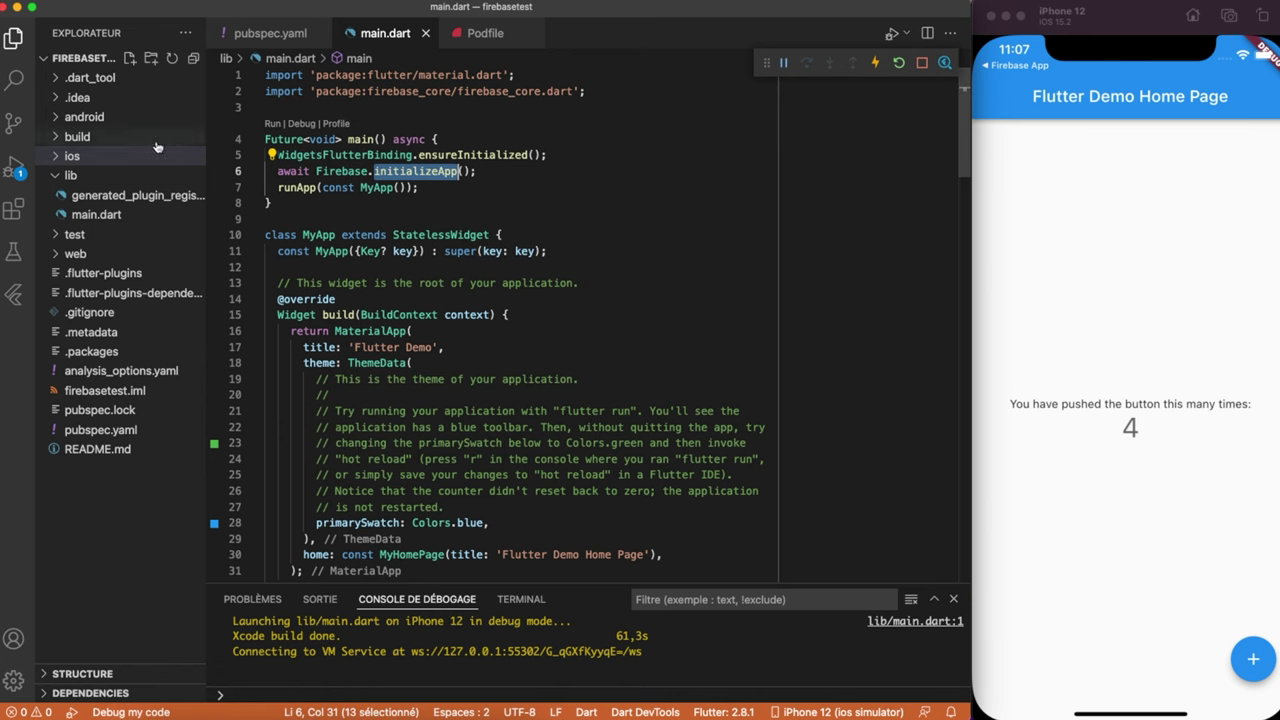
click(99, 117)
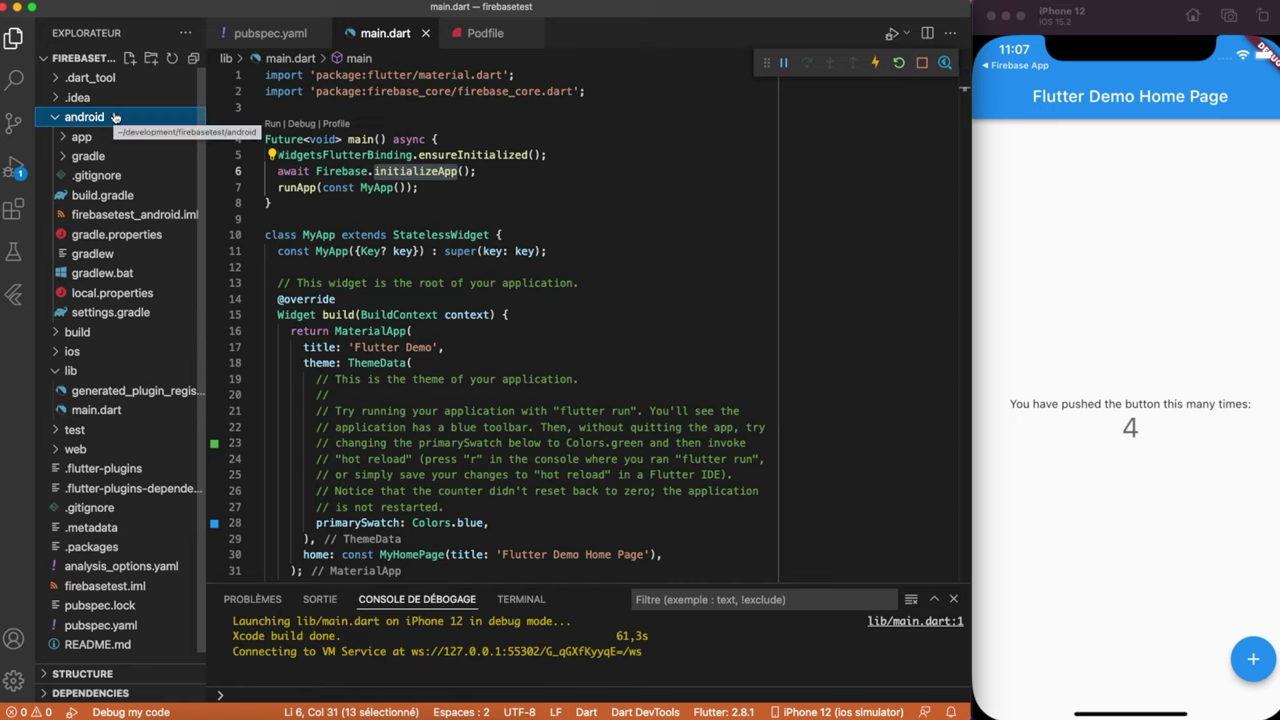
click(838, 712)
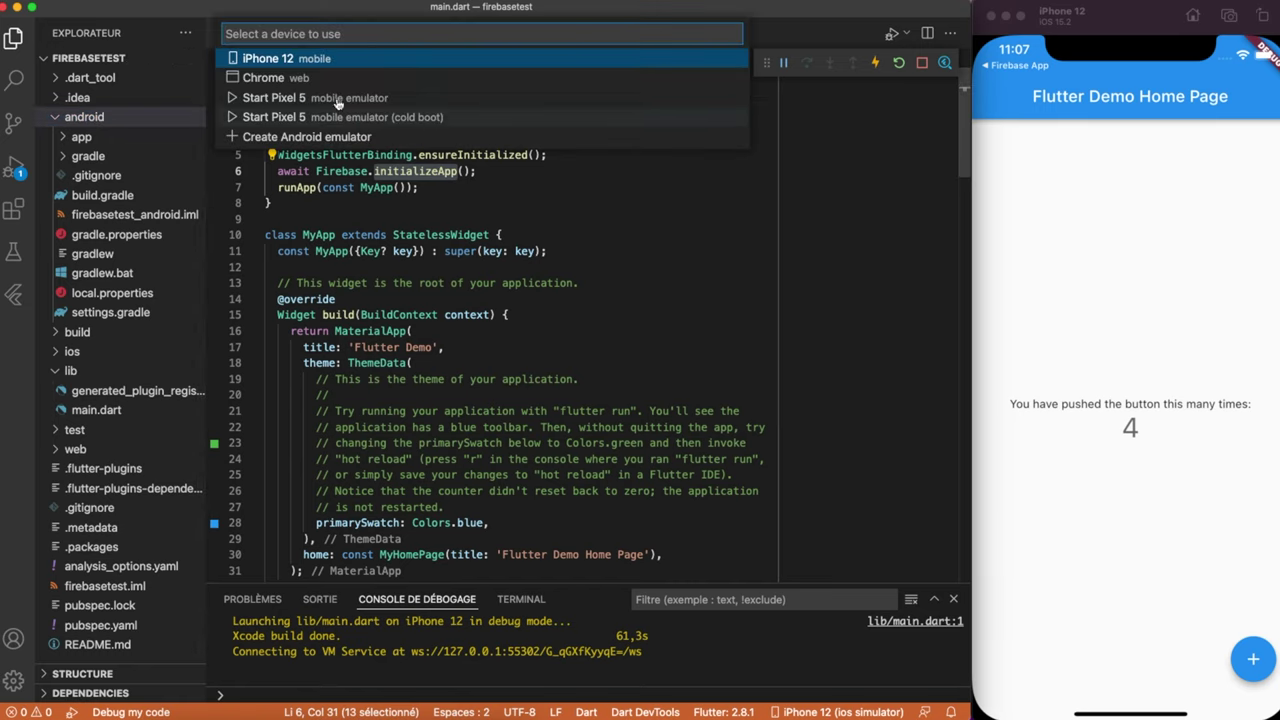
click(332, 97)
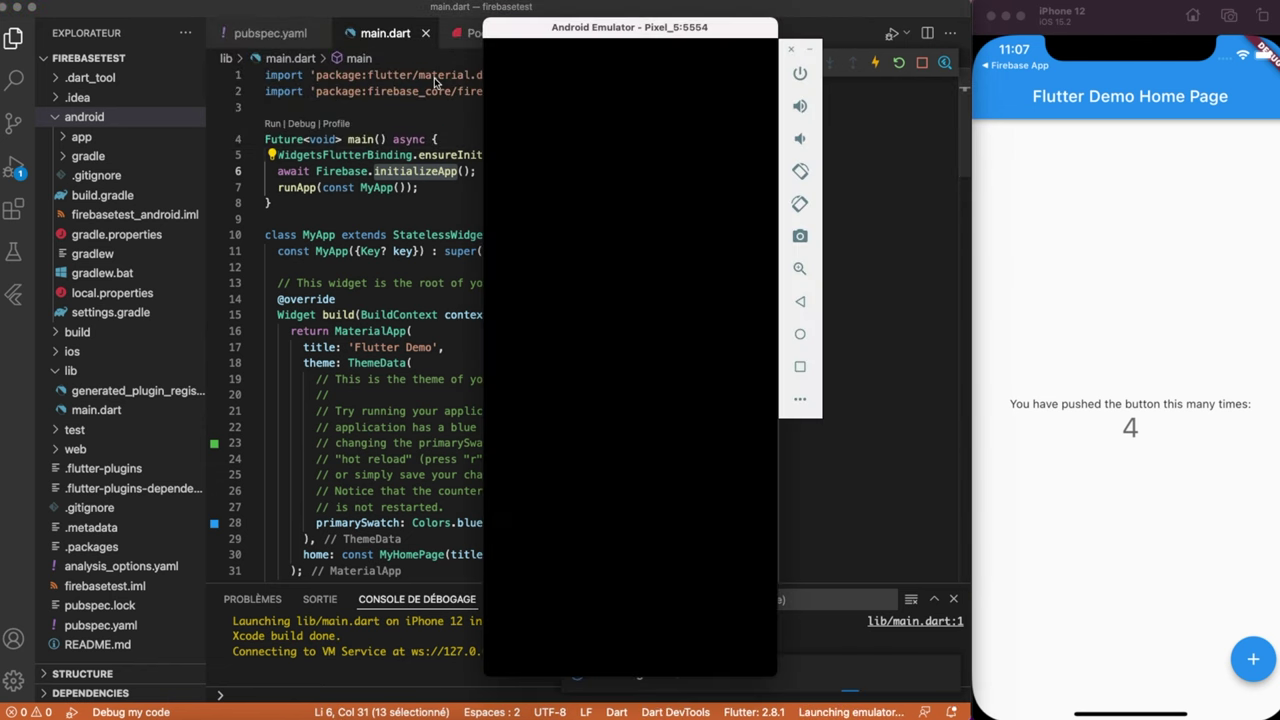
click(330, 202)
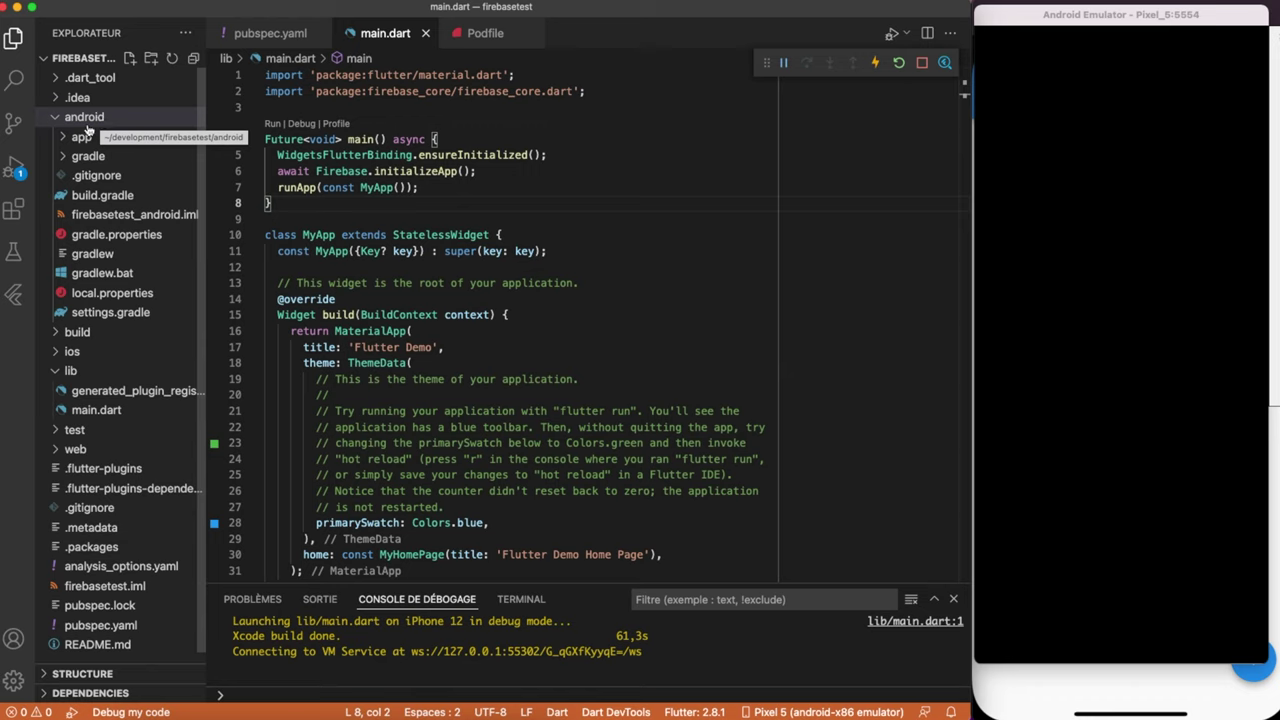
Step: Copy the package name com.example.firebasetest from android/app/src/main/AndroidManifest.xml into the Android package name field of Firebase's registration form
click(84, 137)
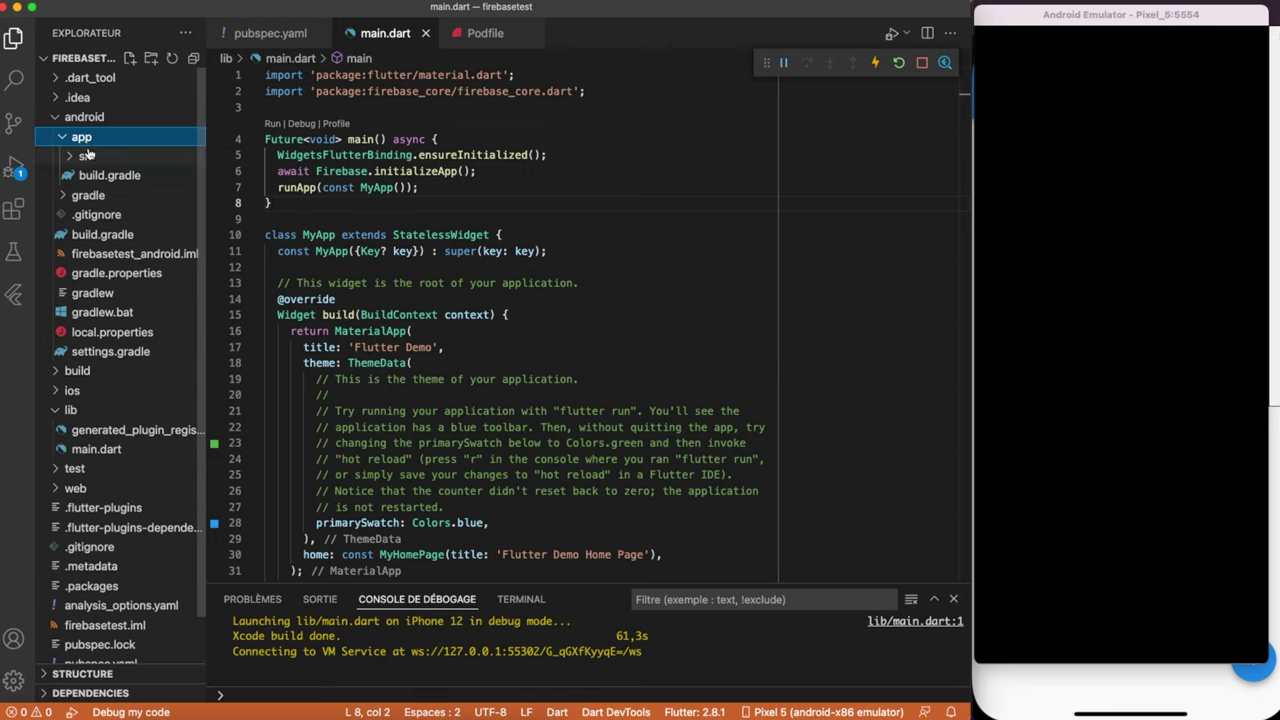
click(87, 157)
click(110, 199)
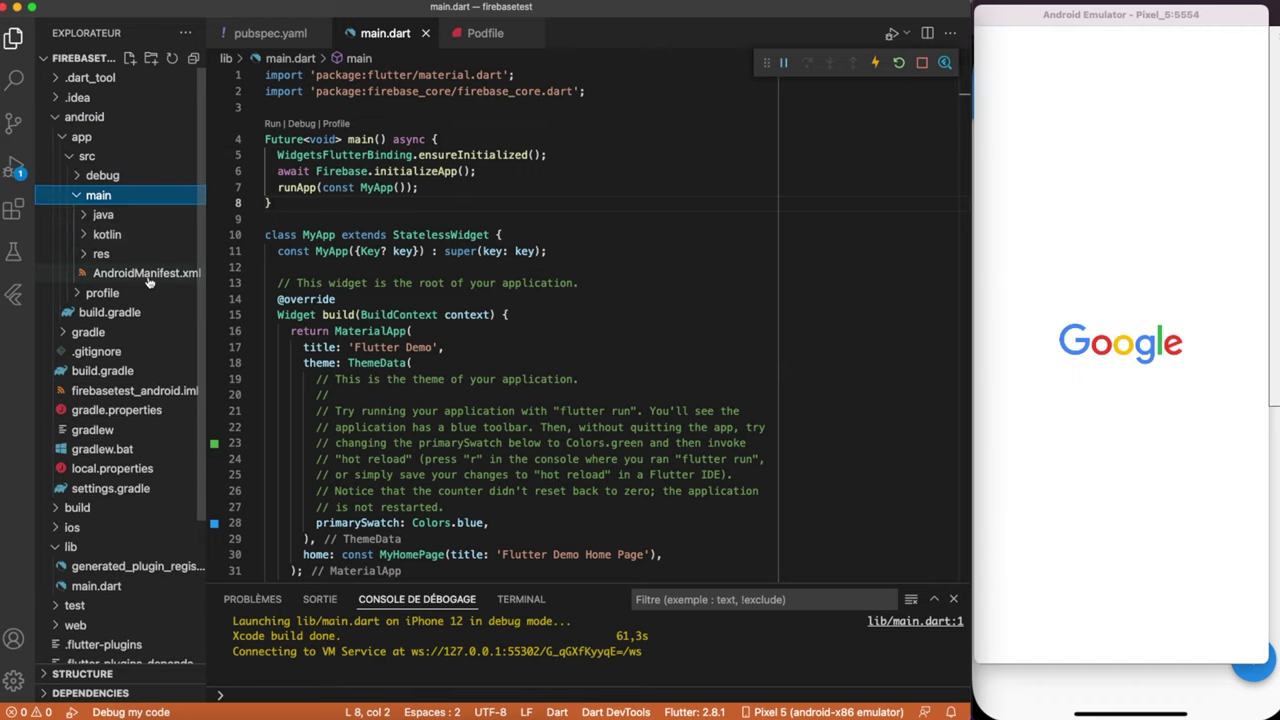
click(147, 277)
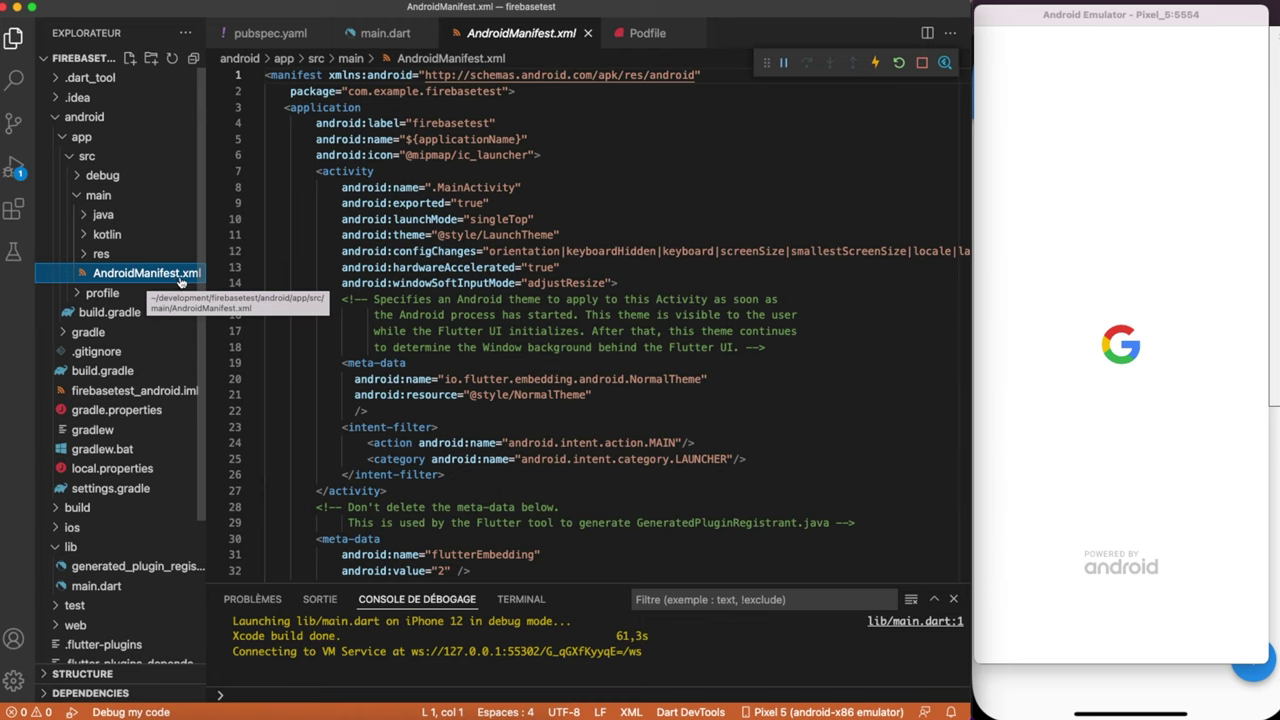
drag(348, 91, 407, 91)
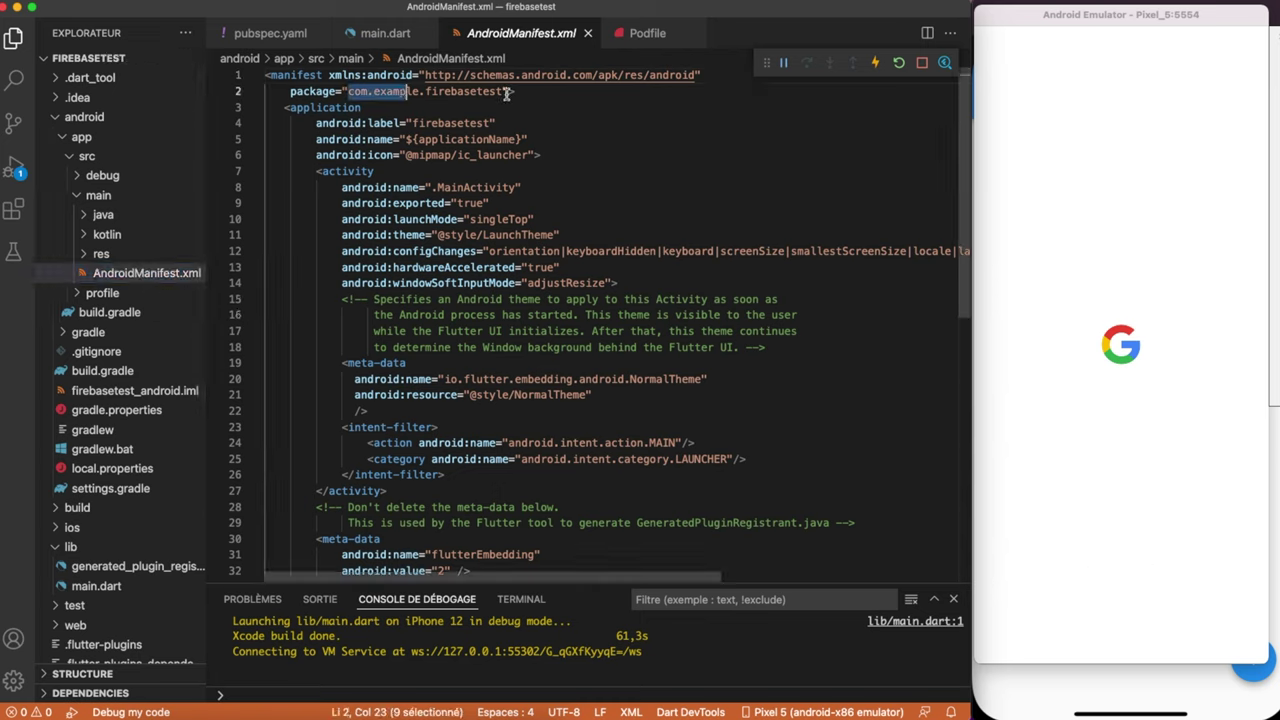
drag(507, 91, 502, 92)
key(super+c)
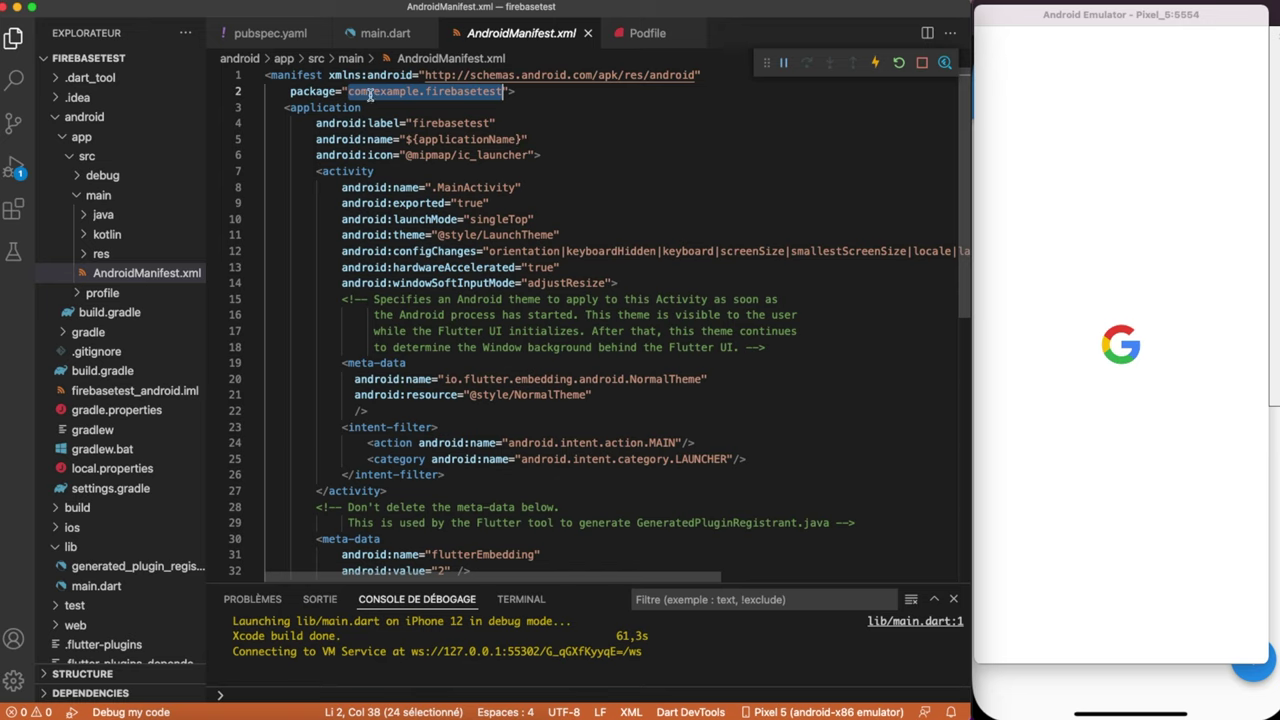
click(268, 716)
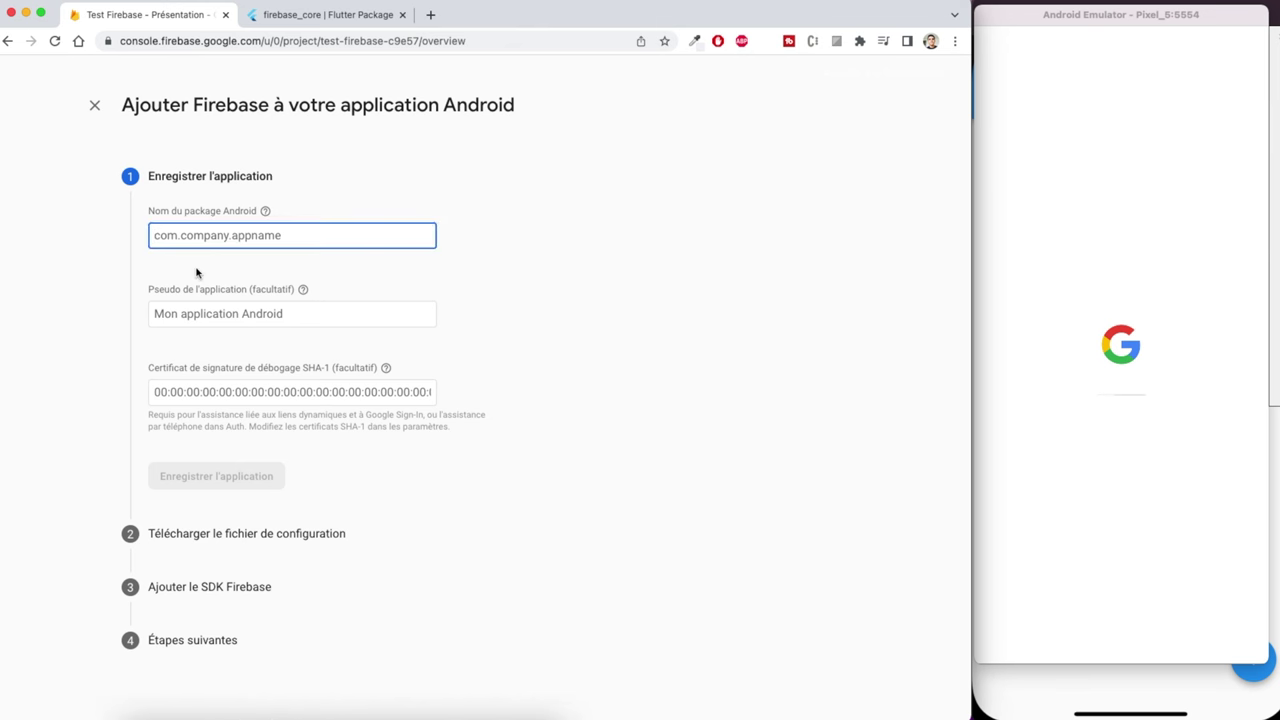
key(super+v)
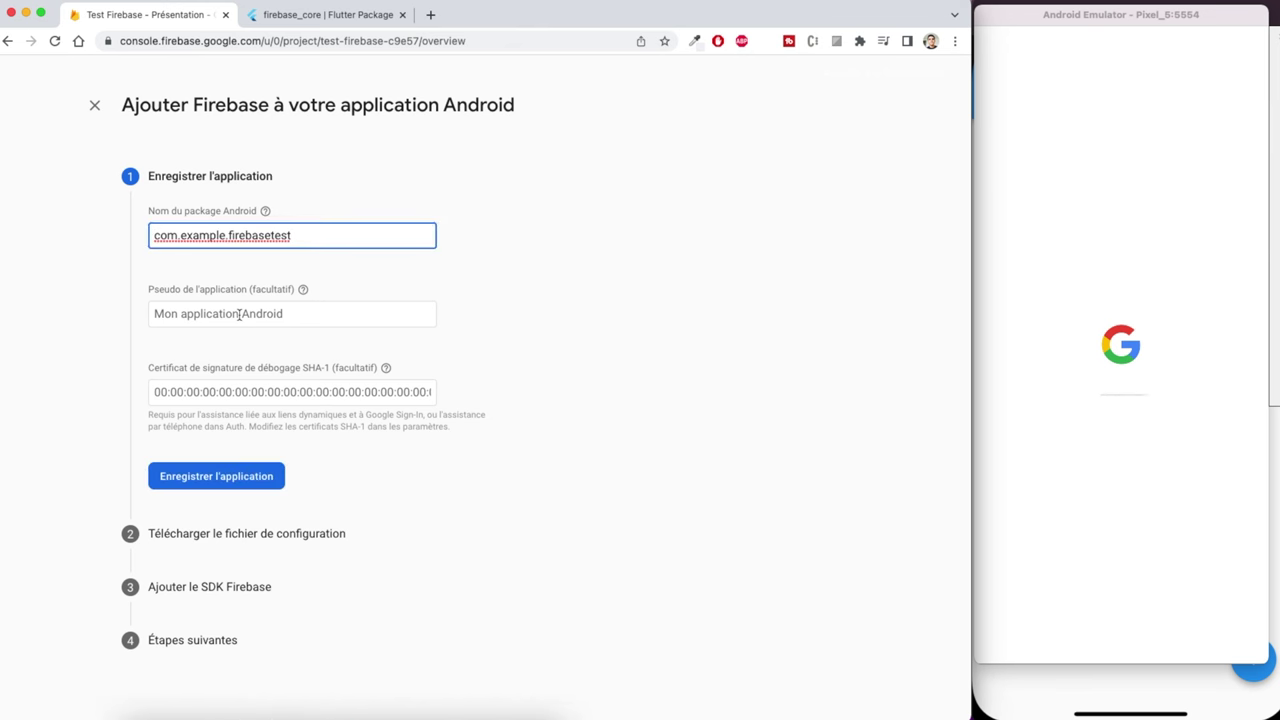
Step: Set the app nickname to Firebase Test Android and register the Android app
click(239, 314)
text(Fire)
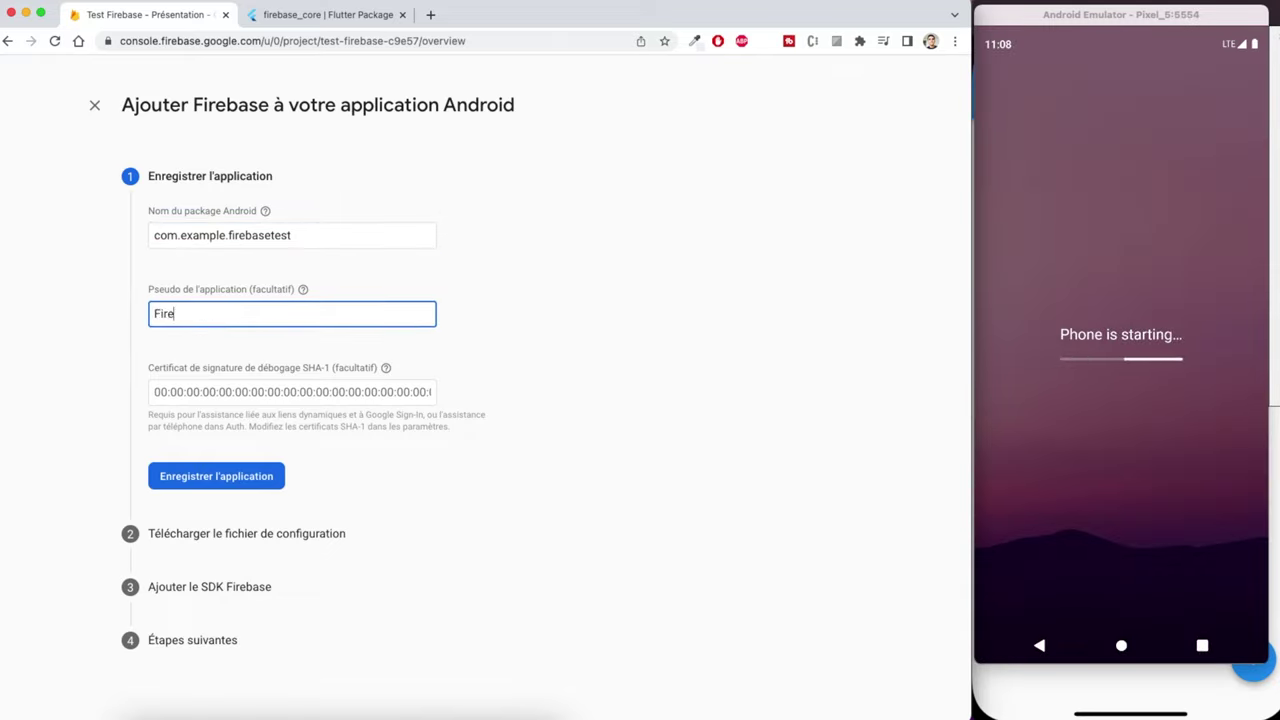
text(base Test Android)
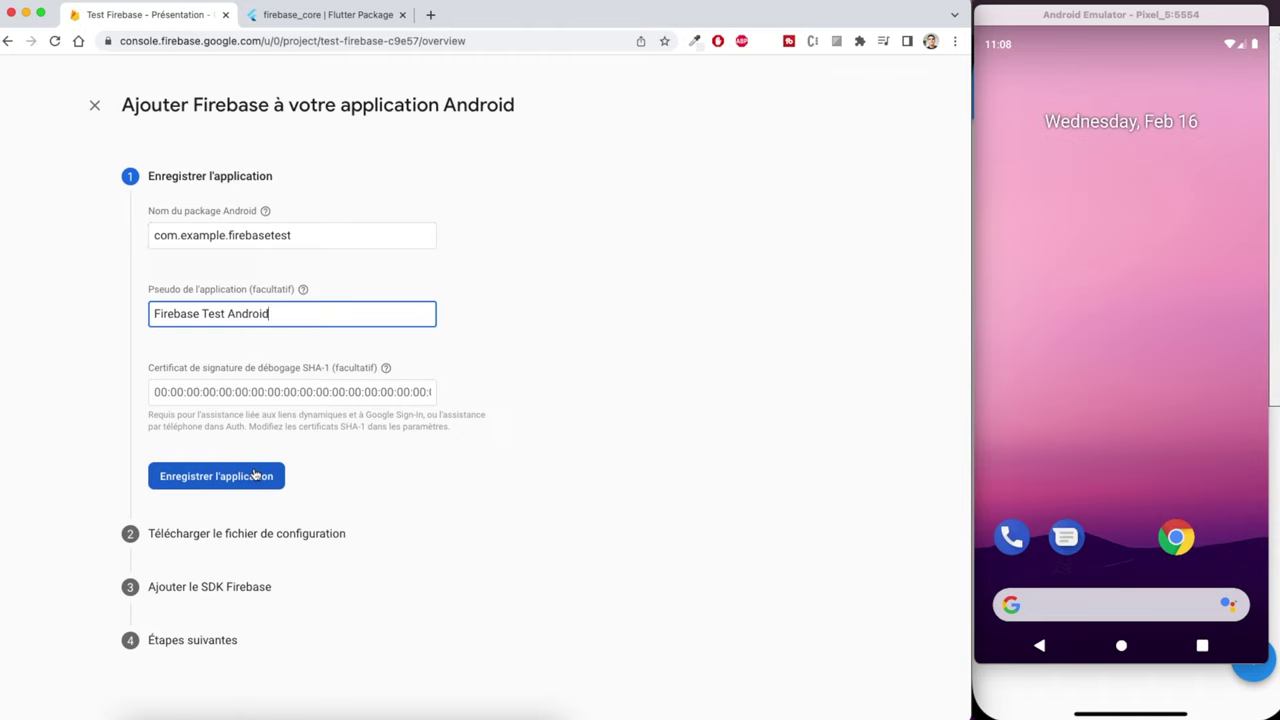
click(258, 480)
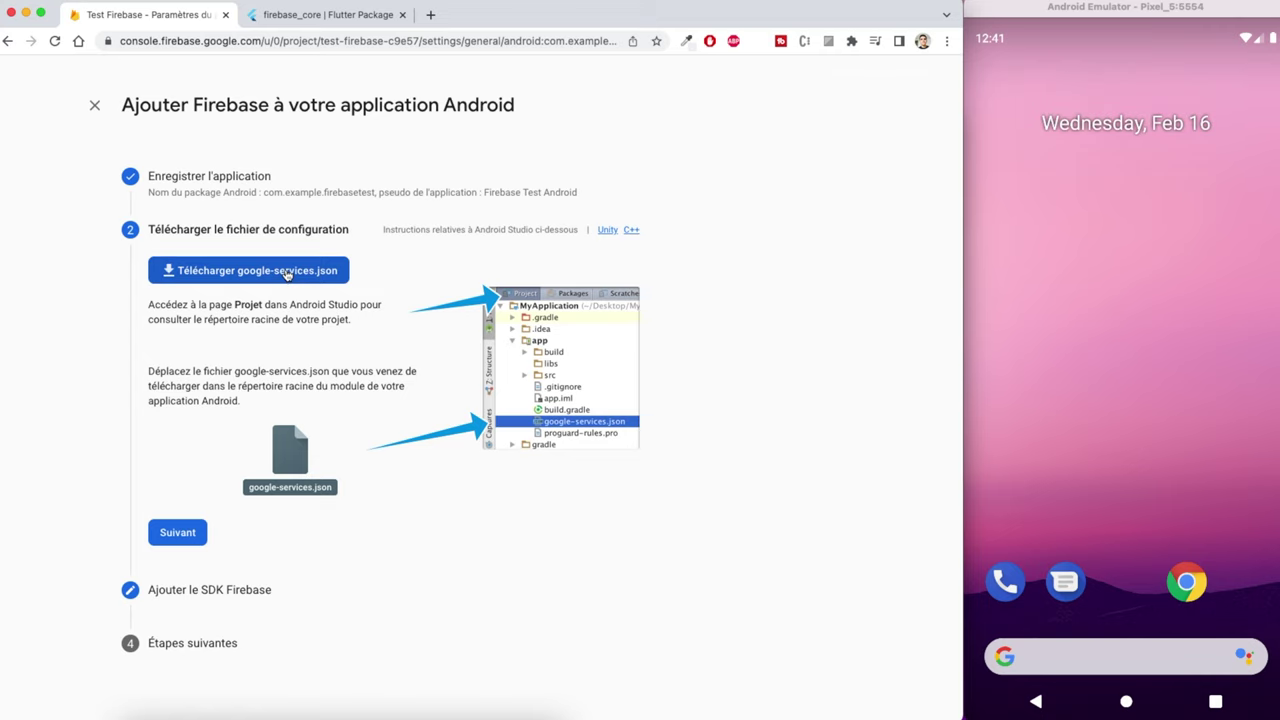
Step: Download google-services.json and save it in the project's firebasetest/android/app folder
click(287, 272)
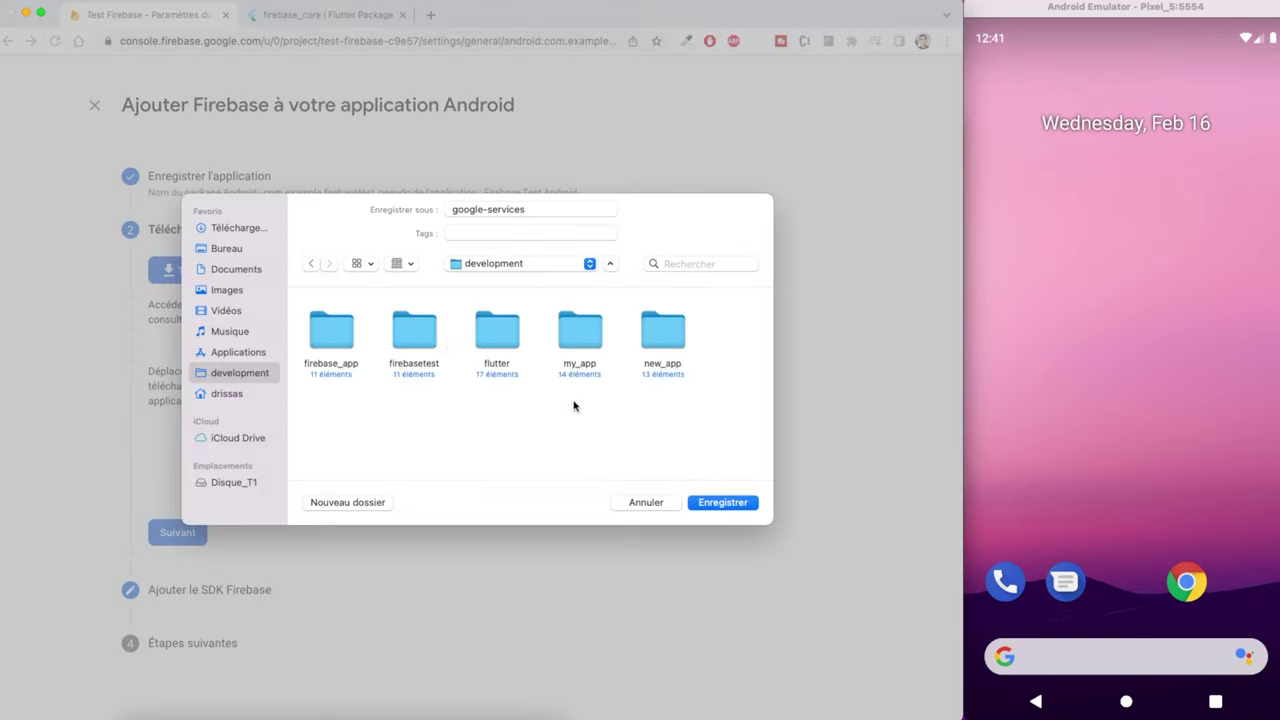
click(411, 328)
double_click(411, 328)
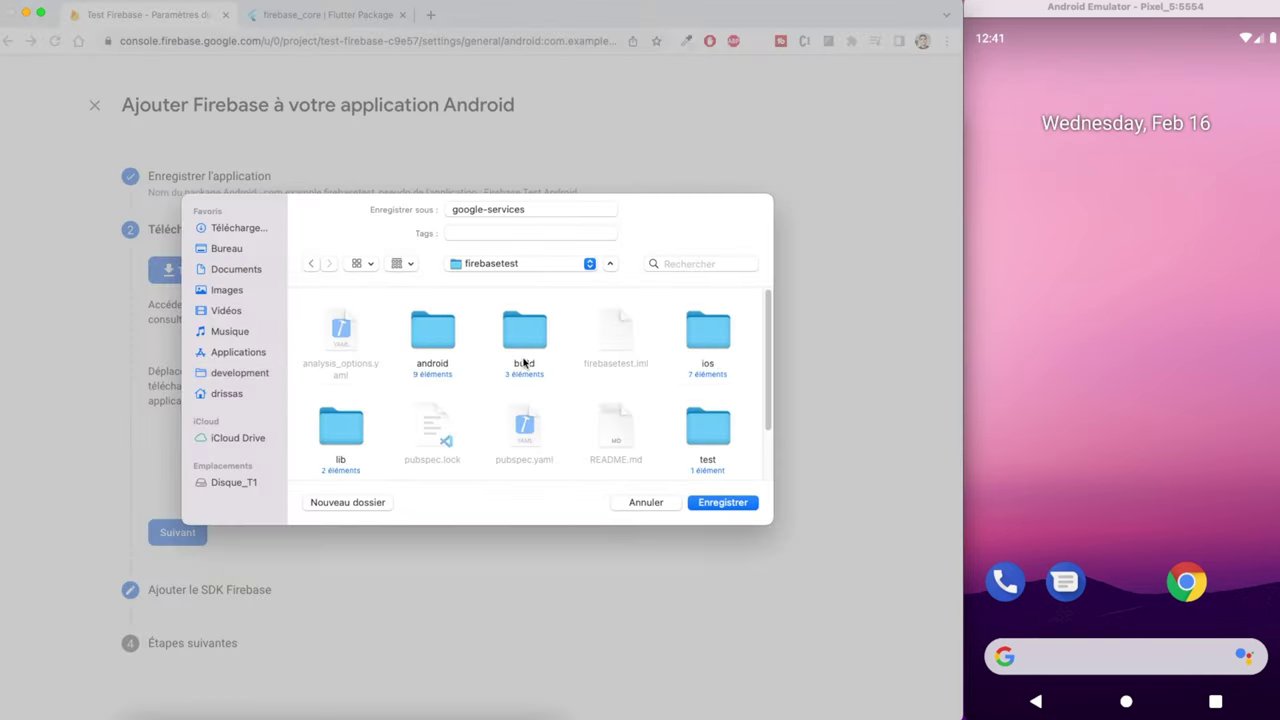
double_click(442, 330)
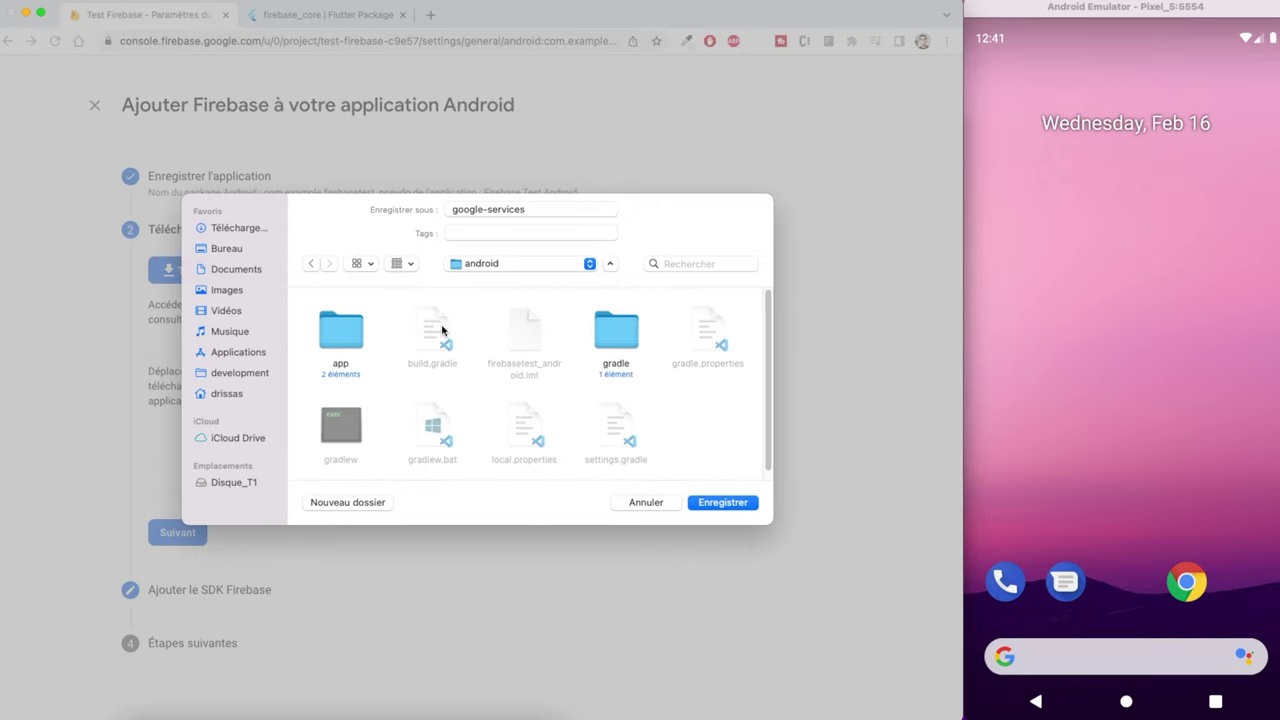
double_click(356, 331)
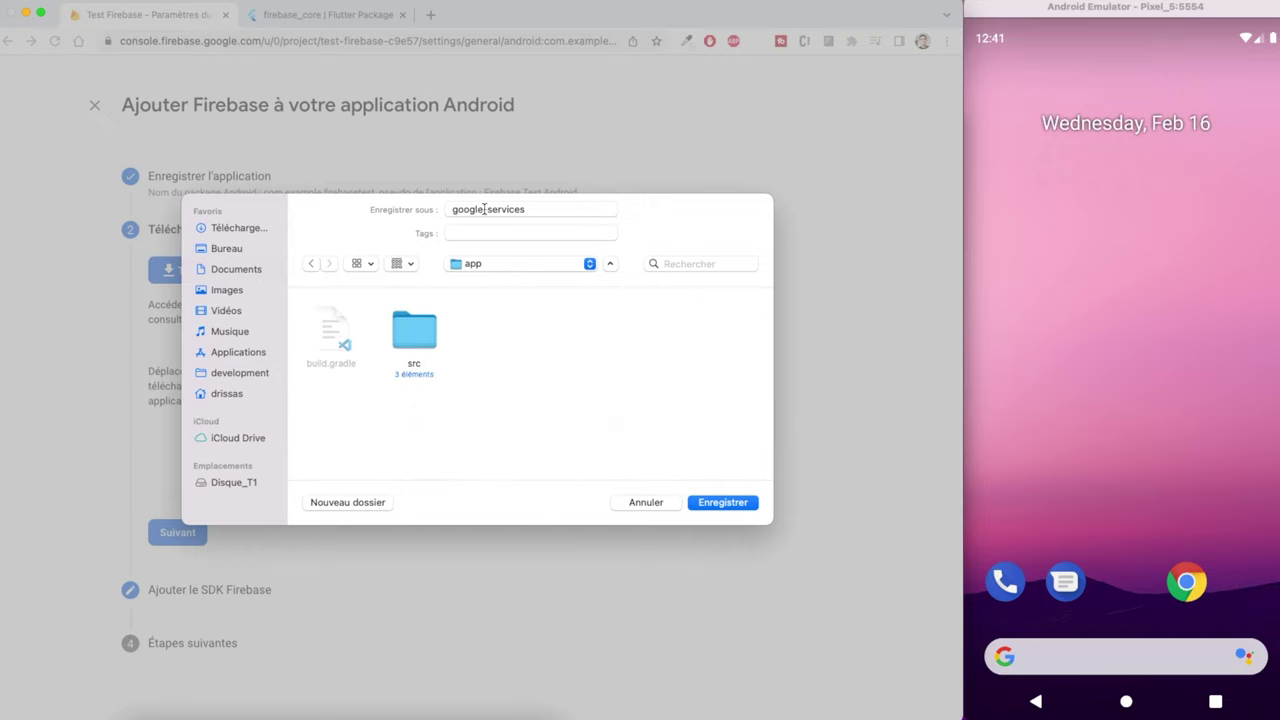
click(718, 503)
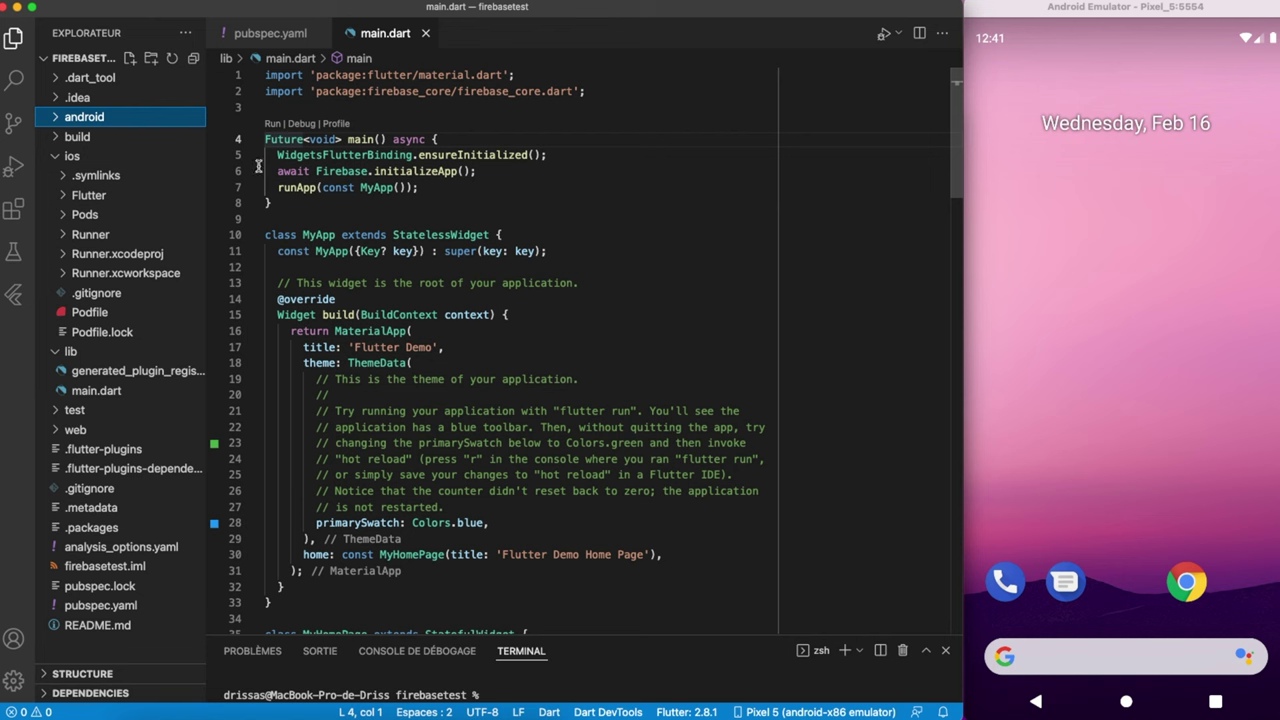
Step: Switch to Visual Studio Code, set compileSdkVersion to 21 in android/app/build.gradle and save the file
click(160, 156)
click(80, 118)
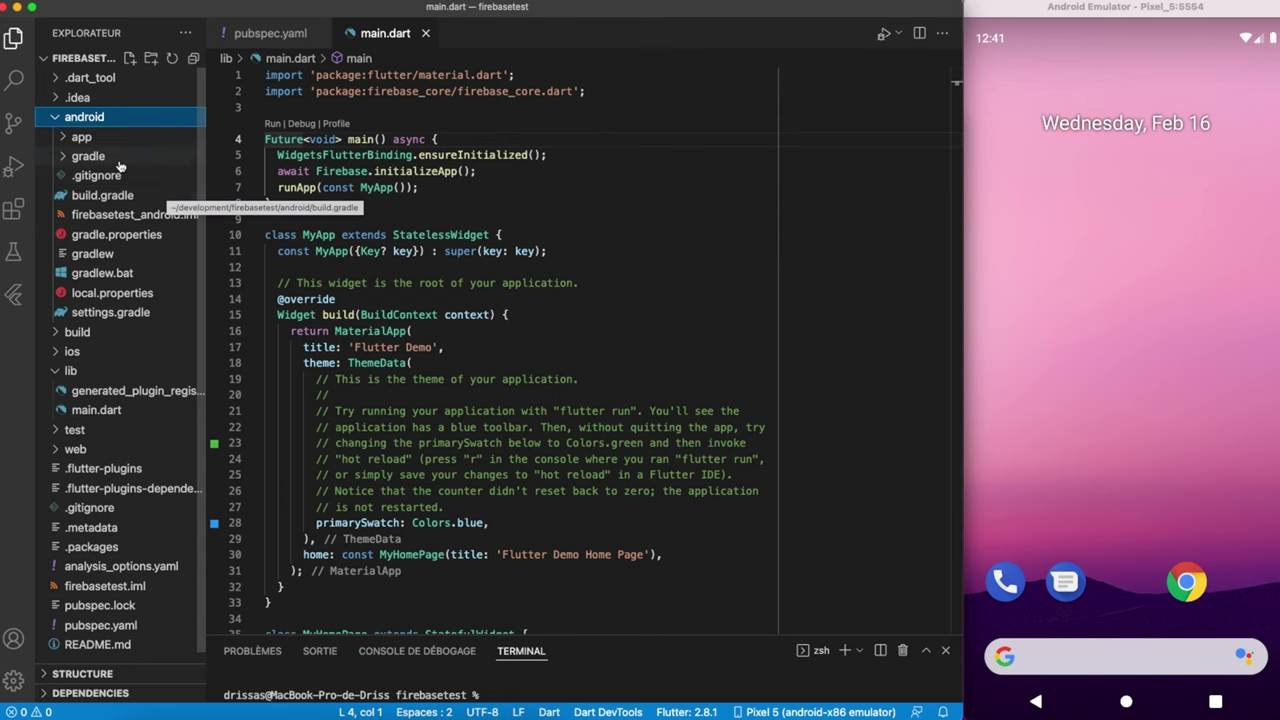
click(100, 140)
click(110, 175)
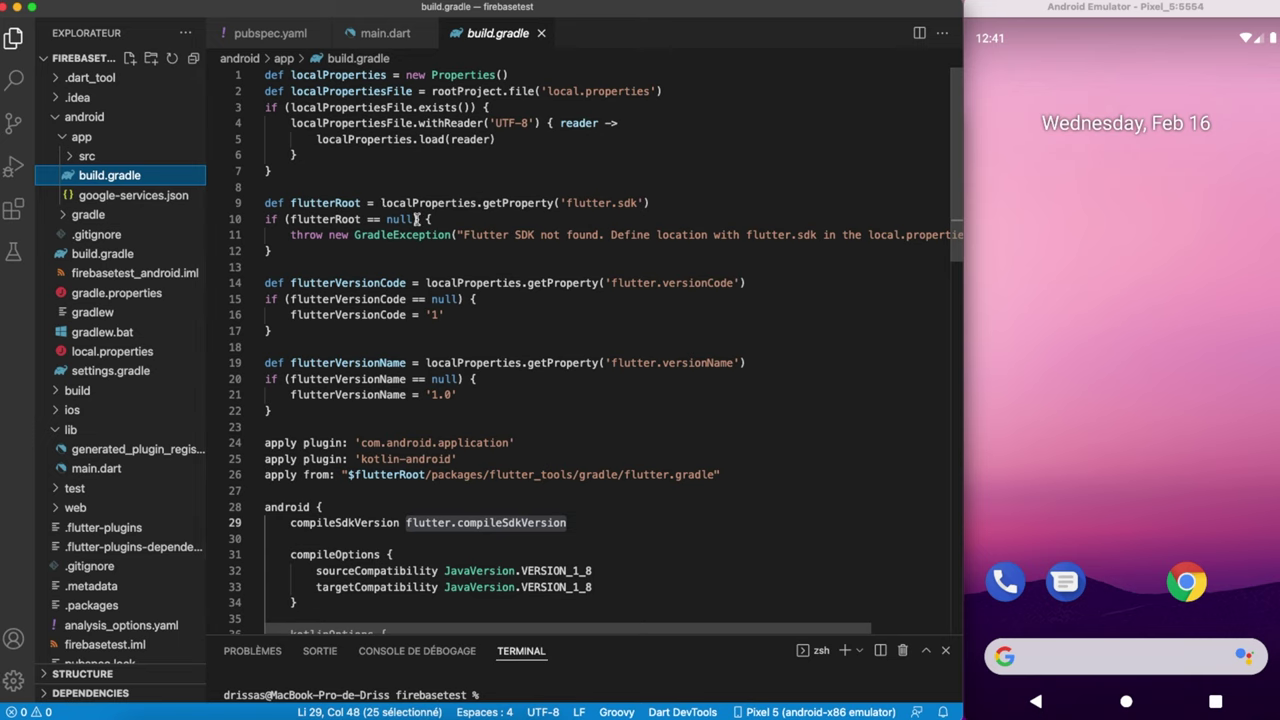
scroll(416, 219, down, 3)
click(437, 436)
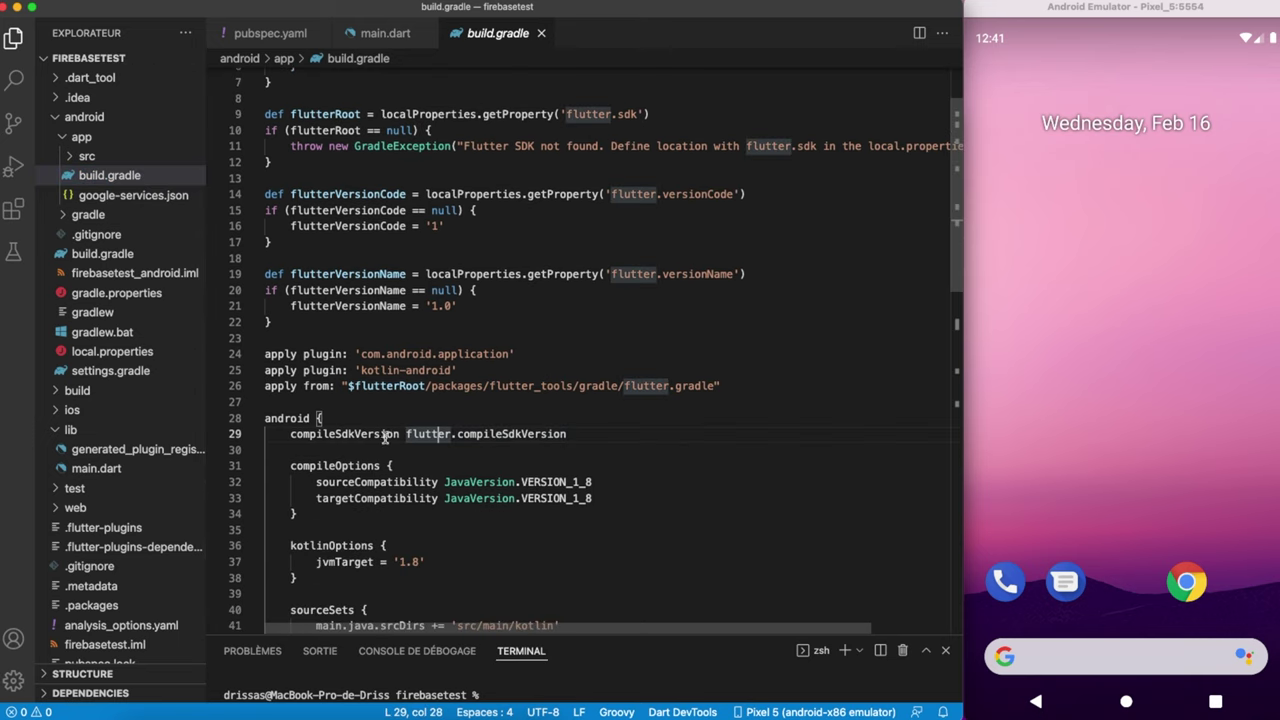
drag(406, 436, 568, 436)
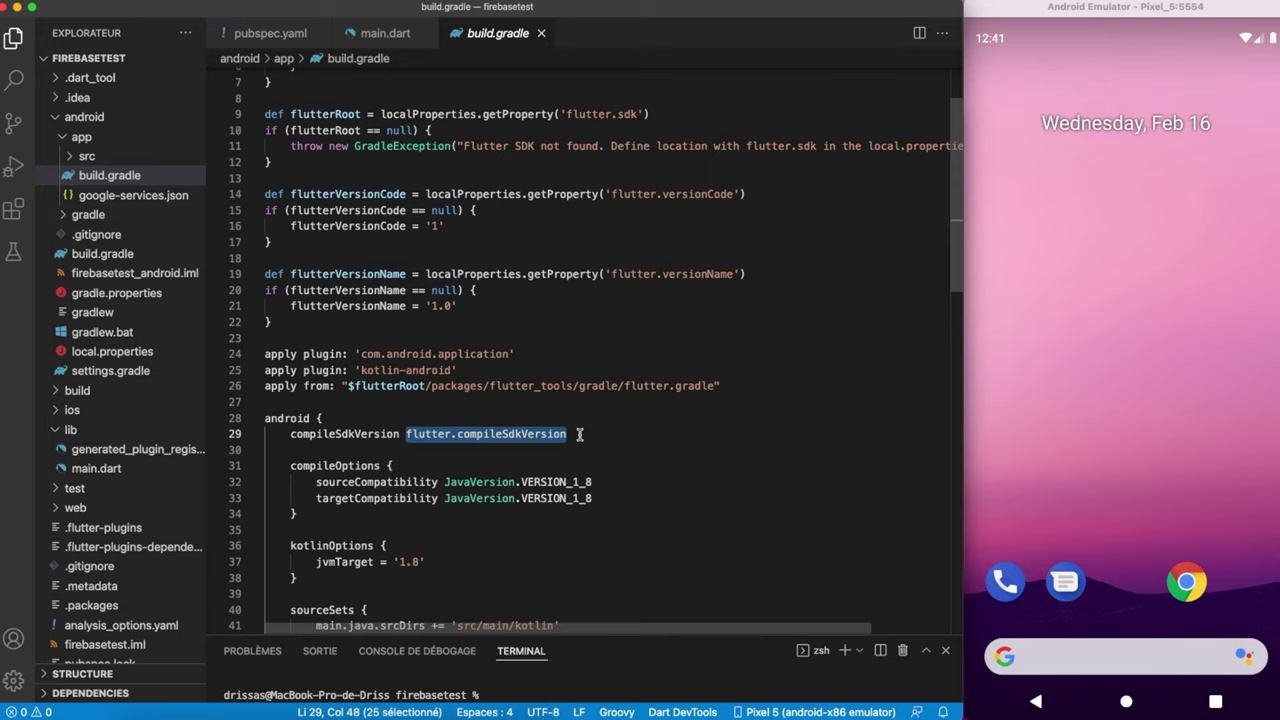
text(21)
key(super+s)
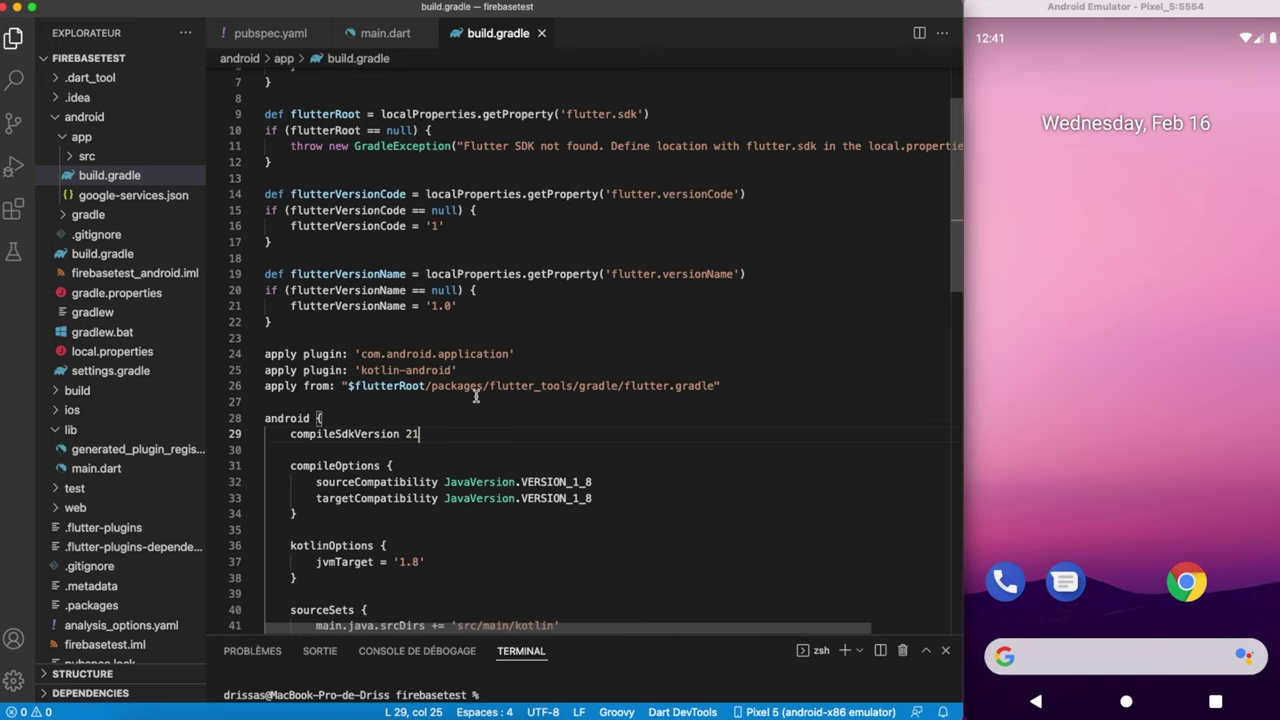
Step: Add the line apply plugin: 'com.google.gms.google-services' at the end of android/app/build.gradle and save it
click(640, 513)
scroll(635, 513, down, 5)
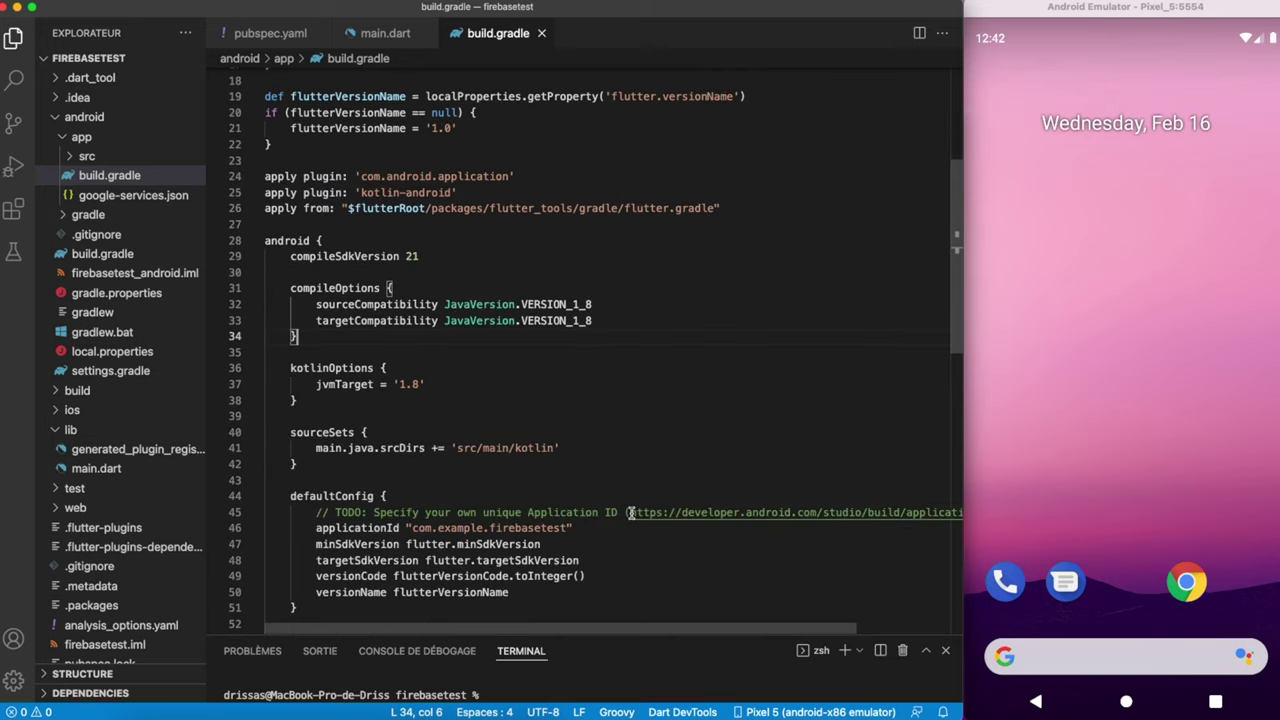
scroll(631, 513, down, 8)
scroll(615, 505, up, 10)
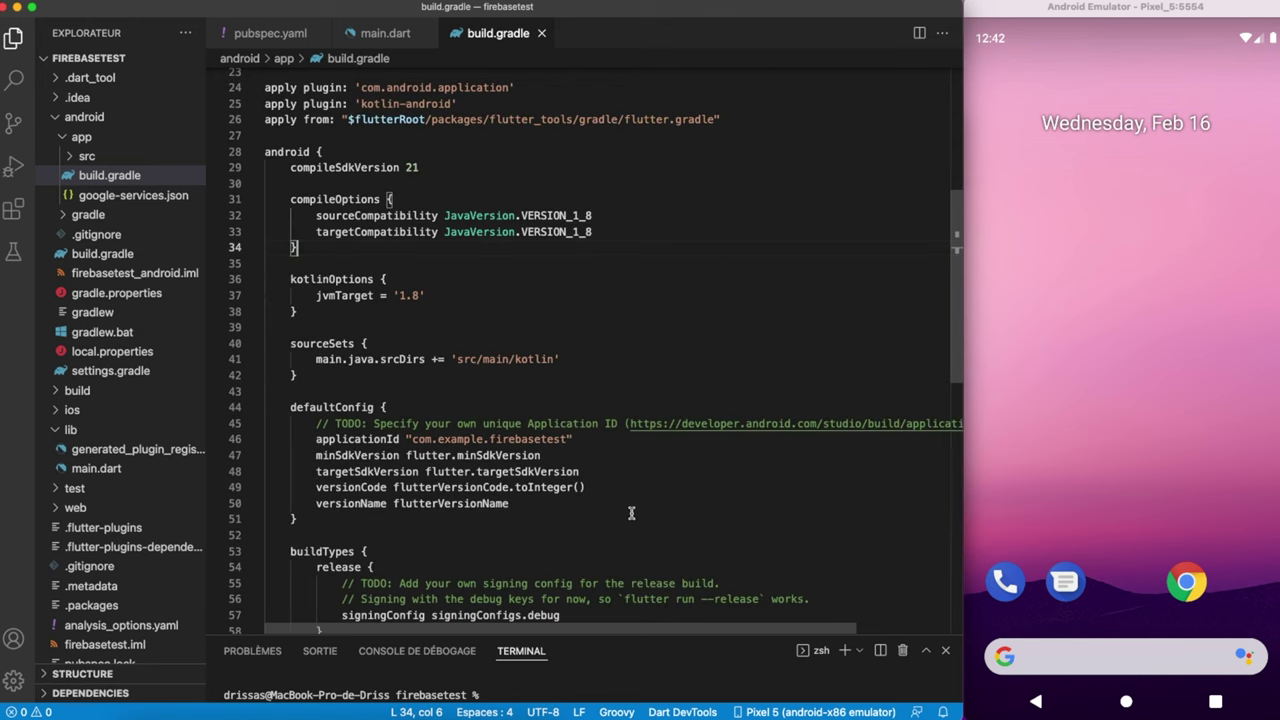
drag(290, 256, 422, 257)
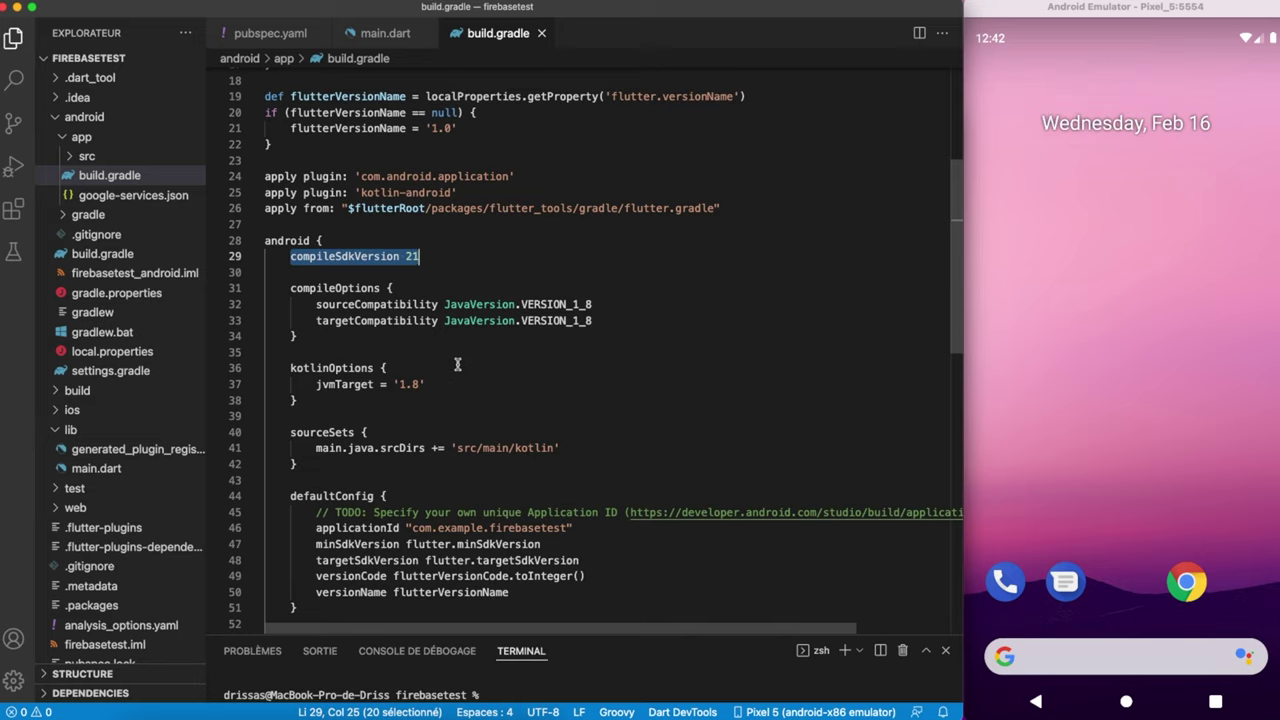
scroll(445, 362, down, 15)
scroll(404, 294, up, 2)
click(323, 226)
key(Return)
text(apply plugin: 'com.google.gms.google-services')
key(super+s)
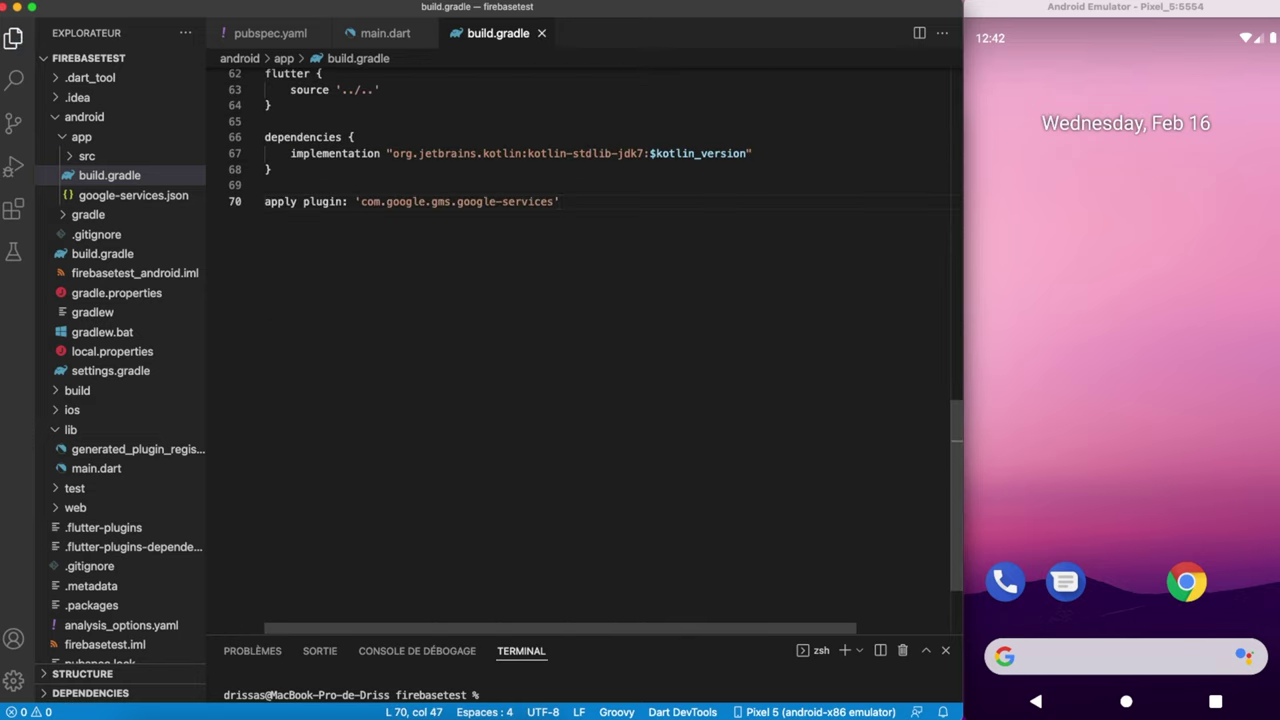
scroll(366, 252, up, 5)
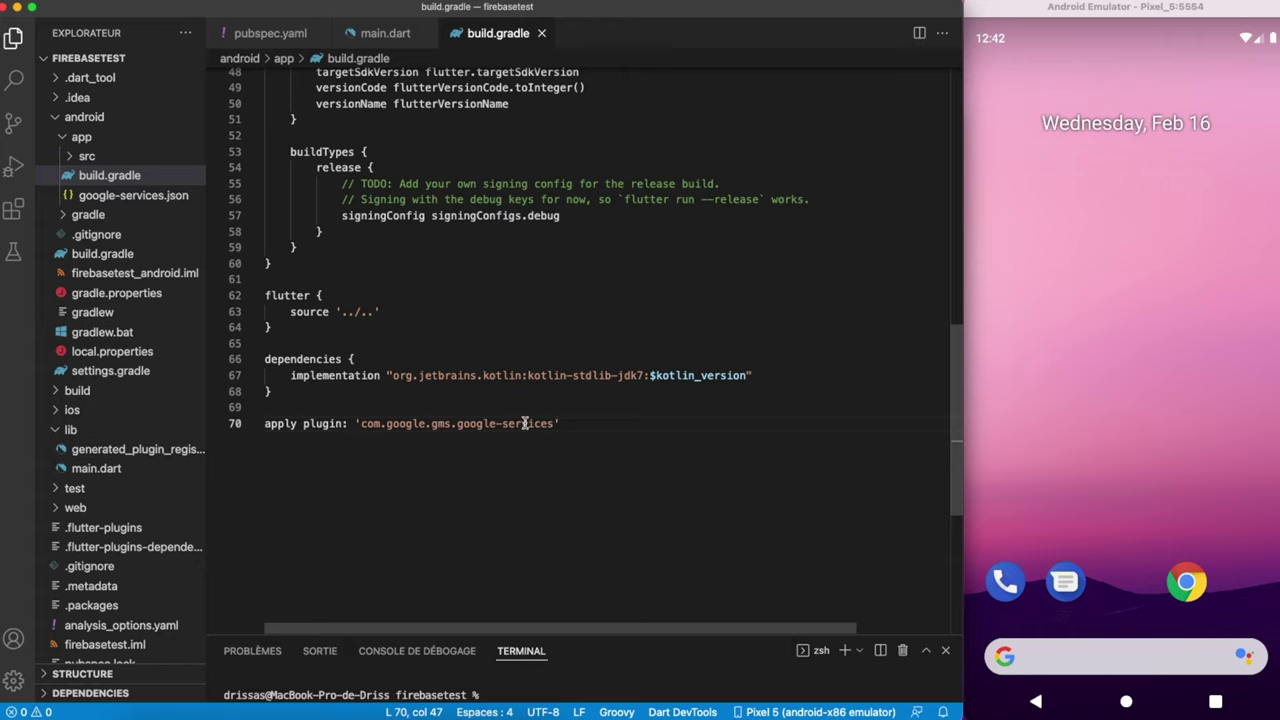
click(340, 296)
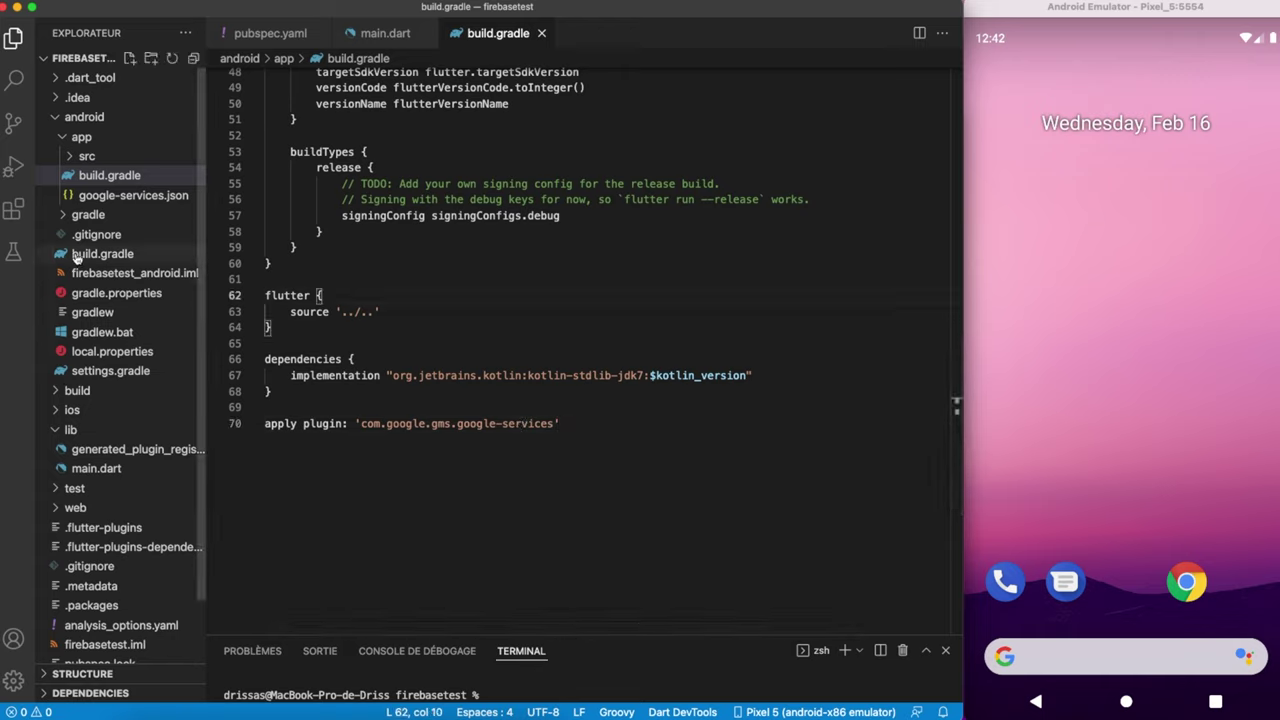
Step: Add classpath 'com.google.gms:google-services:4.3.10' to the buildscript dependencies in android/build.gradle, directly below the Android Gradle classpath, and save
click(80, 138)
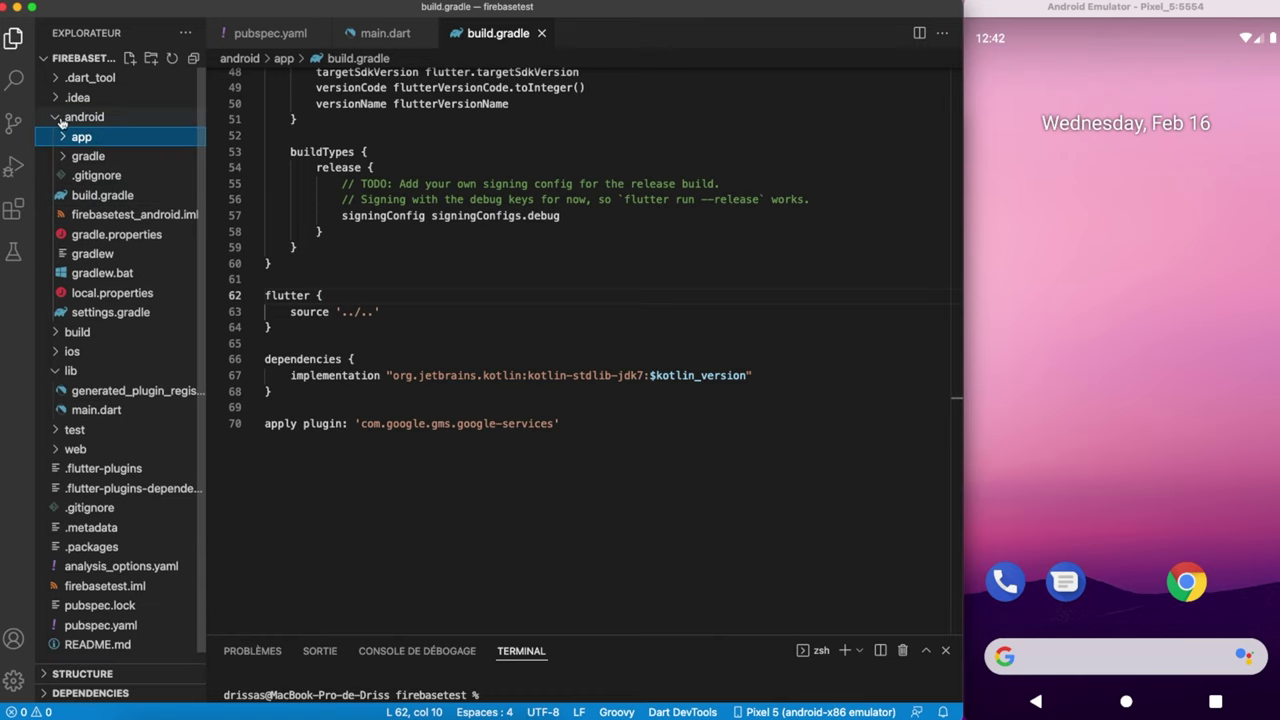
click(88, 196)
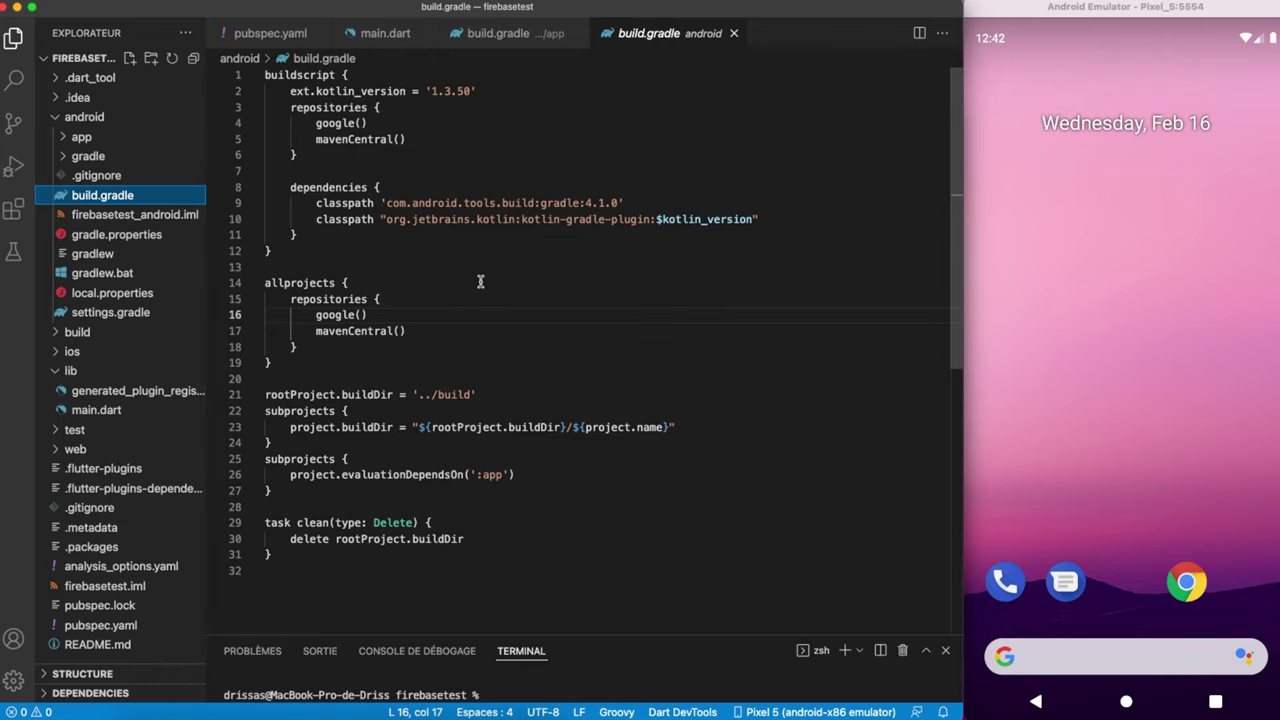
click(648, 204)
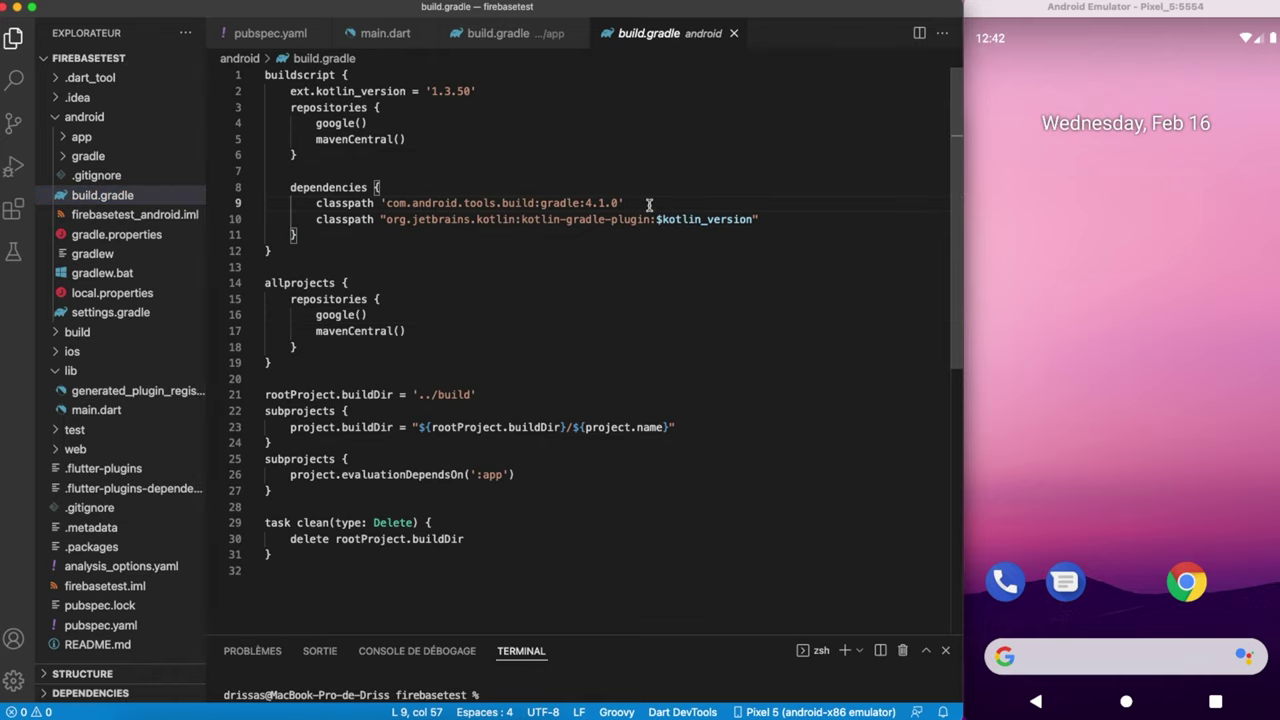
key(Return)
key(Return)
text(classpath 'com.google.gms:google-services:4.3.10')
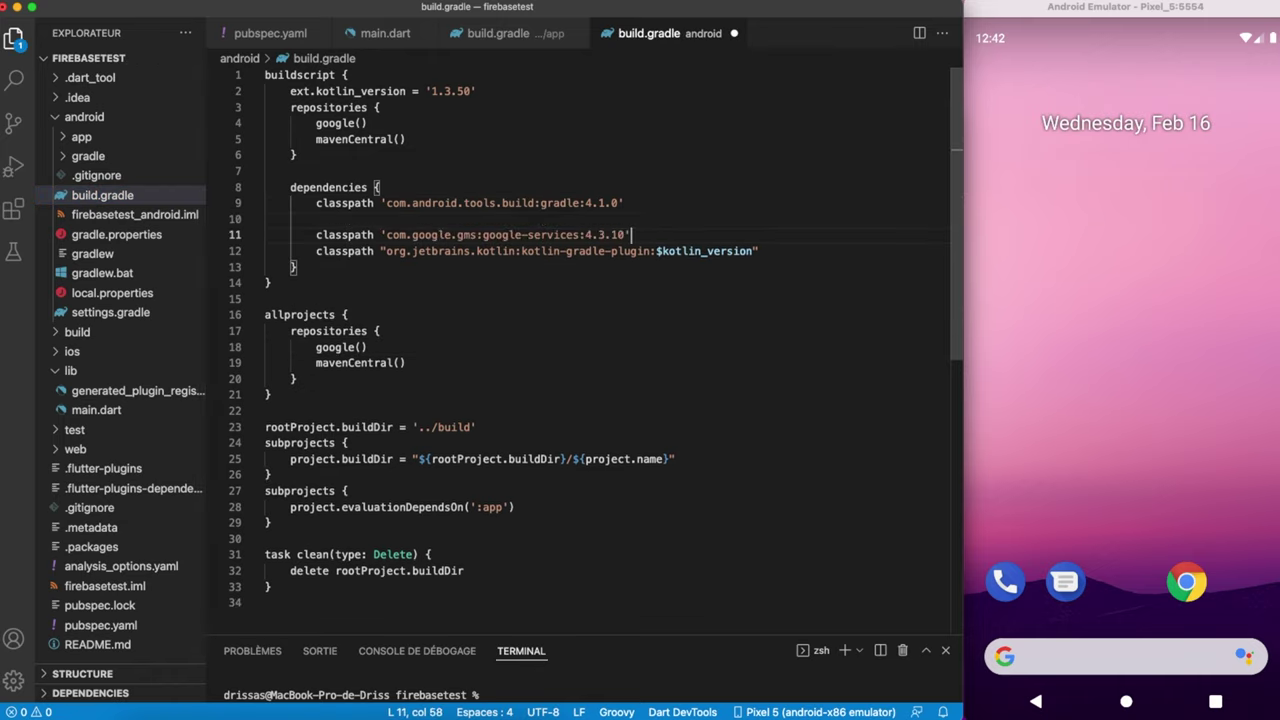
click(622, 217)
key(BackSpace)
key(super+s)
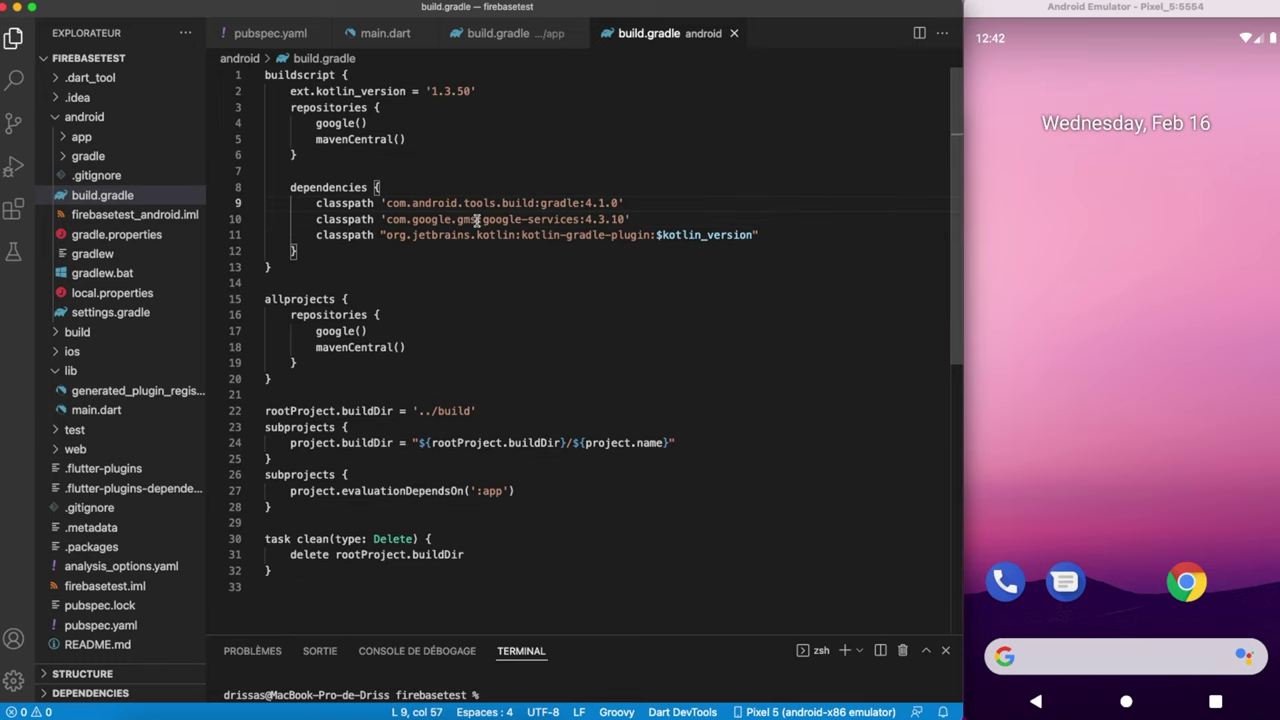
Step: Highlight google-services in the new classpath line, close both build.gradle files and show the debug console under main.dart
drag(483, 220, 582, 220)
click(592, 220)
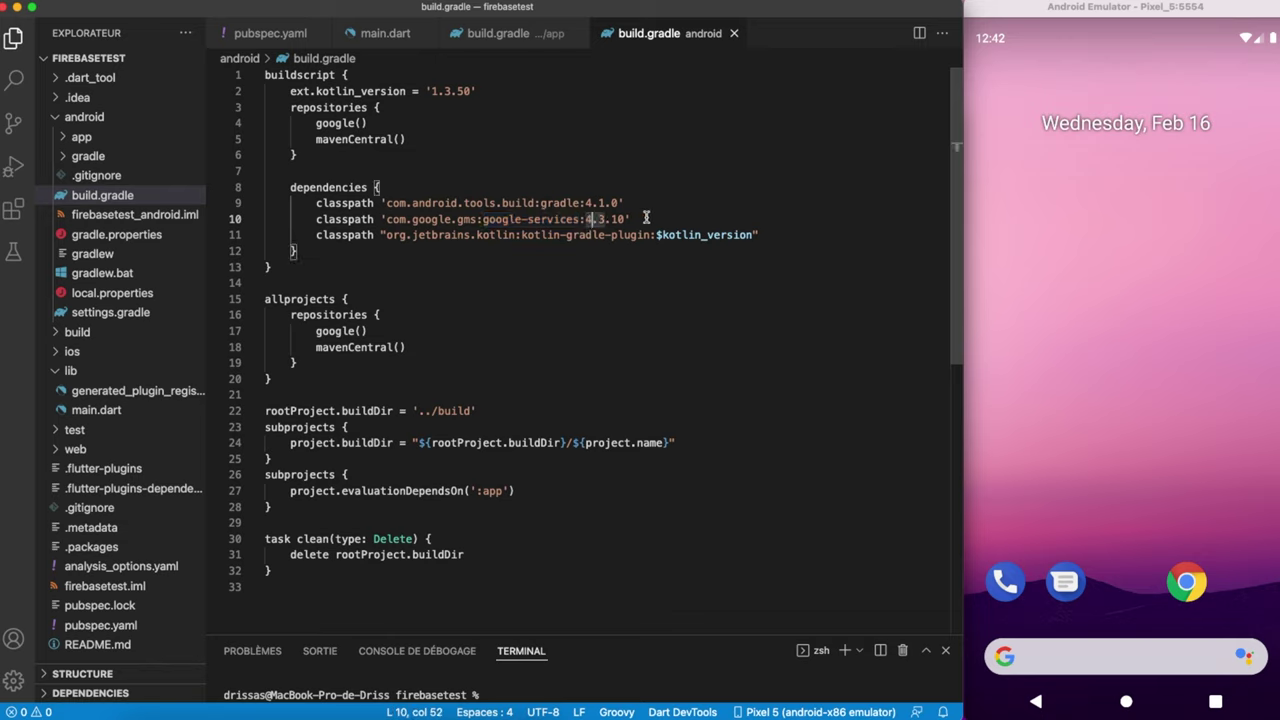
click(646, 218)
click(576, 33)
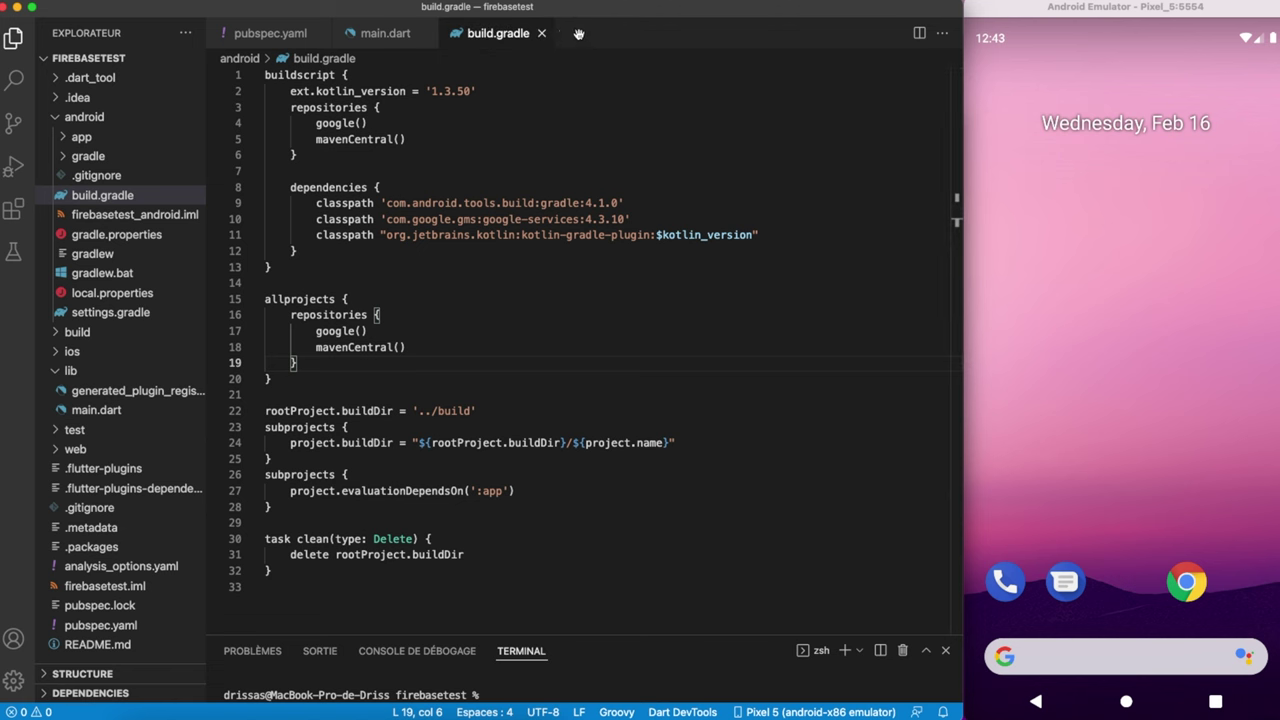
click(578, 33)
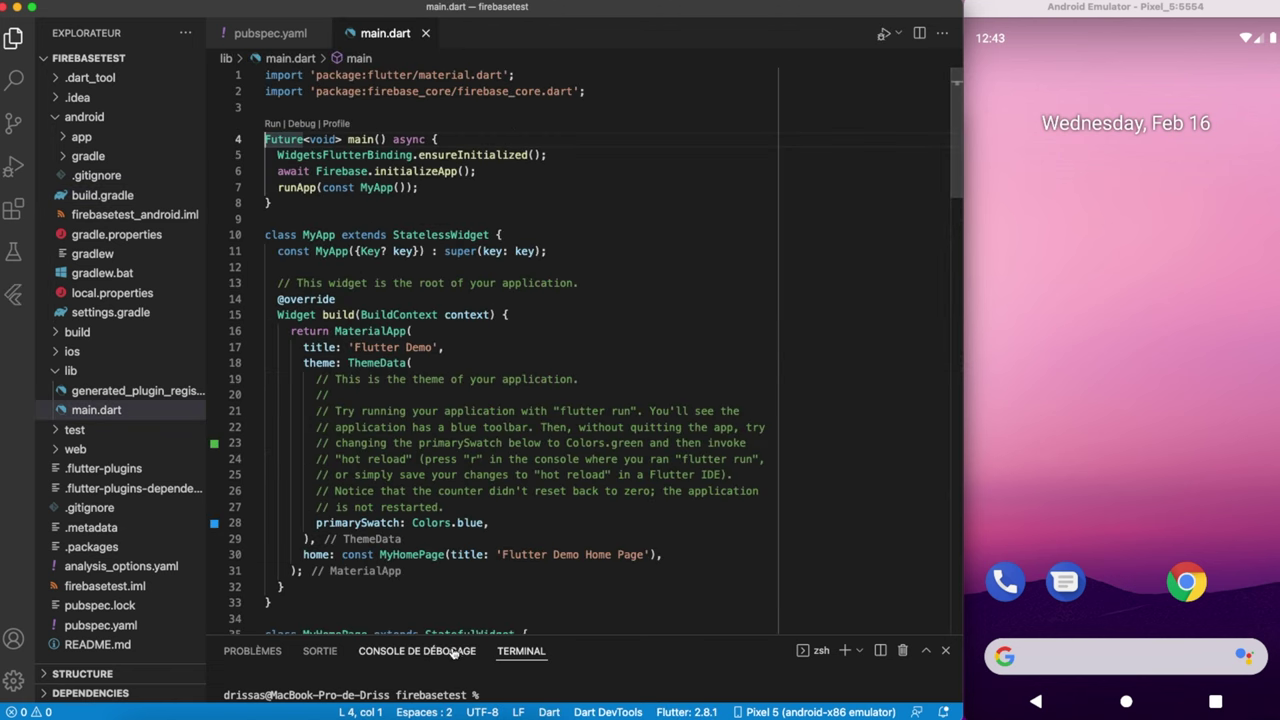
click(417, 651)
click(510, 631)
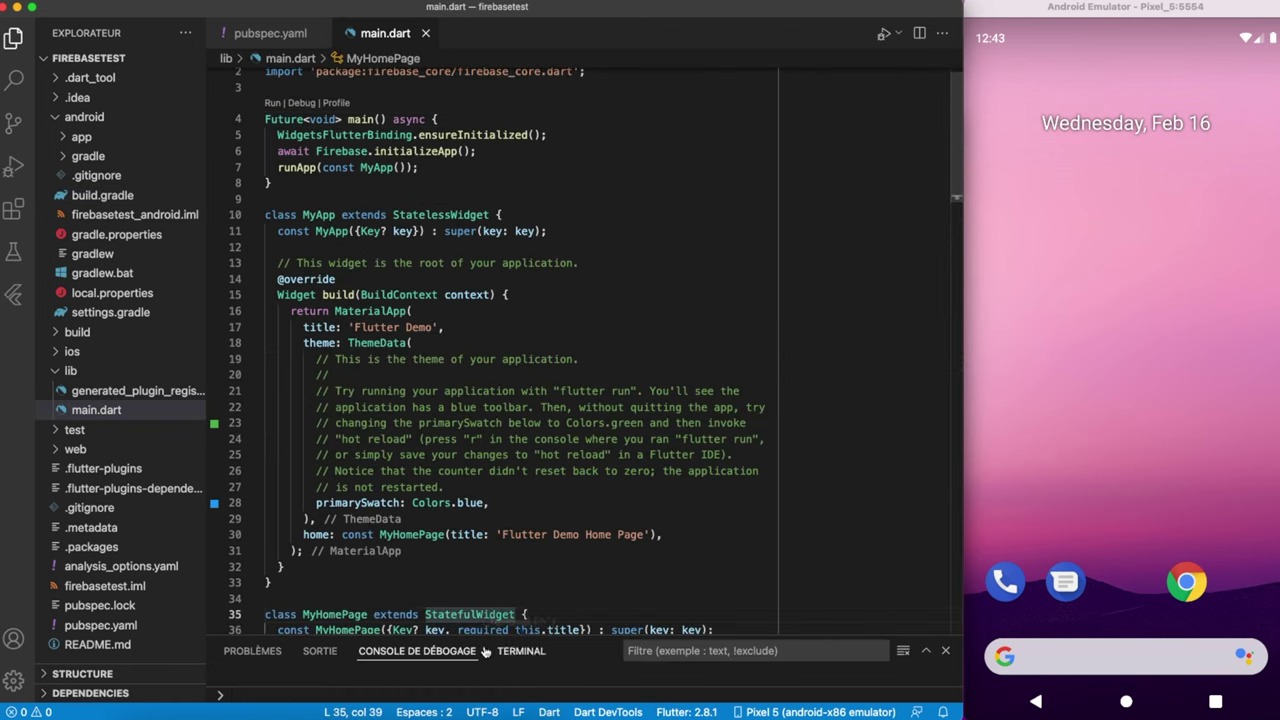
Step: Launch Android Studio and cancel the automatic loading of the previous android project
click(228, 713)
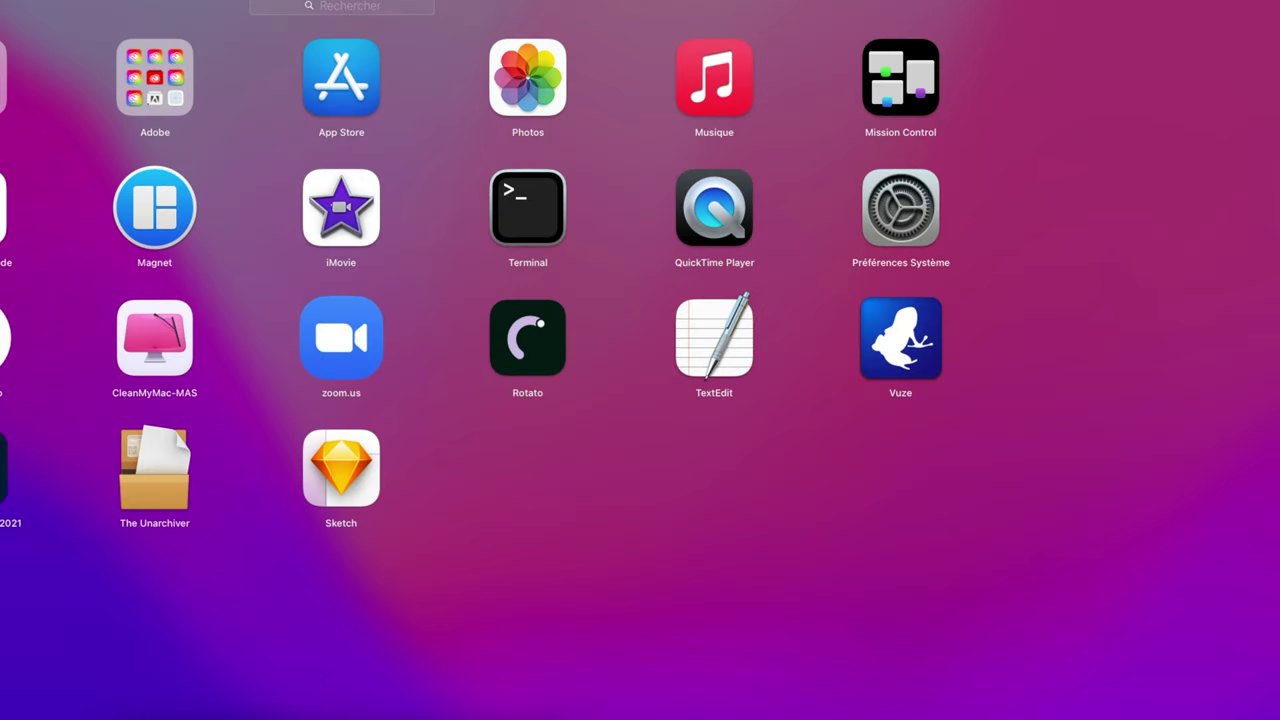
click(228, 713)
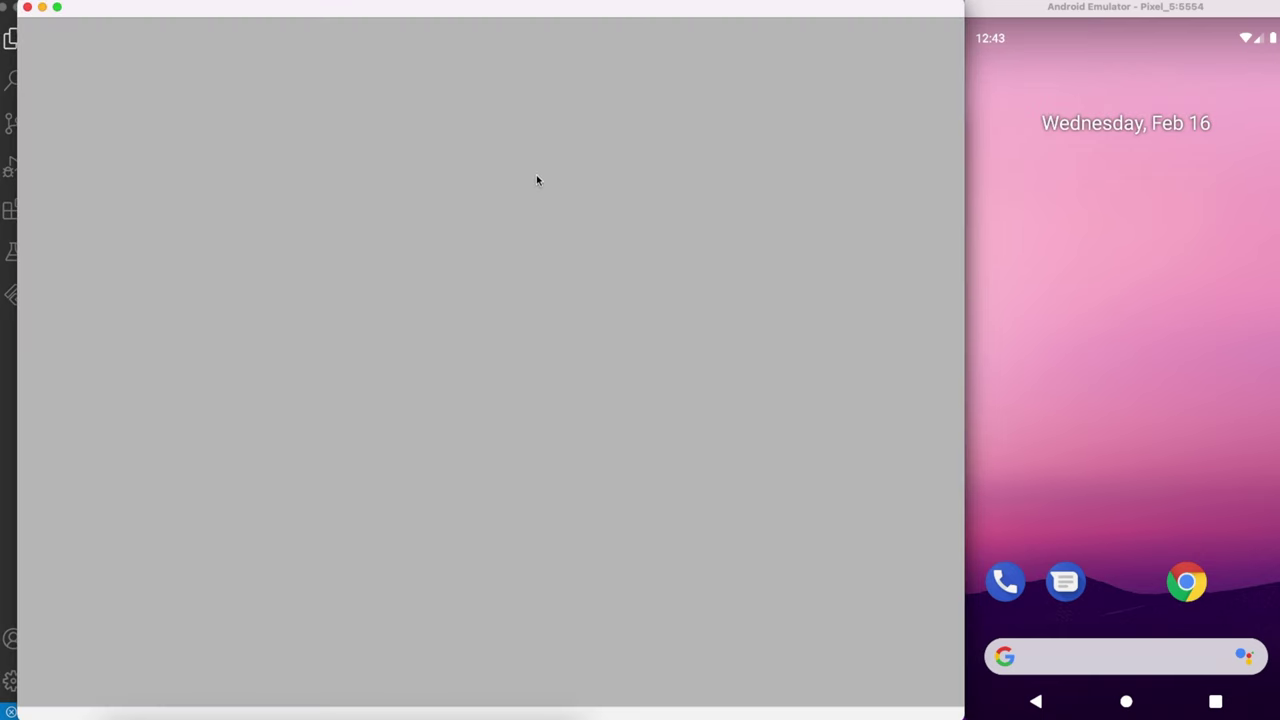
drag(917, 151, 913, 77)
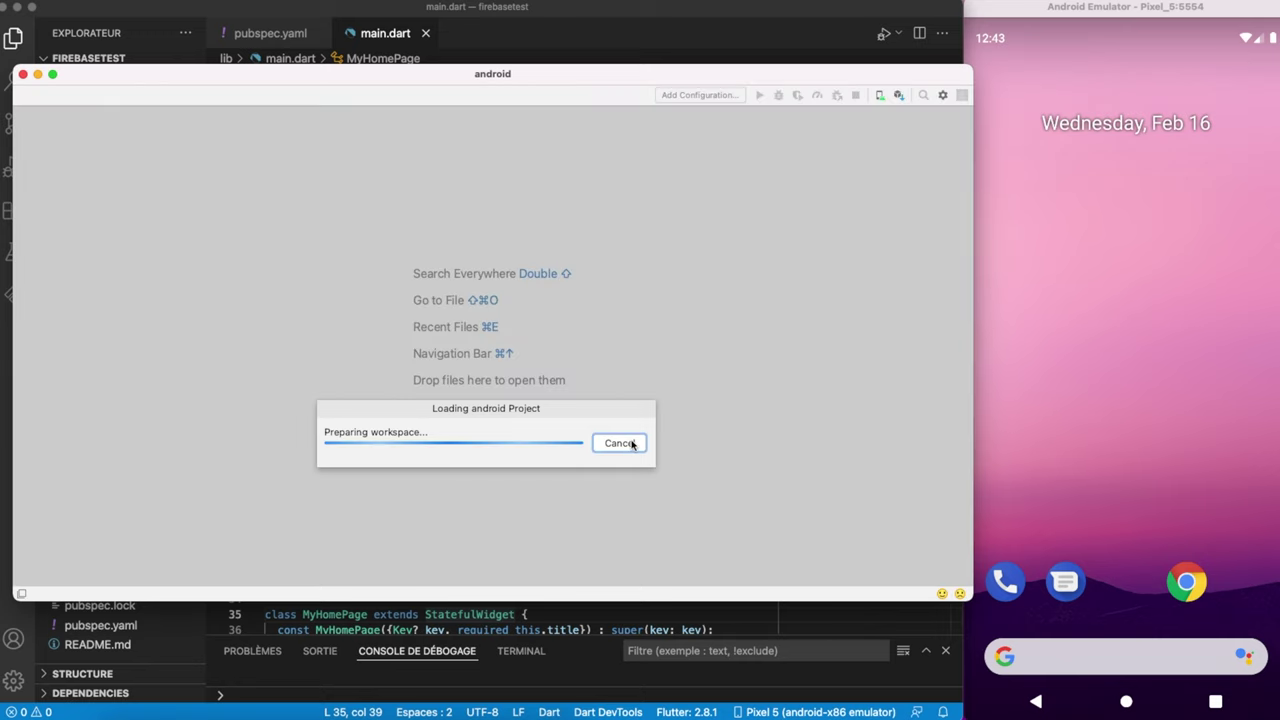
click(630, 444)
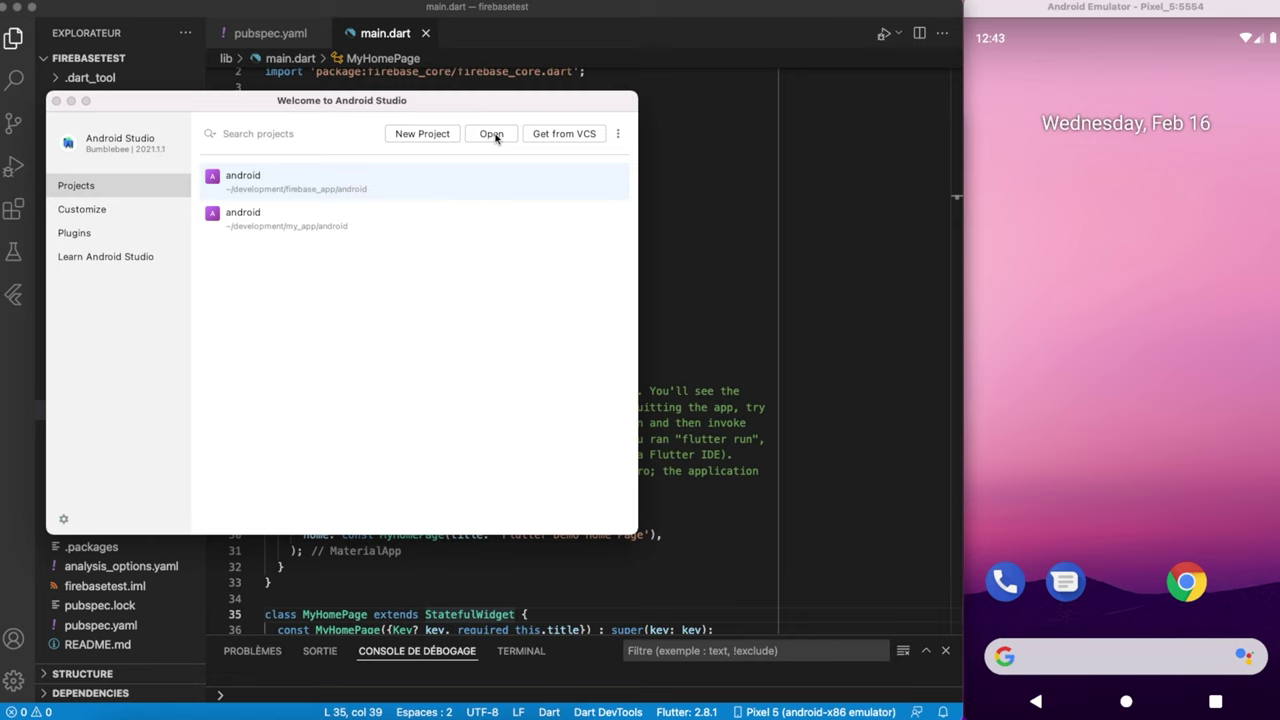
Step: Open the firebasetest/android folder as a project in Android Studio and enlarge its window
click(495, 137)
click(318, 188)
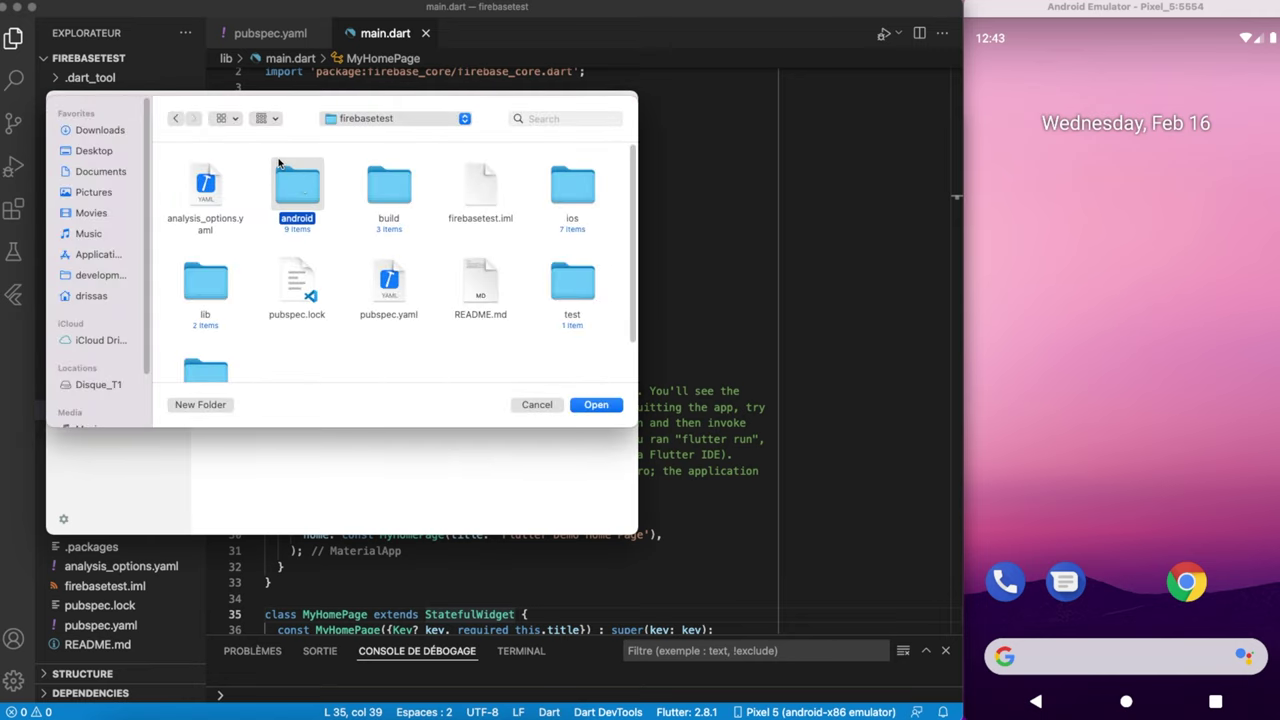
click(609, 406)
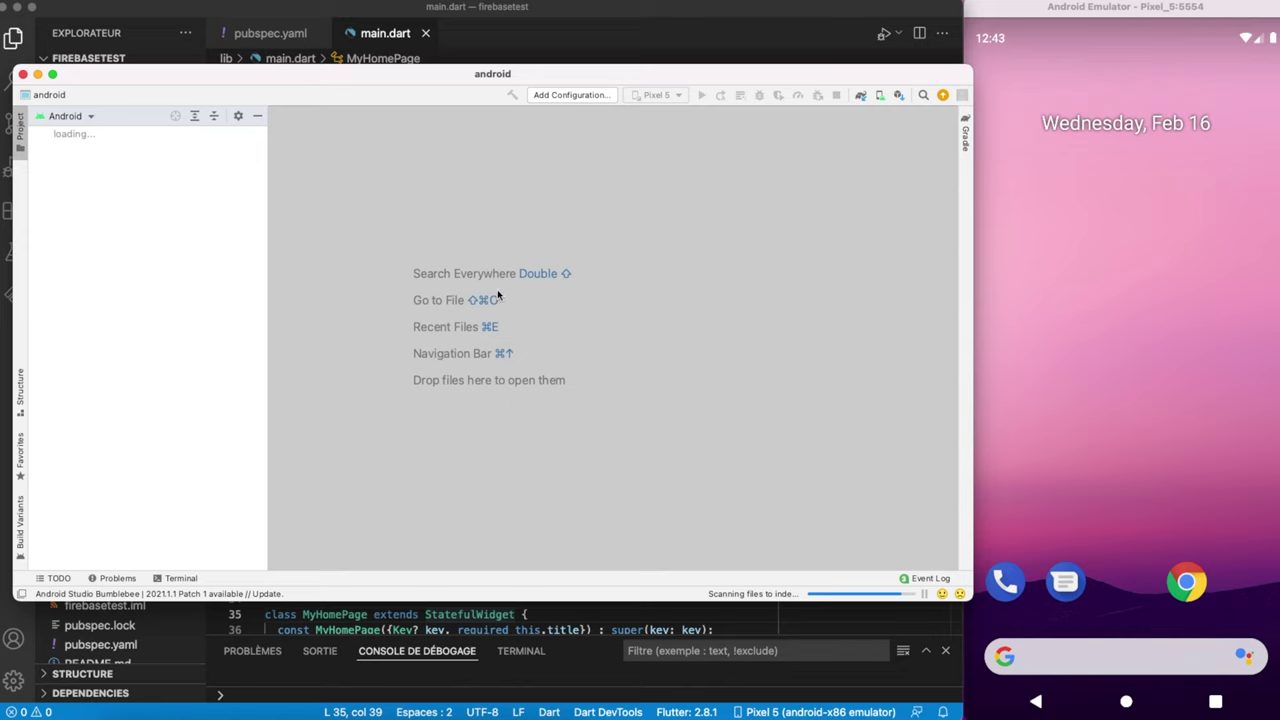
drag(560, 77, 540, 7)
double_click(540, 7)
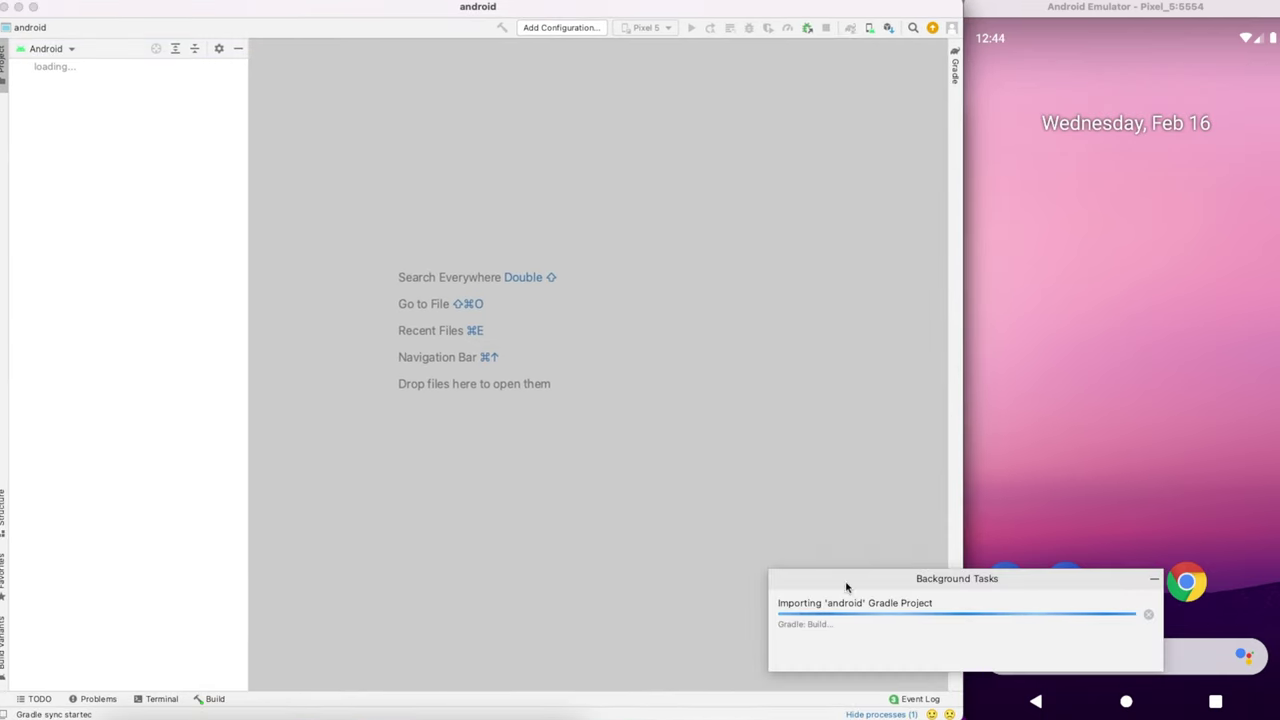